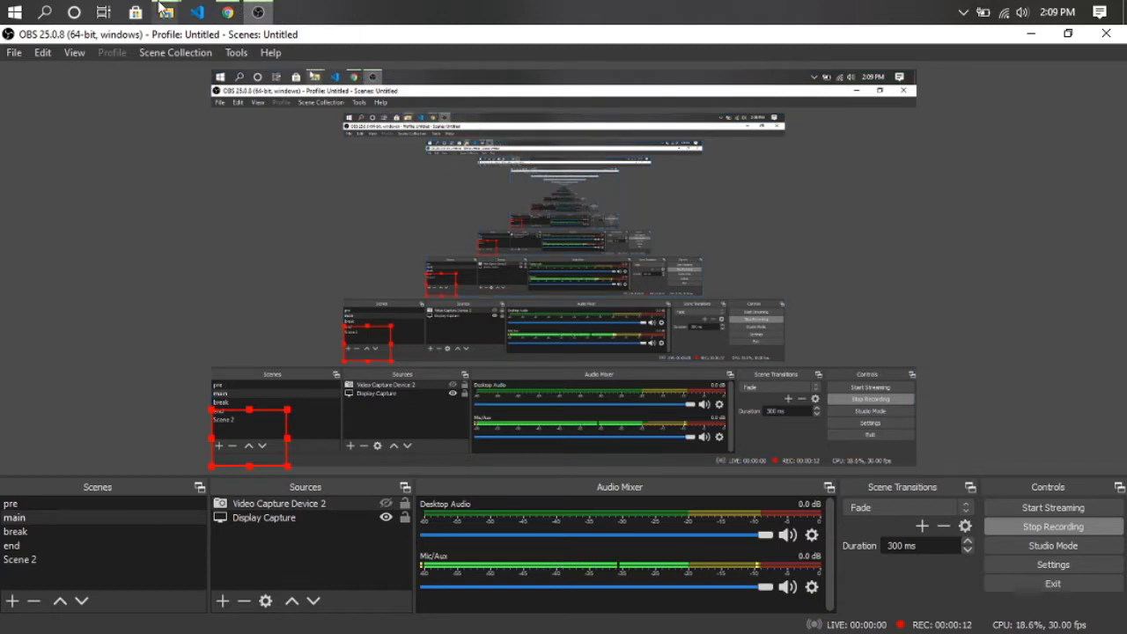
Open the EXAMVIEW aplikasi_buat_soal archive from the Downloads folder in File Explorer.
{"action": "mouse_move", "coordinate": [165, 16]}
{"action": "left_click", "coordinate": [88, 80]}
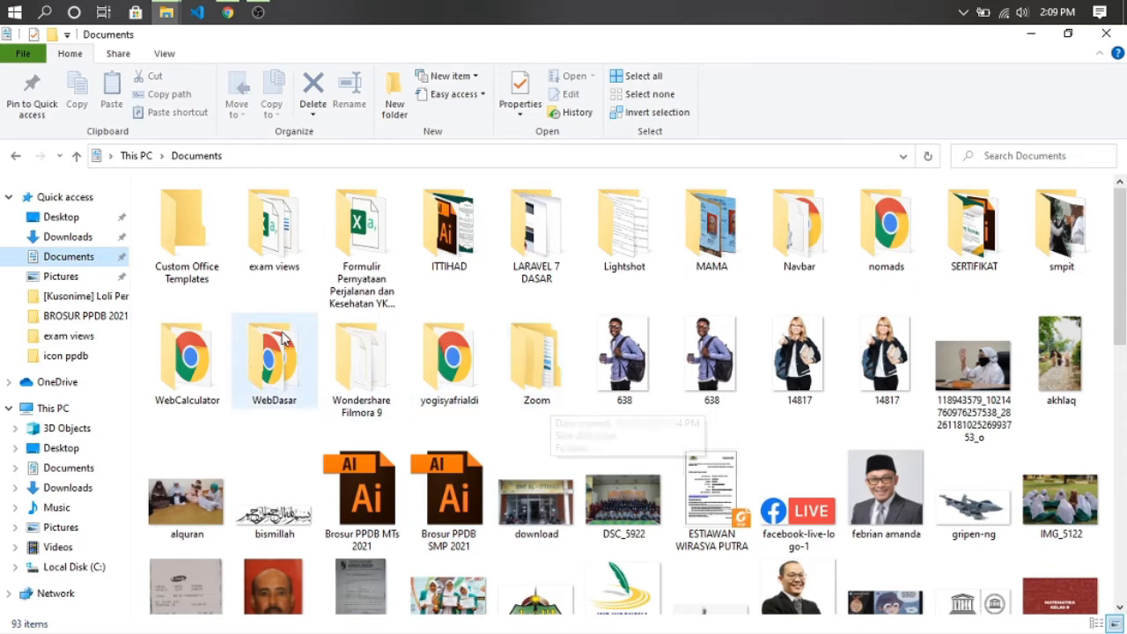
{"action": "left_click", "coordinate": [66, 246]}
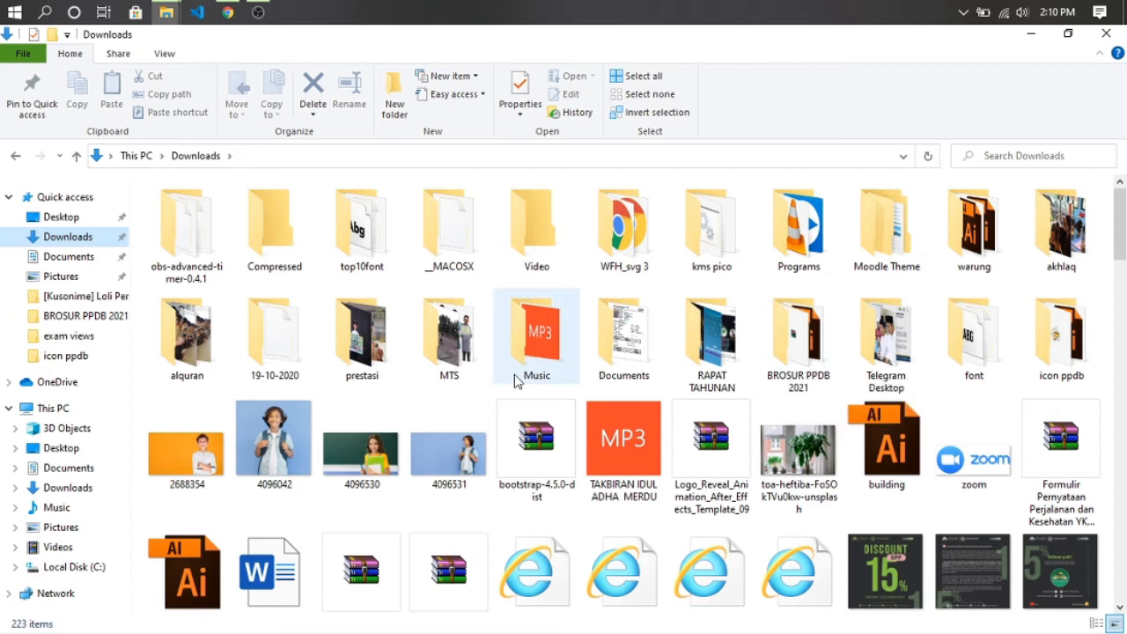
{"action": "scroll", "coordinate": [515, 381], "scroll_direction": "down", "scroll_amount": 4}
{"action": "scroll", "coordinate": [319, 306], "scroll_direction": "up", "scroll_amount": 2}
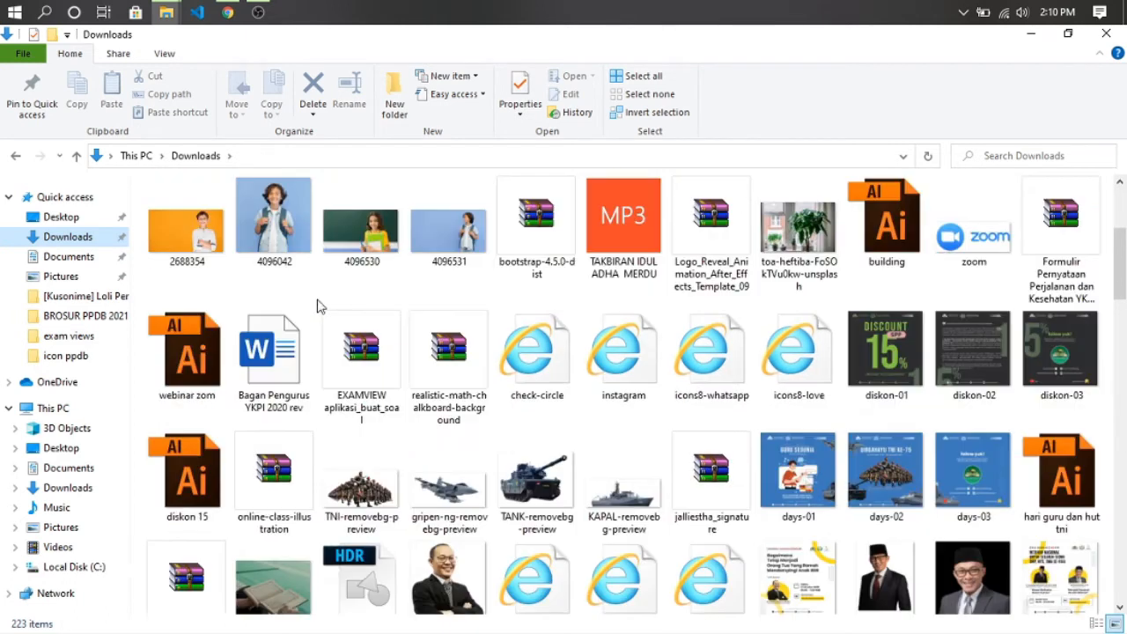
{"action": "double_click", "coordinate": [361, 352]}
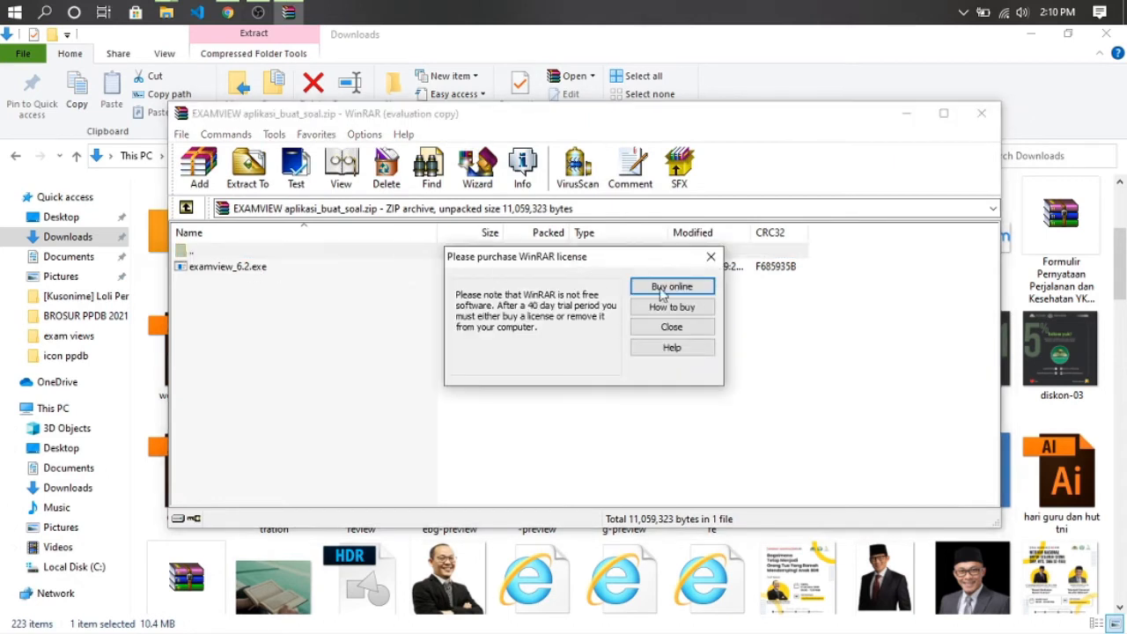
Dismiss the WinRAR purchase reminder and run examview_6.2.exe from the archive.
{"action": "left_click", "coordinate": [672, 327]}
{"action": "left_click", "coordinate": [238, 269]}
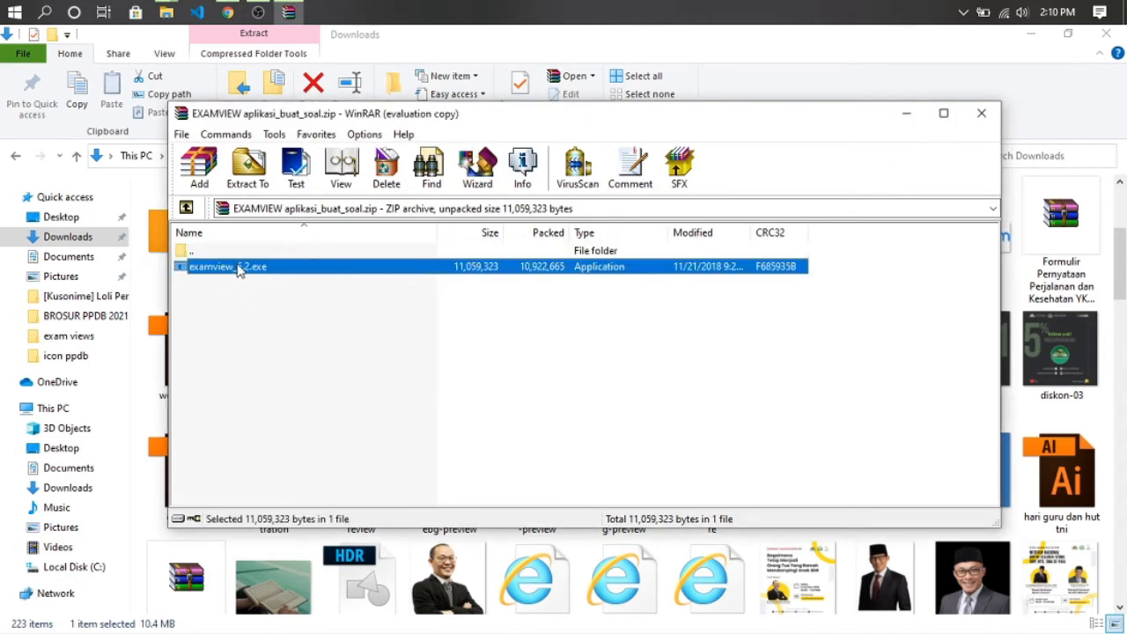
{"action": "double_click", "coordinate": [229, 269]}
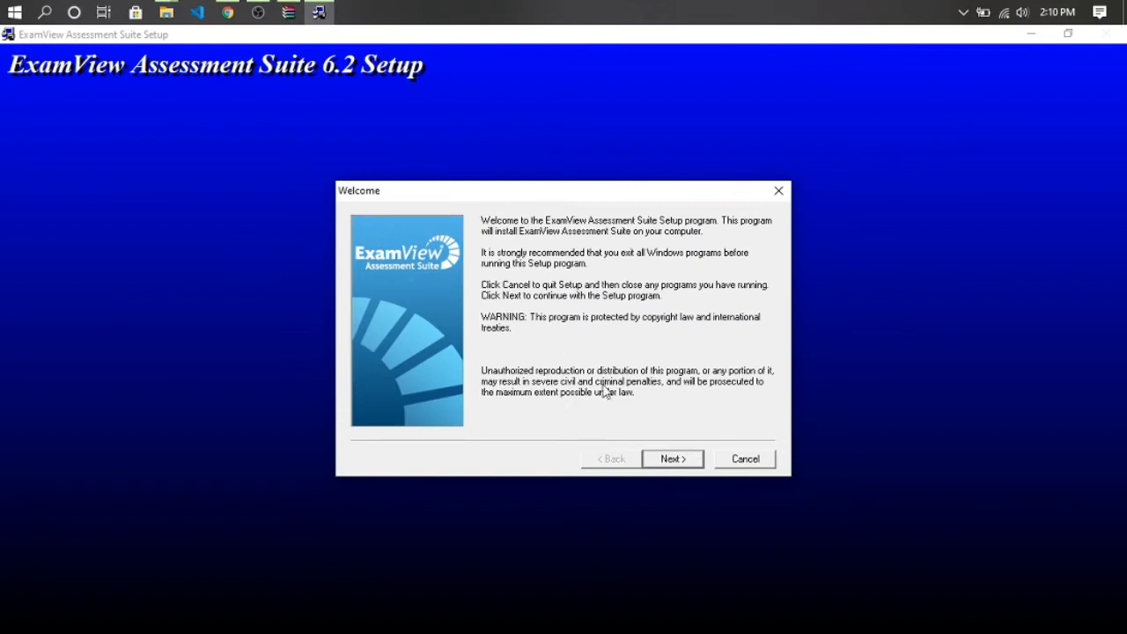
Install ExamView Assessment Suite in C:\ExamView with all components selected, accepting the license agreement.
{"action": "left_click", "coordinate": [676, 460]}
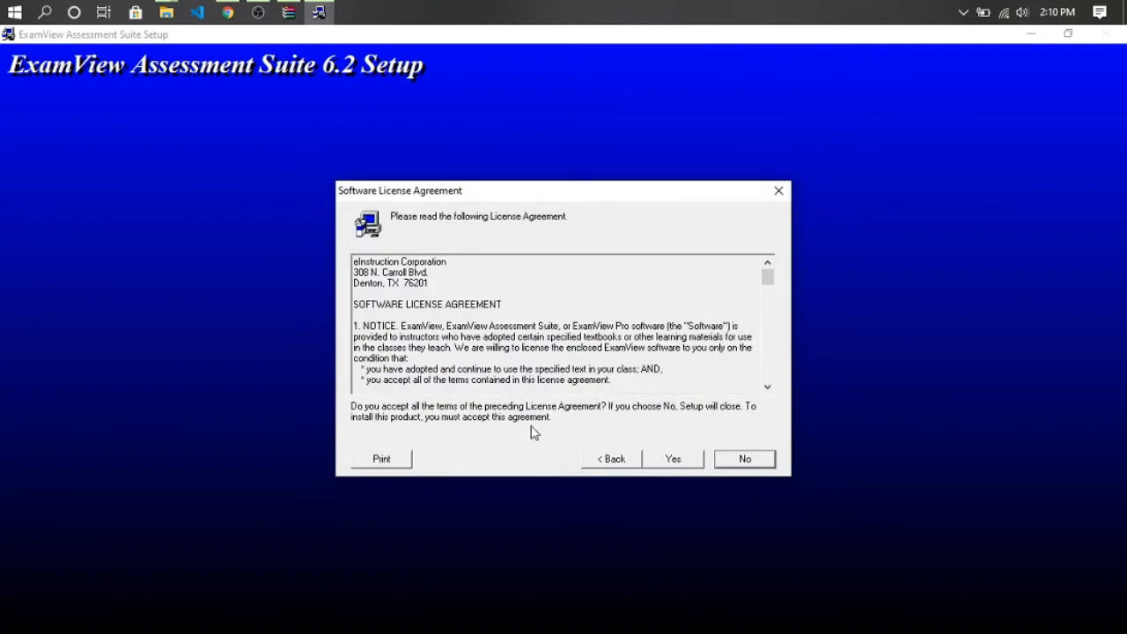
{"action": "left_click", "coordinate": [673, 460]}
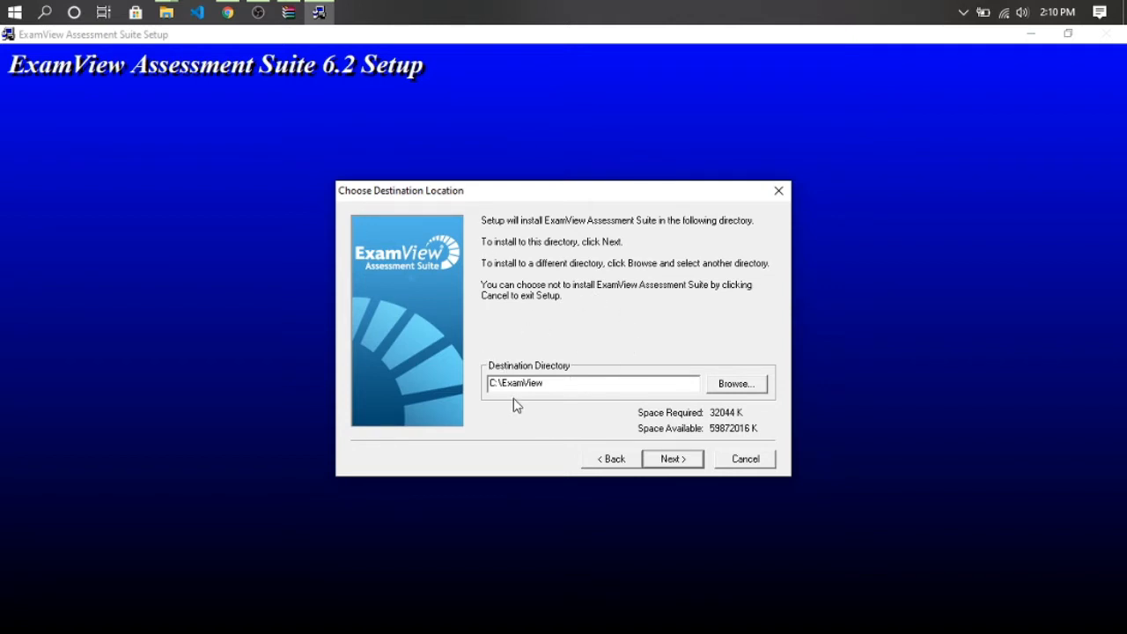
{"action": "left_click", "coordinate": [669, 460]}
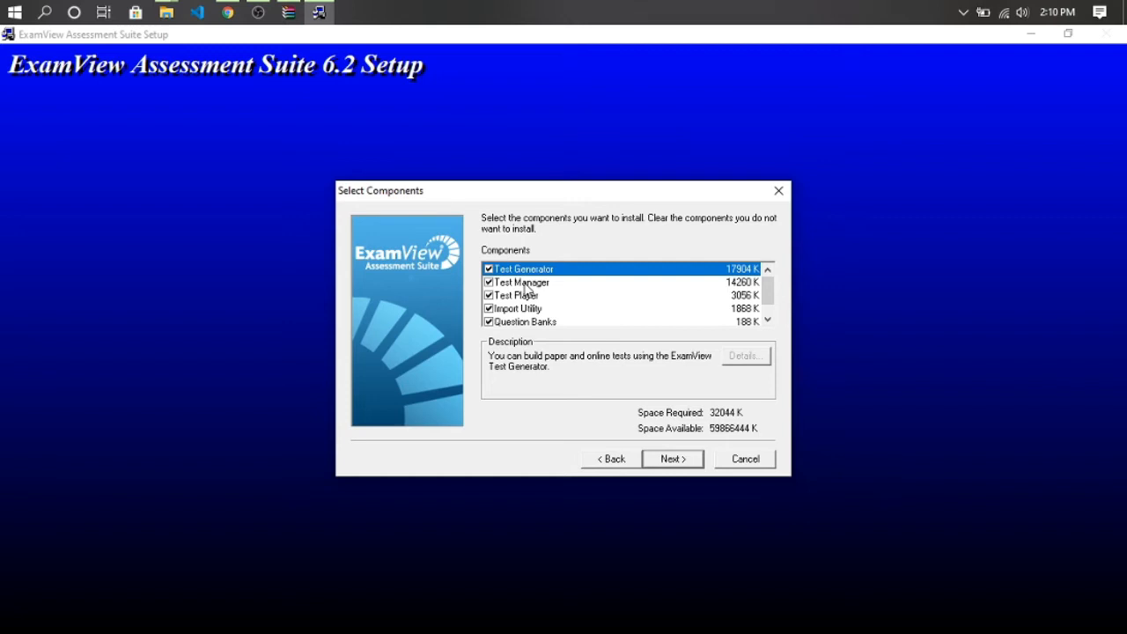
{"action": "scroll", "coordinate": [521, 304], "scroll_direction": "down", "scroll_amount": 1}
{"action": "scroll", "coordinate": [515, 313], "scroll_direction": "up", "scroll_amount": 1}
{"action": "left_click", "coordinate": [680, 465]}
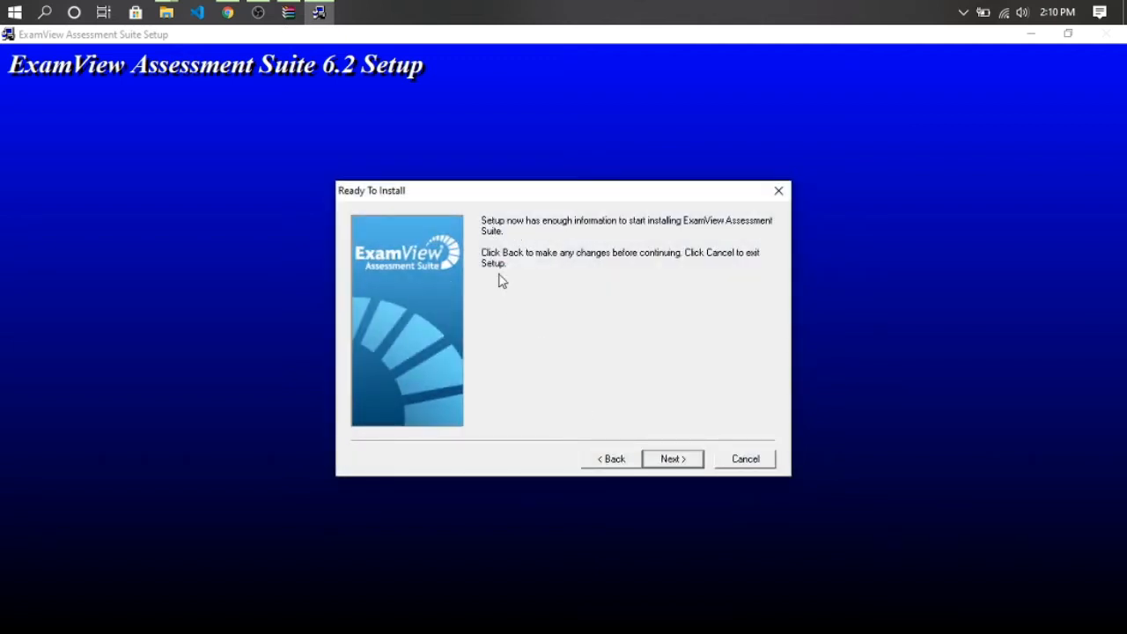
{"action": "left_click", "coordinate": [674, 461]}
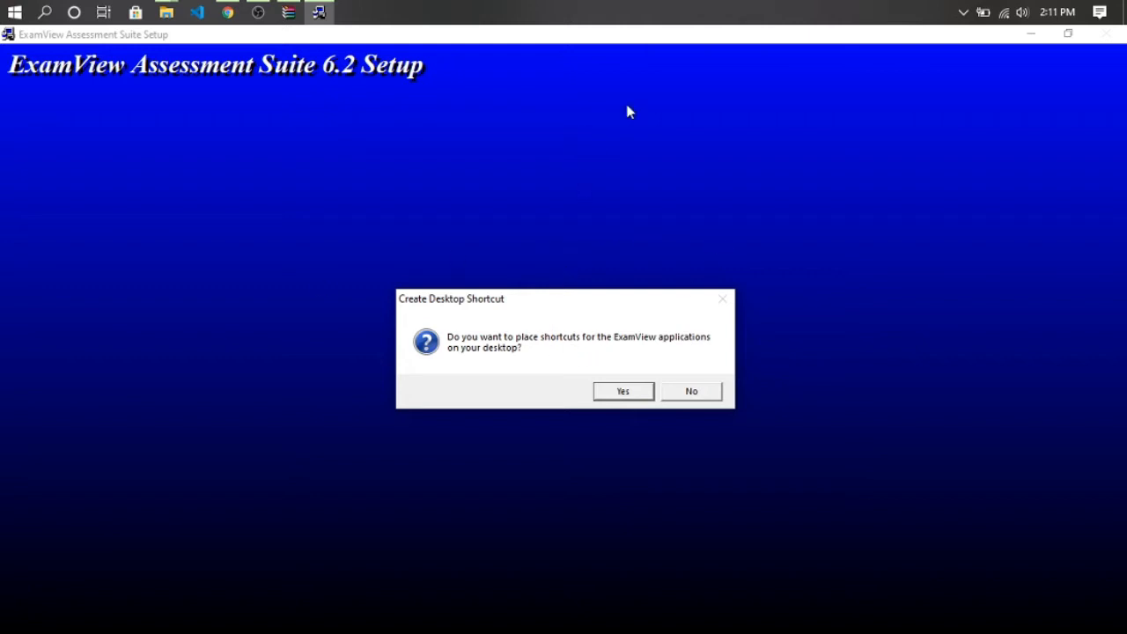
Accept the ExamView desktop shortcuts, finish the setup and close the WinRAR archive.
{"action": "left_click", "coordinate": [624, 391]}
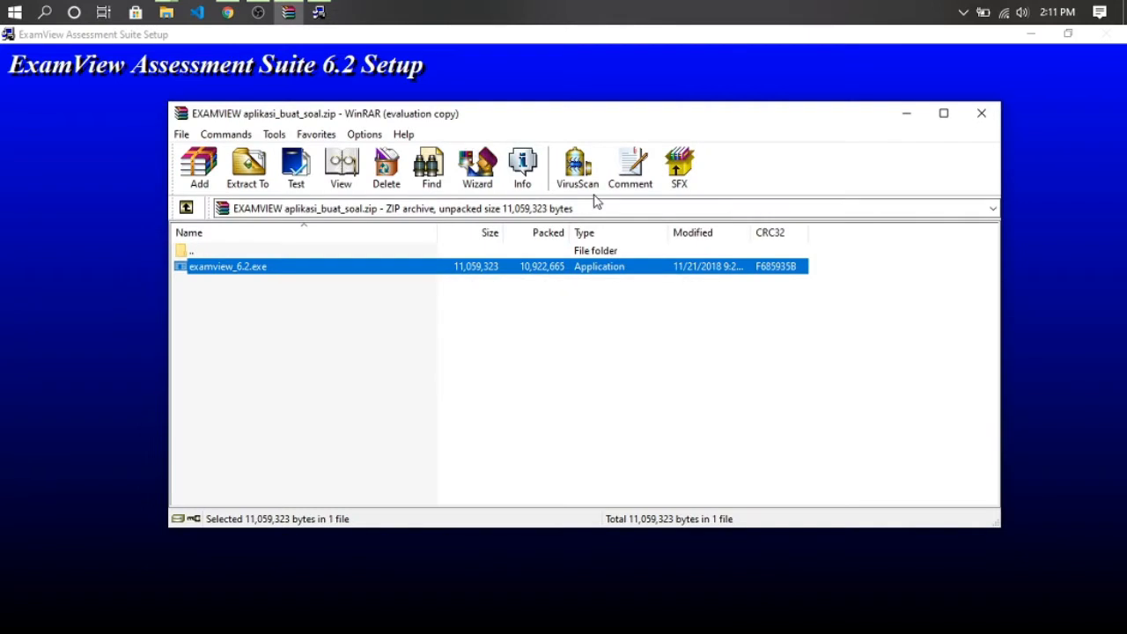
{"action": "left_click", "coordinate": [1039, 127]}
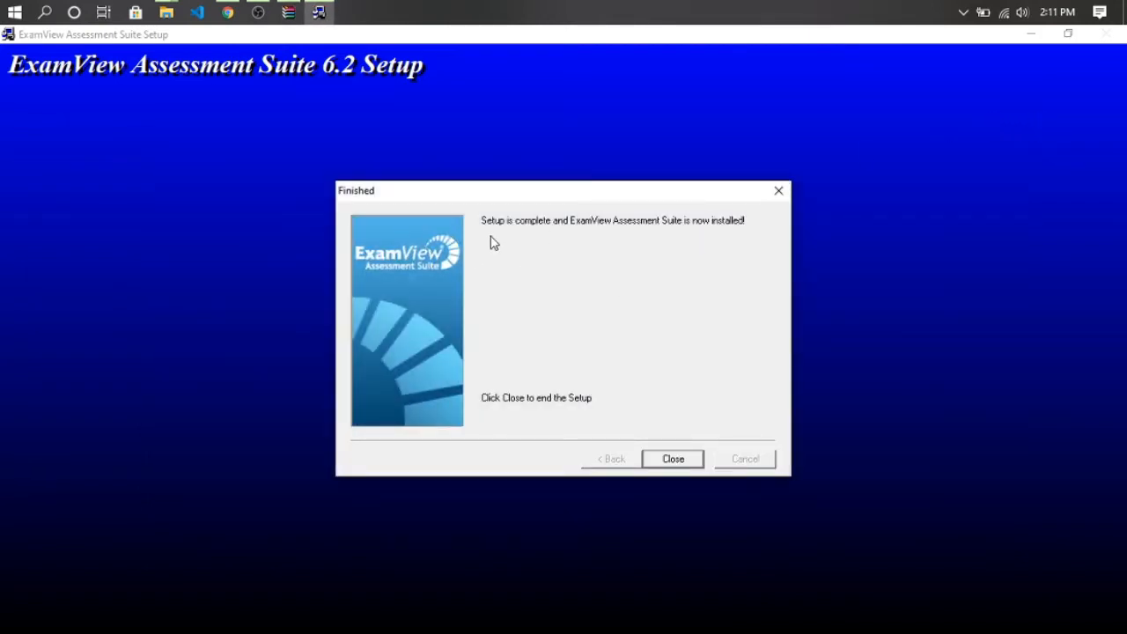
{"action": "left_click", "coordinate": [670, 459]}
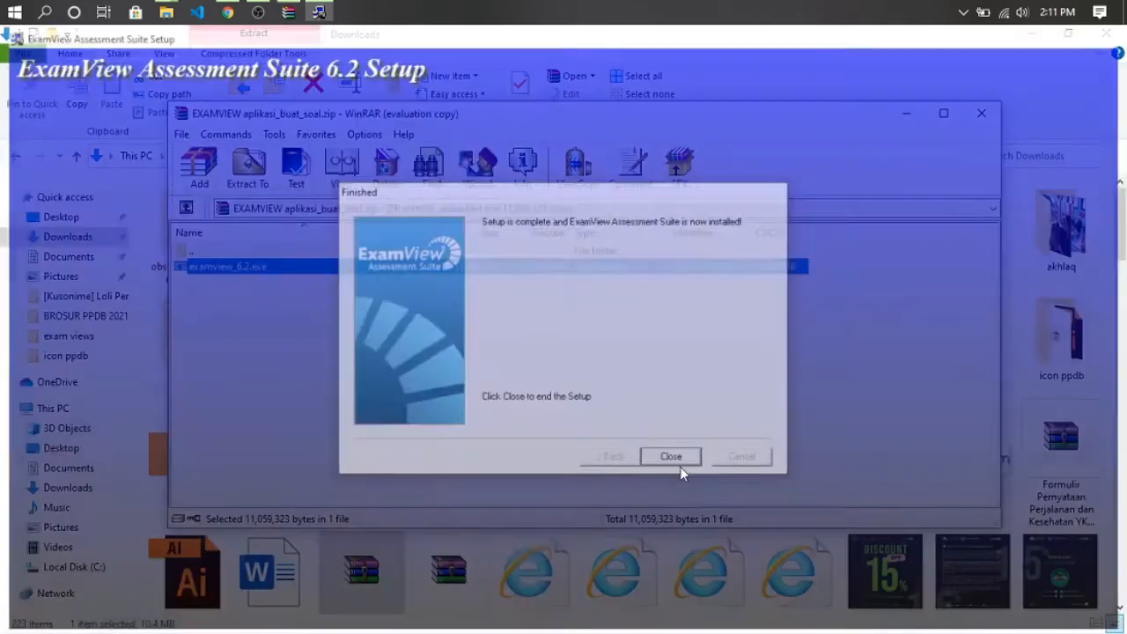
{"action": "left_click", "coordinate": [983, 115]}
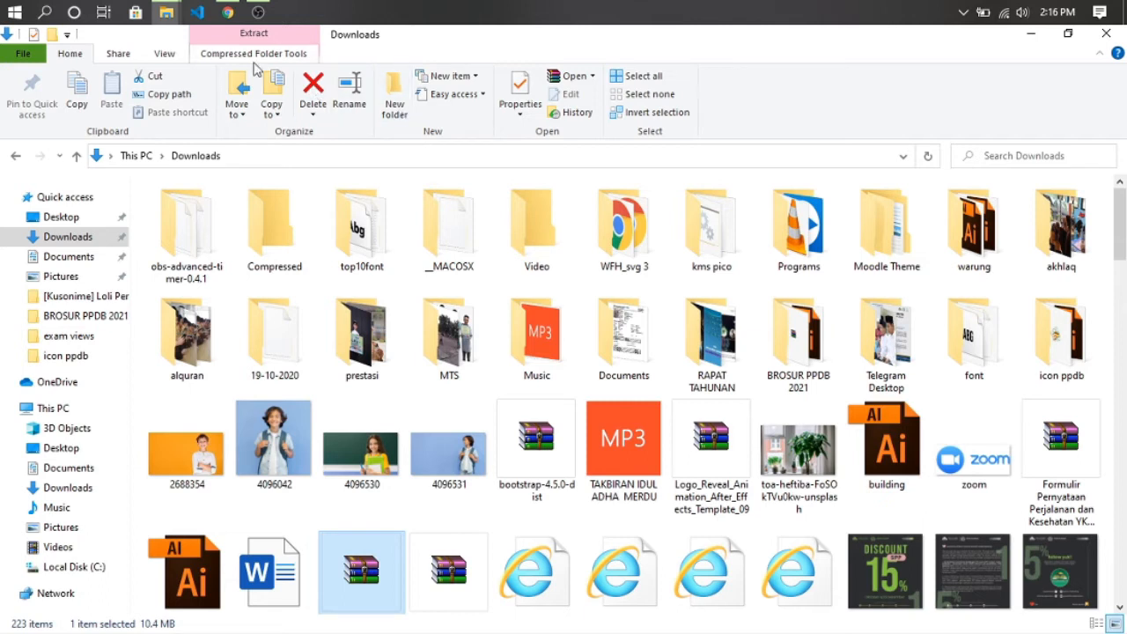
Find Word through the Windows search, launch it and create a blank document.
{"action": "left_click", "coordinate": [54, 10]}
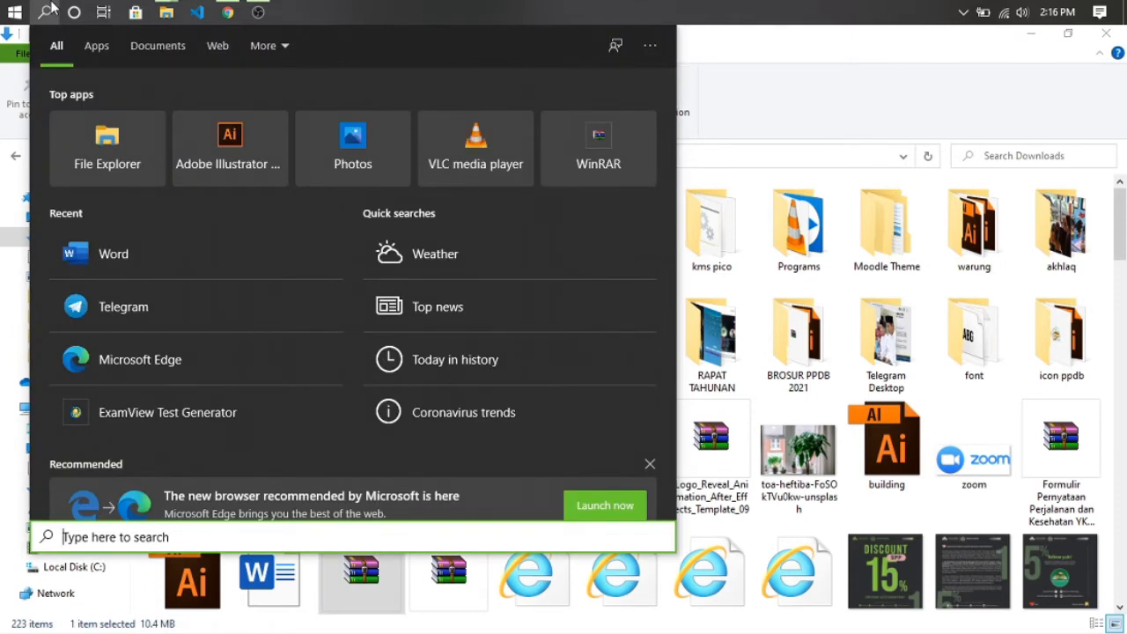
{"action": "type", "text": "mo"}
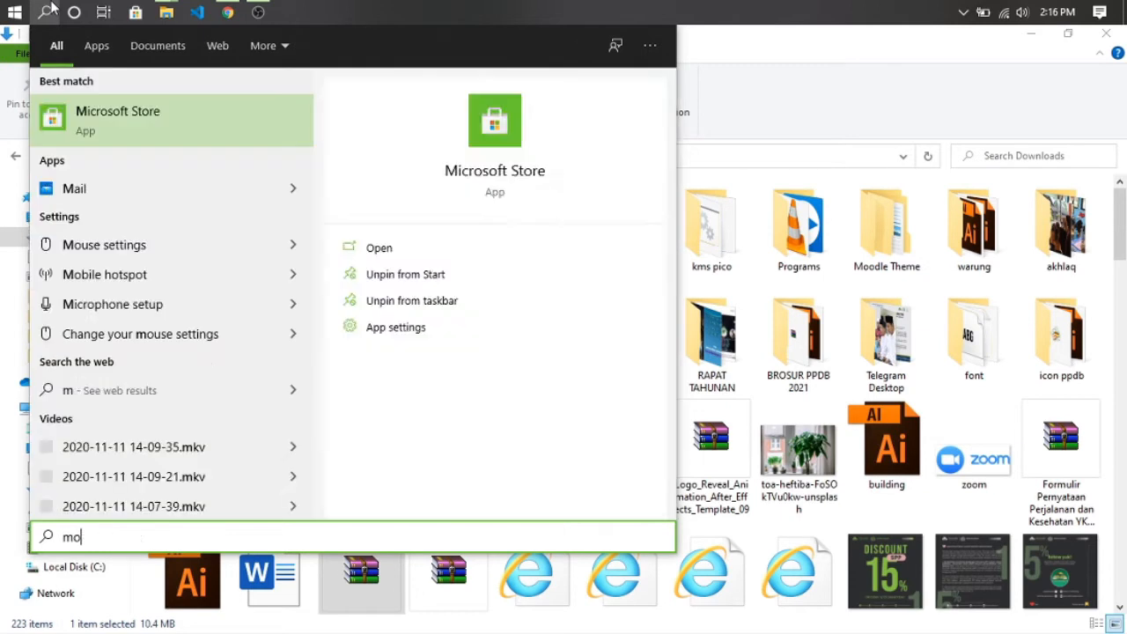
{"action": "key", "text": "BackSpace"}
{"action": "key", "text": "BackSpace"}
{"action": "type", "text": "wor"}
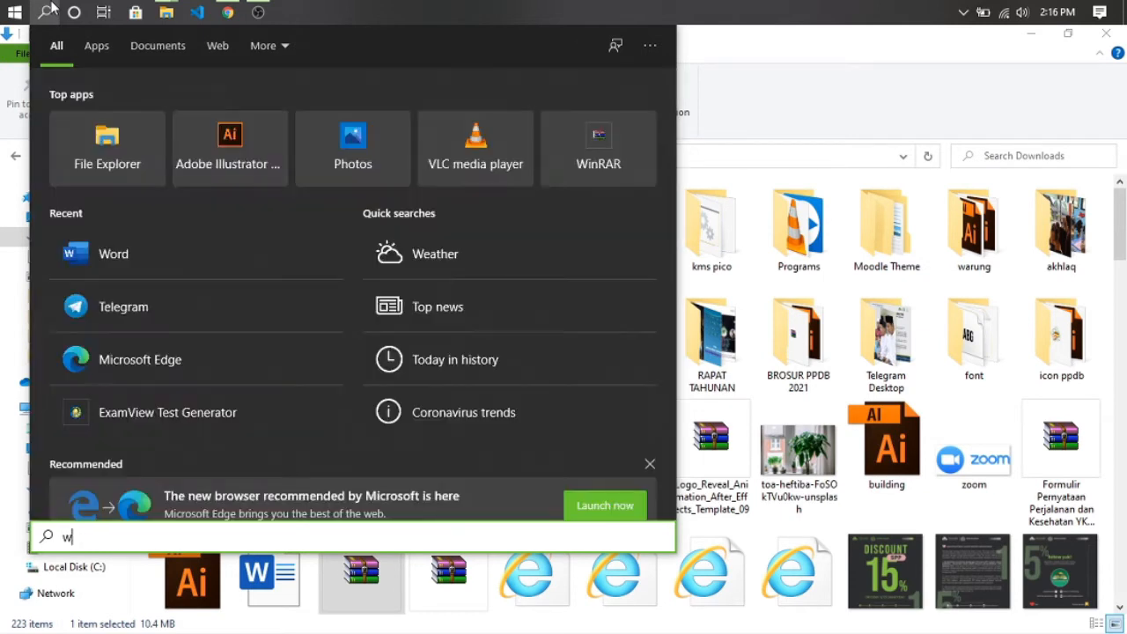
{"action": "type", "text": "d"}
{"action": "key", "text": "Return"}
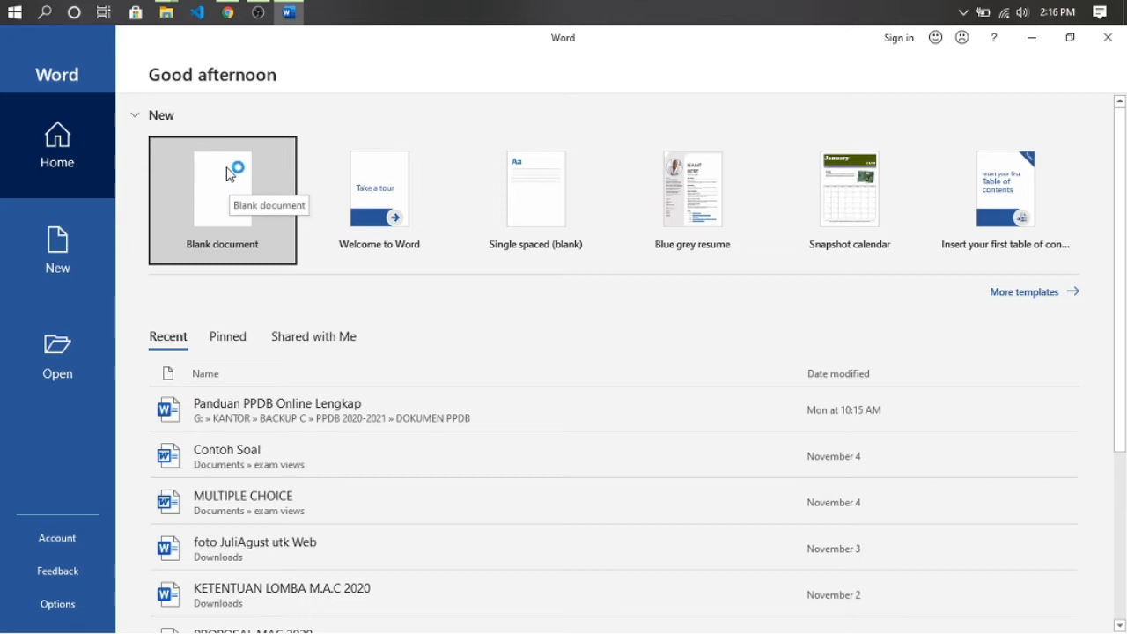
{"action": "left_click", "coordinate": [209, 191]}
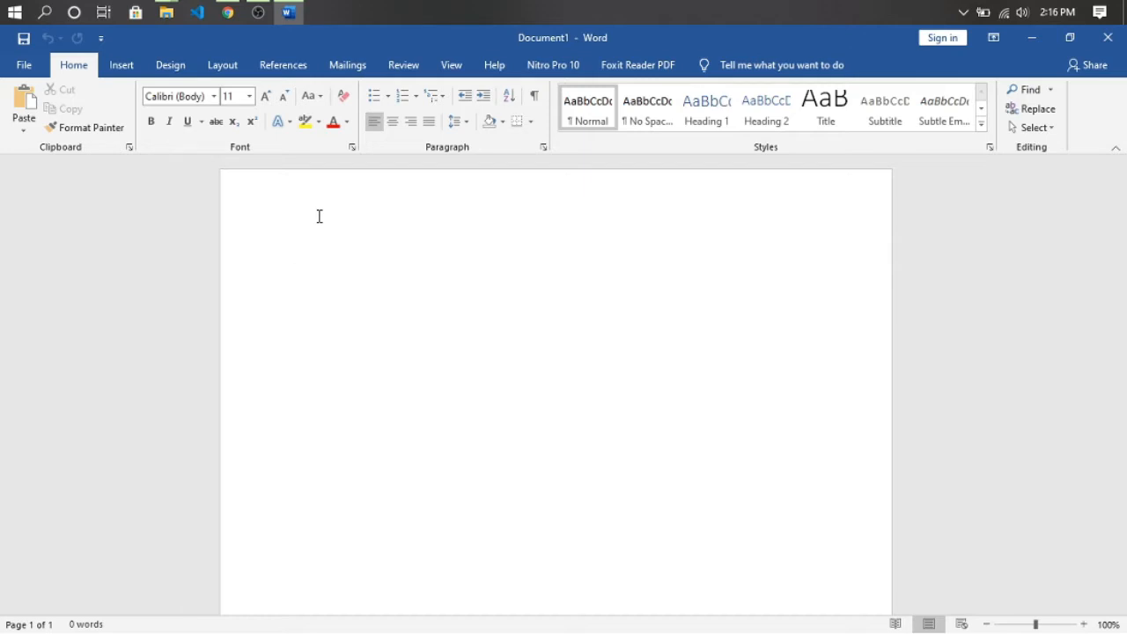
Write the heading "MULTIPLE CHOICE" in bold, with bold turned off for the text after it.
{"action": "type", "text": "MULTIPLE CHOICE"}
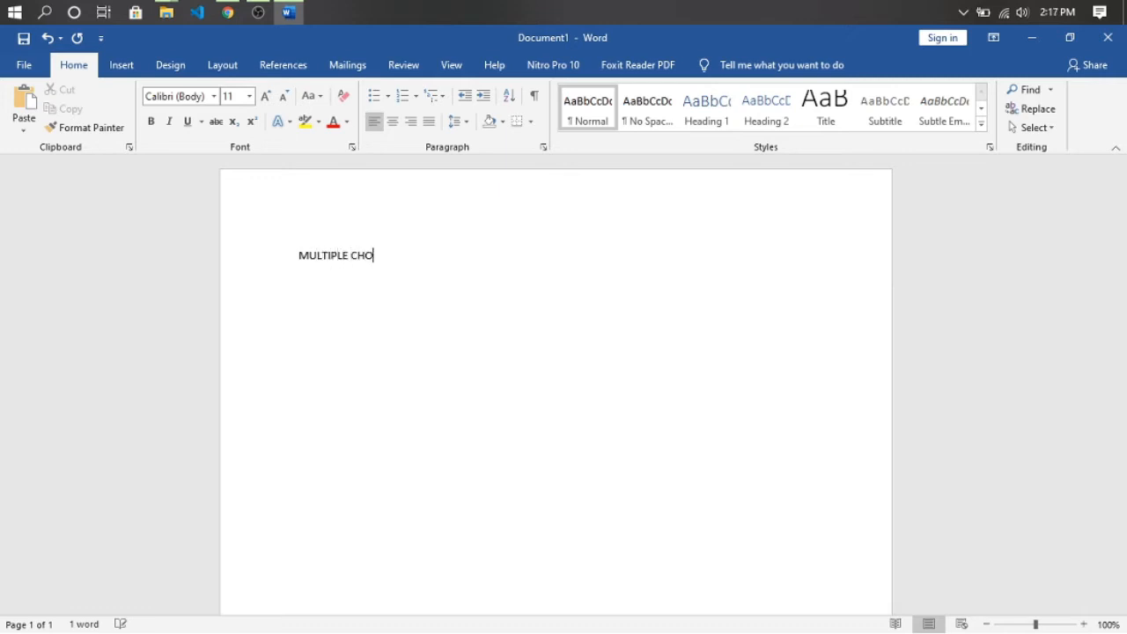
{"action": "triple_click", "coordinate": [297, 257]}
{"action": "key", "text": "ctrl+b"}
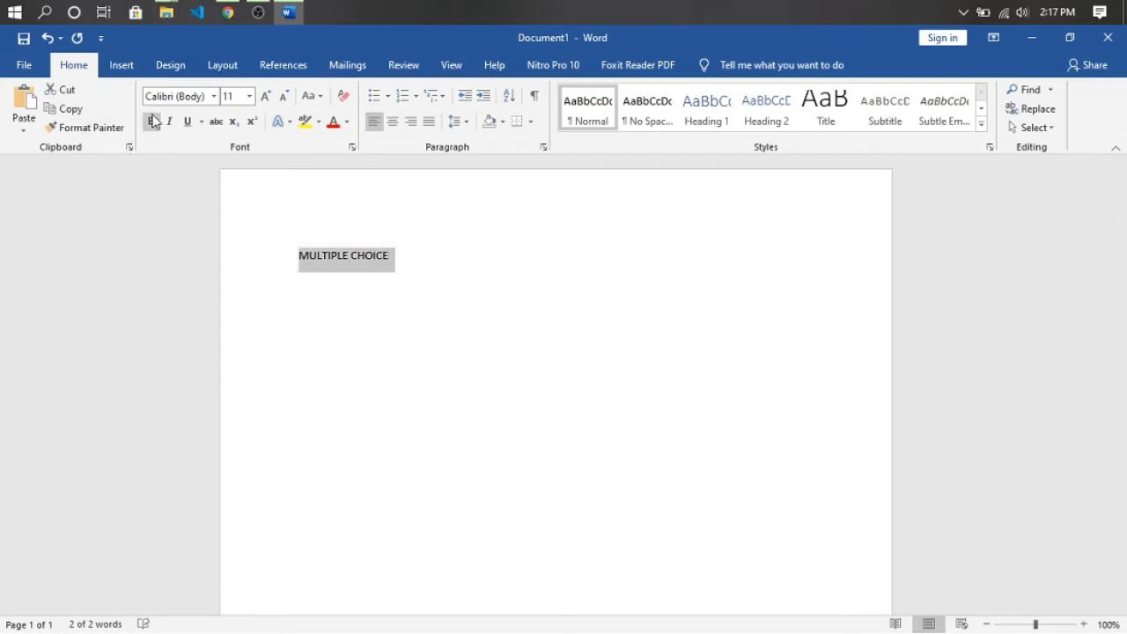
{"action": "left_click", "coordinate": [451, 261]}
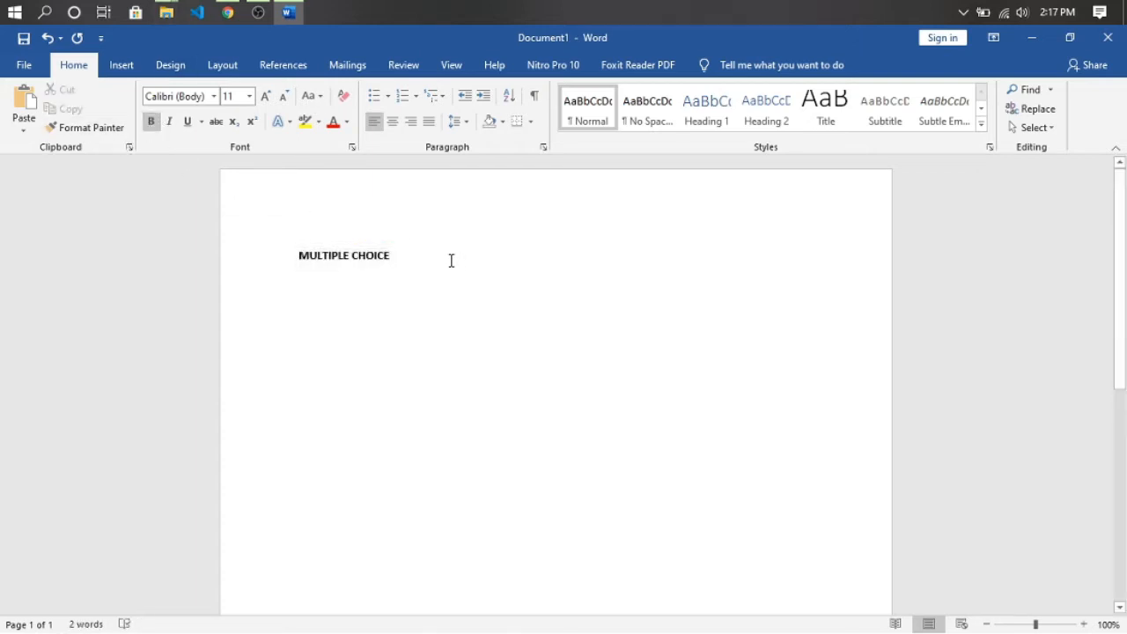
{"action": "key", "text": "ctrl+b"}
Add a numbered first question below the heading: "Siapa nama presiden ke 1 Republik Indonesia?".
{"action": "key", "text": "Return"}
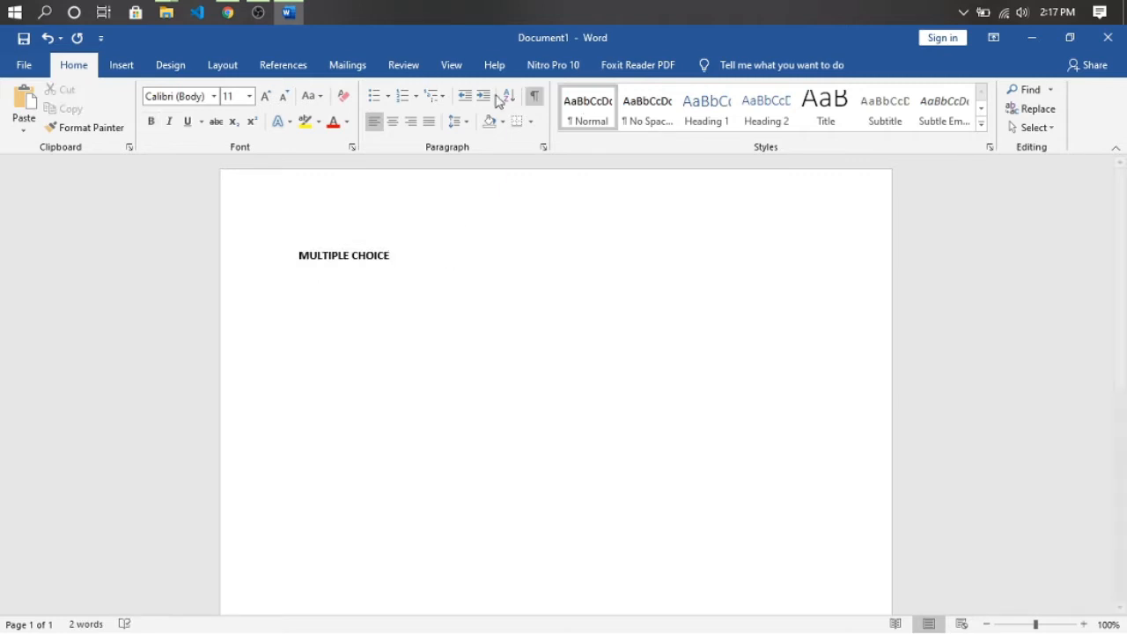
{"action": "left_click", "coordinate": [403, 95]}
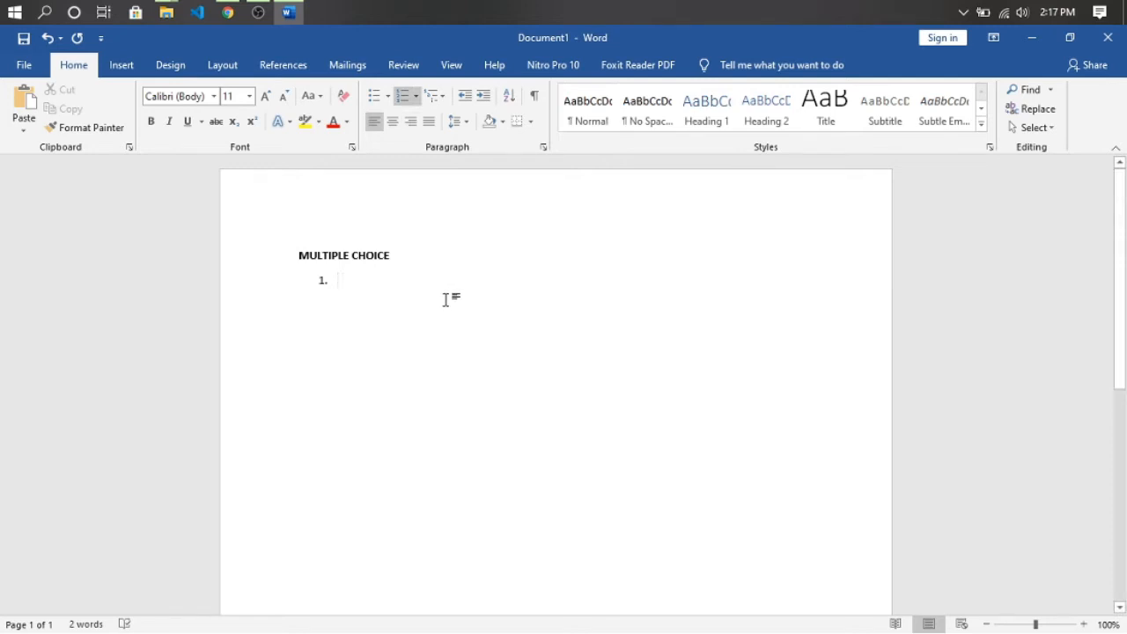
{"action": "type", "text": "Siap"}
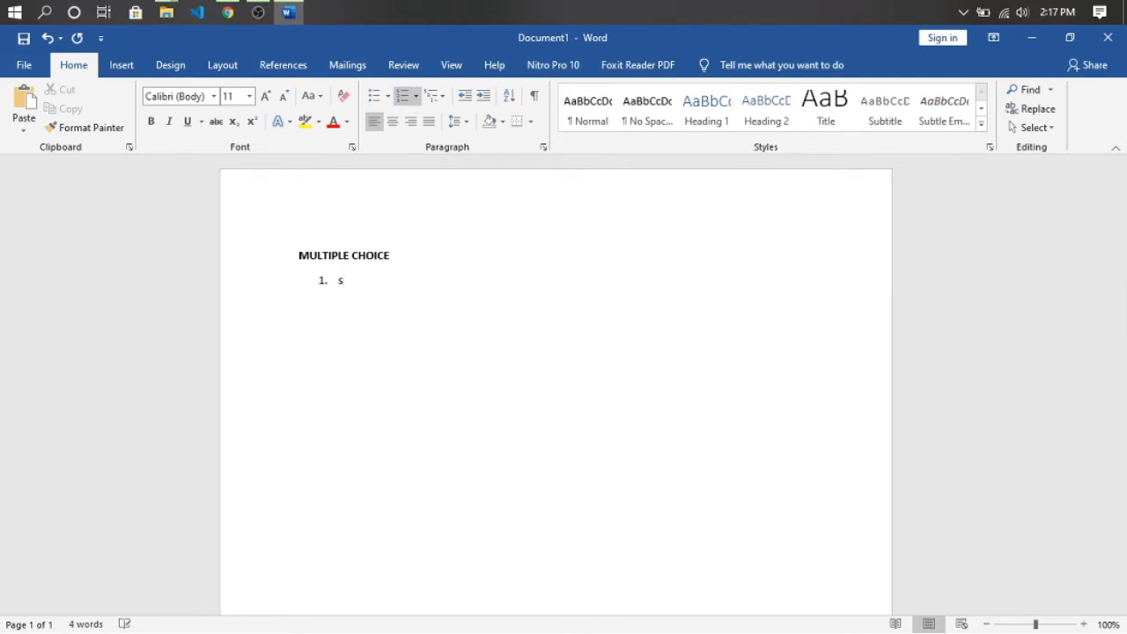
{"action": "type", "text": "a nama presiden "}
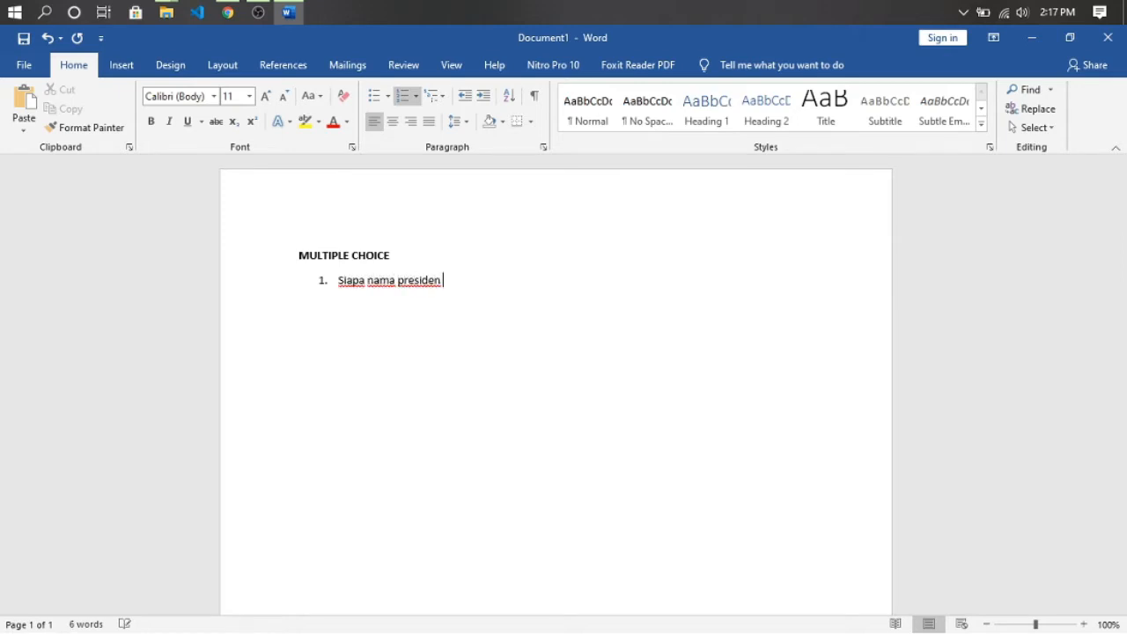
{"action": "type", "text": "ke 1 Republik Indoens"}
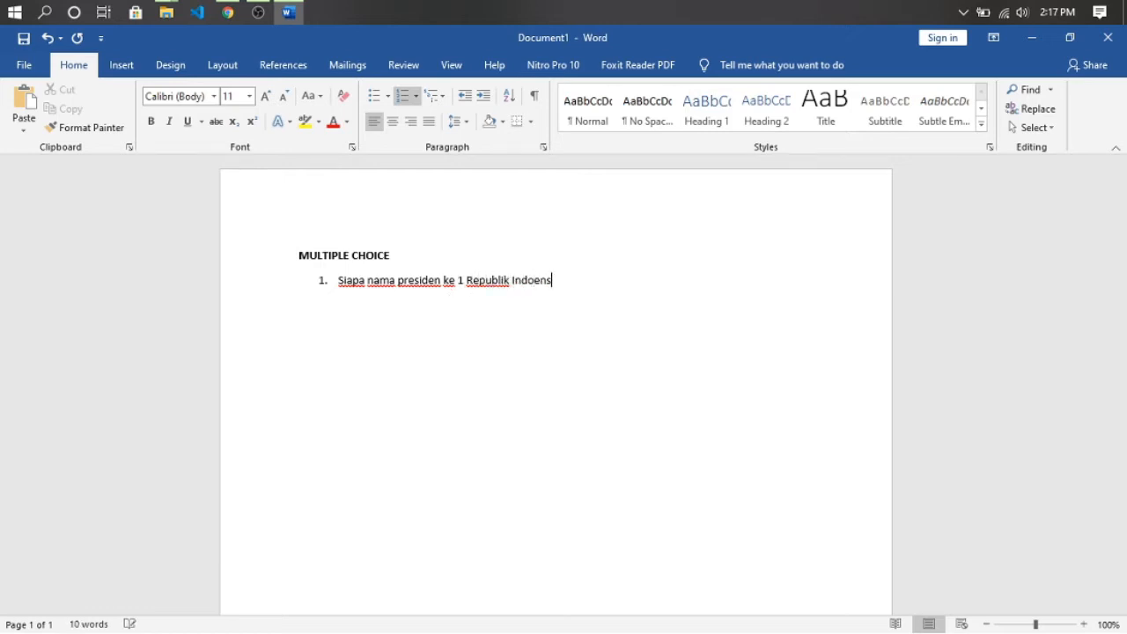
{"action": "key", "text": "BackSpace"}
{"action": "type", "text": "nesia?"}
{"action": "key", "text": "Return"}
{"action": "key", "text": "BackSpace"}
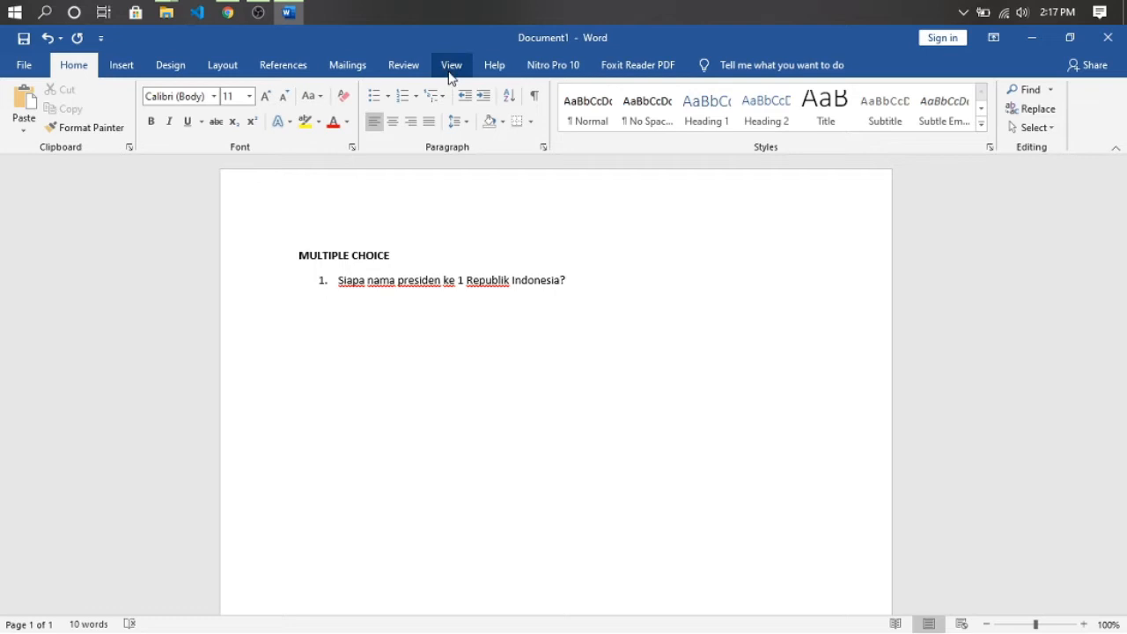
Insert a table of two columns and four rows under the question and narrow its first column.
{"action": "left_click", "coordinate": [117, 68]}
{"action": "left_click", "coordinate": [114, 130]}
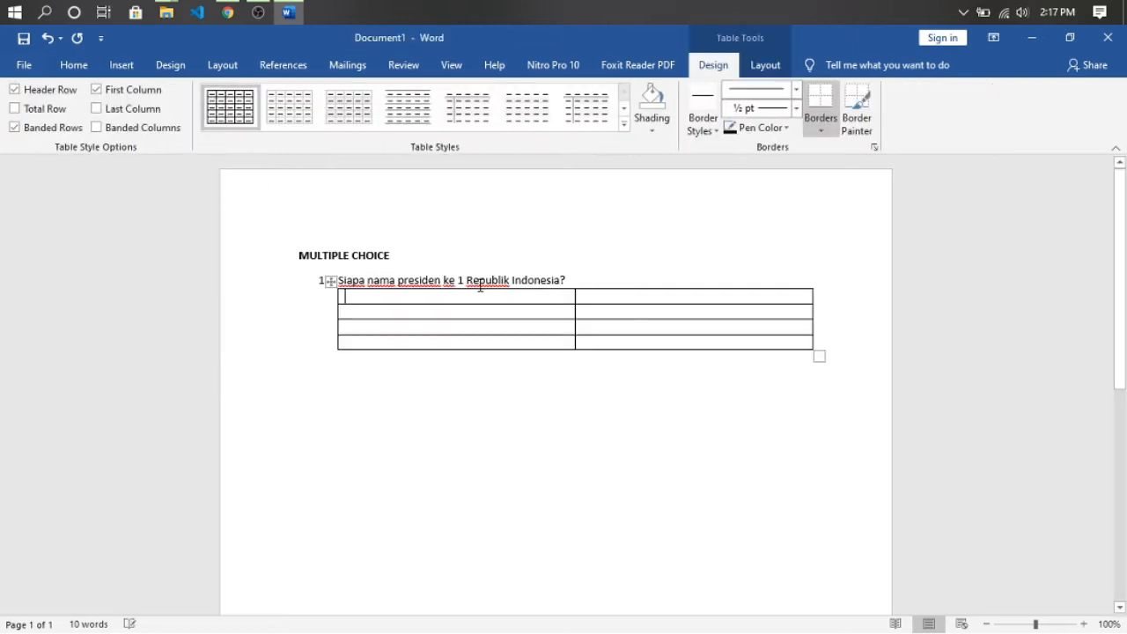
{"action": "left_click_drag", "start_coordinate": [575, 296], "coordinate": [366, 297]}
Label the four rows of the table's first column a., b., c. and d.
{"action": "type", "text": "a."}
{"action": "left_click", "coordinate": [358, 311]}
{"action": "type", "text": "b."}
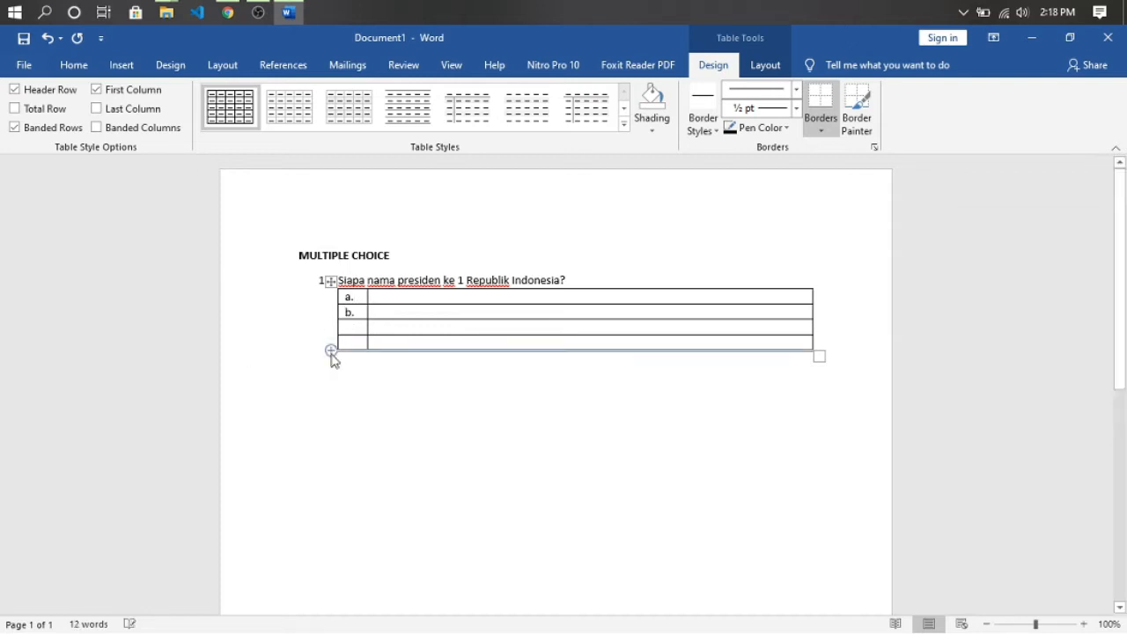
{"action": "key", "text": "BackSpace"}
{"action": "type", "text": "c."}
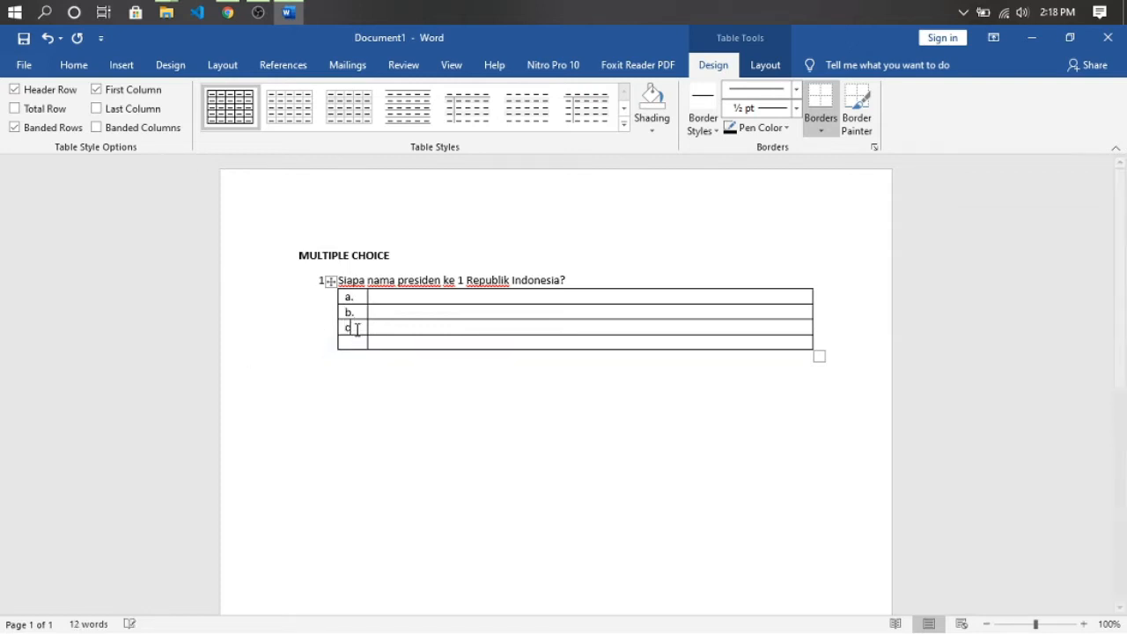
{"action": "type", "text": "d."}
Fill the four answer options of question 1 with "Seokarno", "Soehrato", "BJ. Habibie" and "Megawati".
{"action": "left_click", "coordinate": [419, 296]}
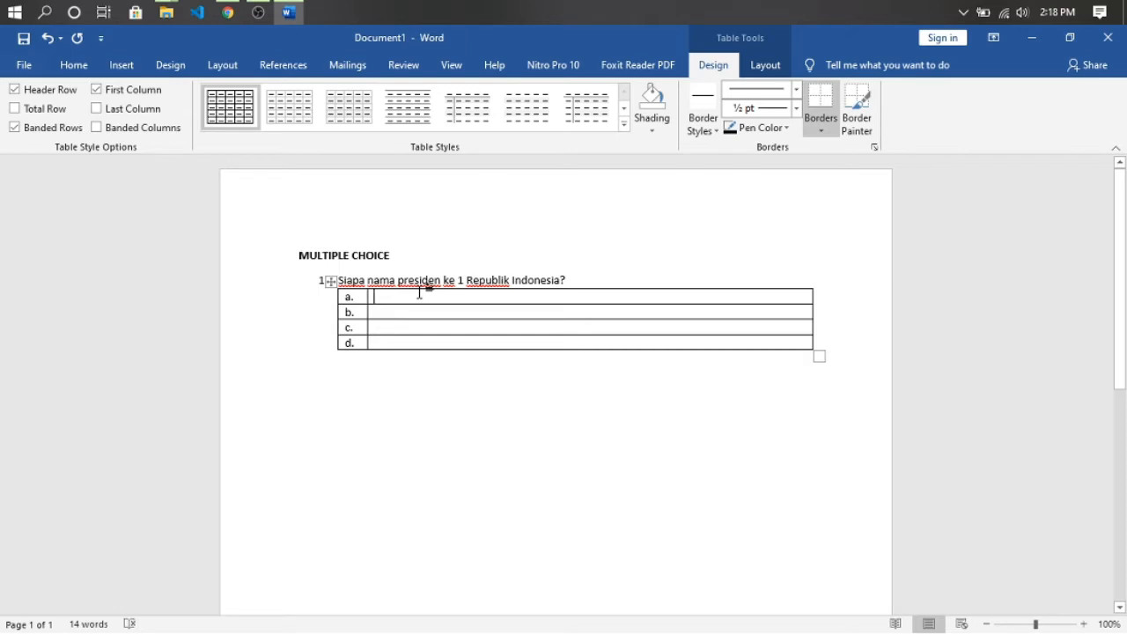
{"action": "type", "text": "Seokarno"}
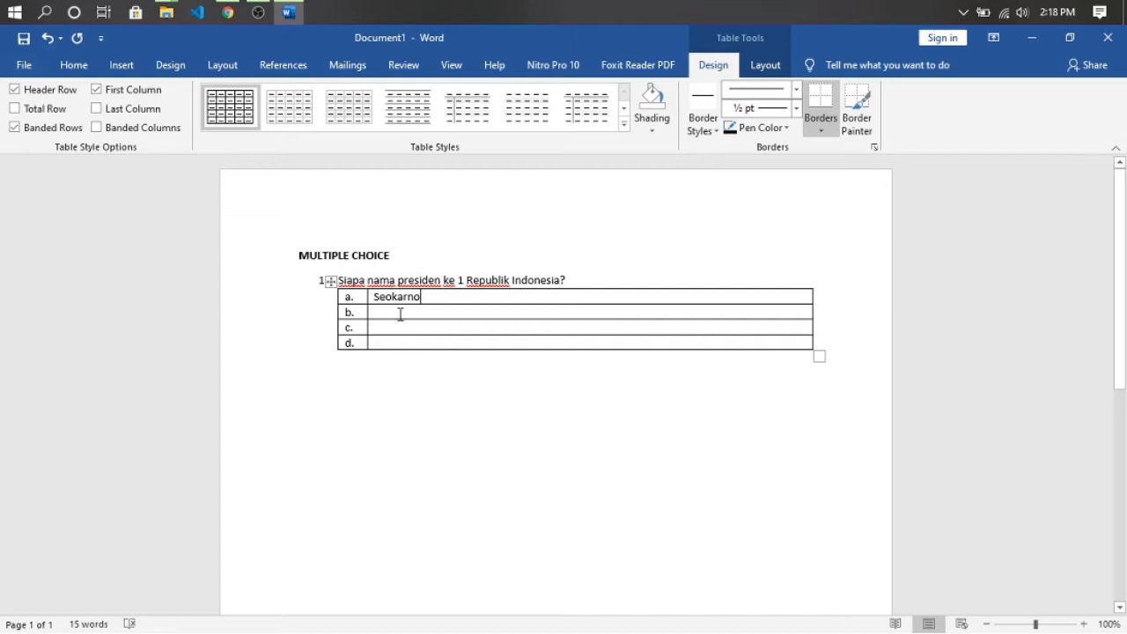
{"action": "left_click", "coordinate": [400, 314]}
{"action": "type", "text": "Soeh"}
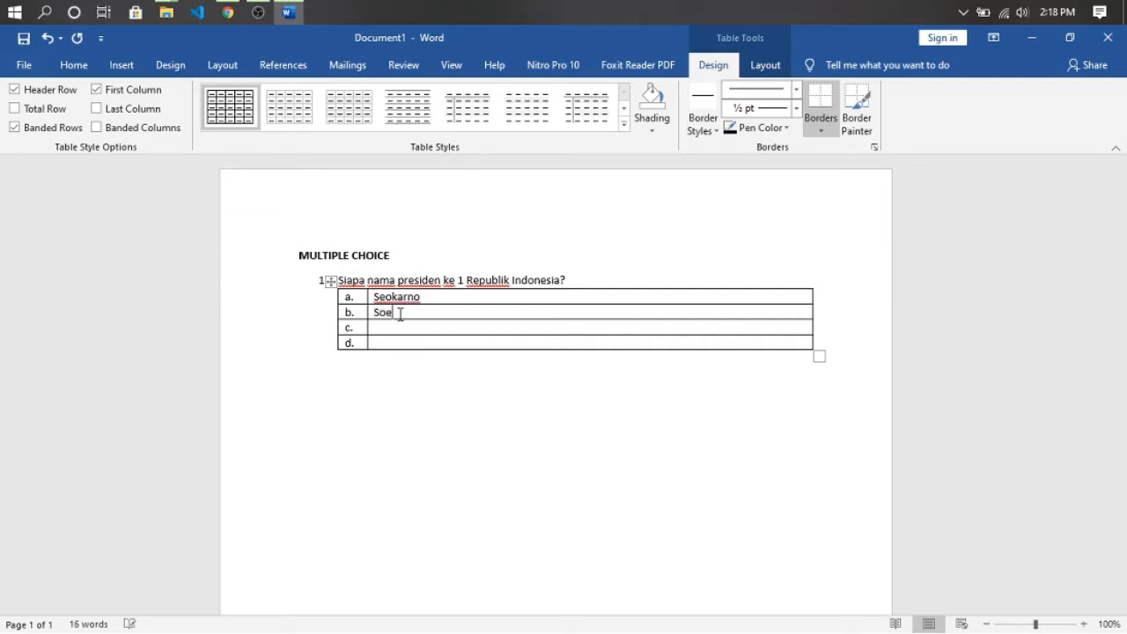
{"action": "type", "text": "rato"}
{"action": "left_click", "coordinate": [396, 329]}
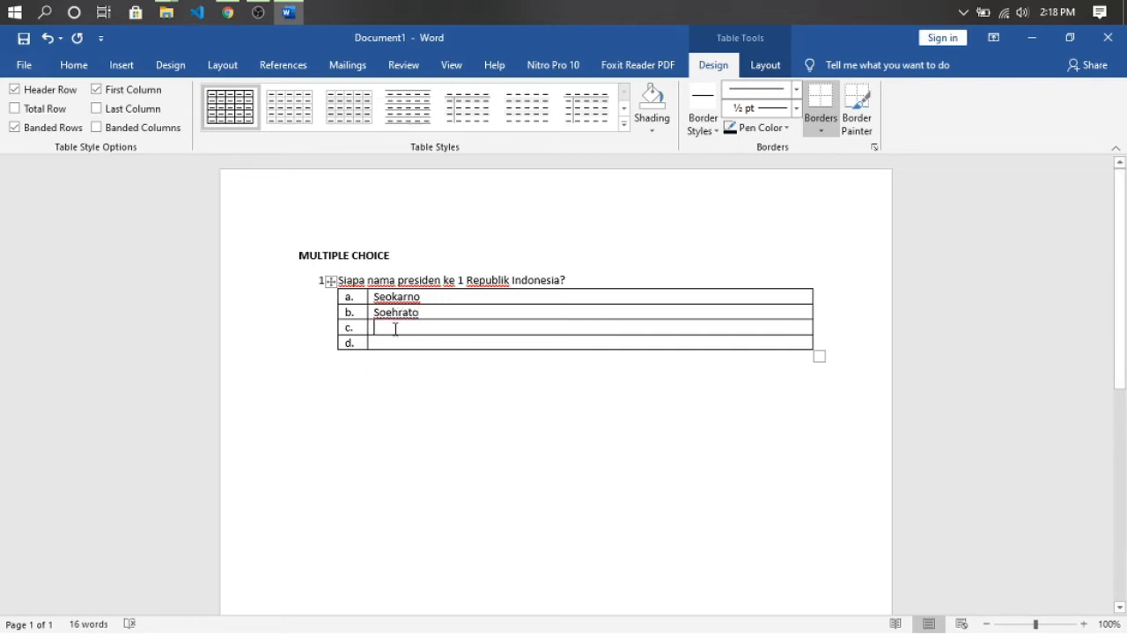
{"action": "type", "text": "BJ. Habibi"}
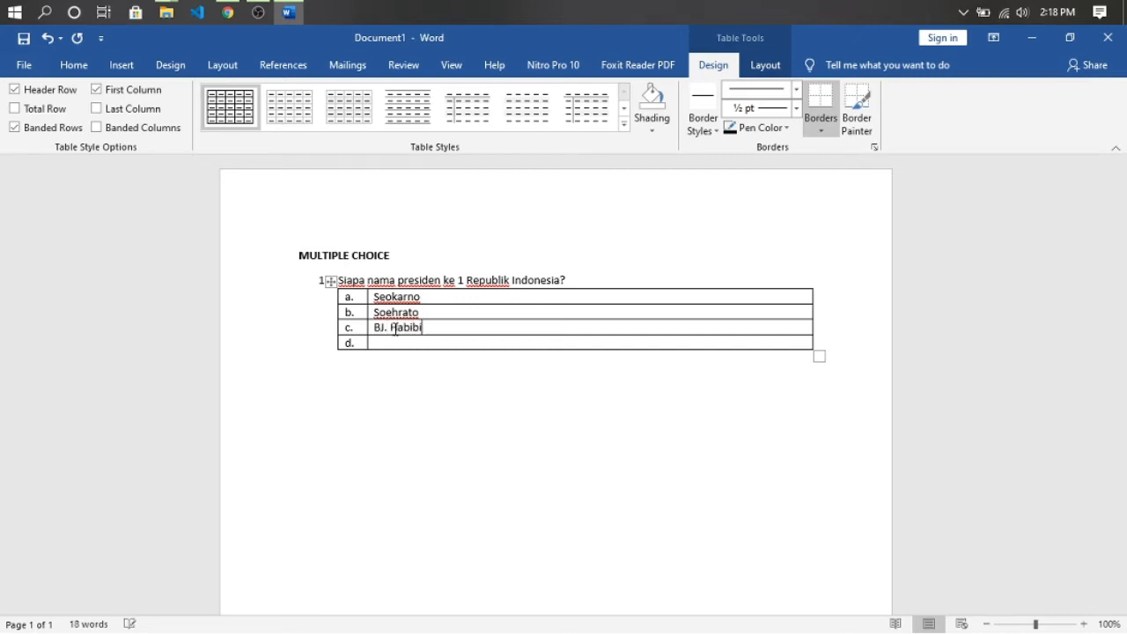
{"action": "key", "text": "Tab"}
{"action": "type", "text": "Megawati"}
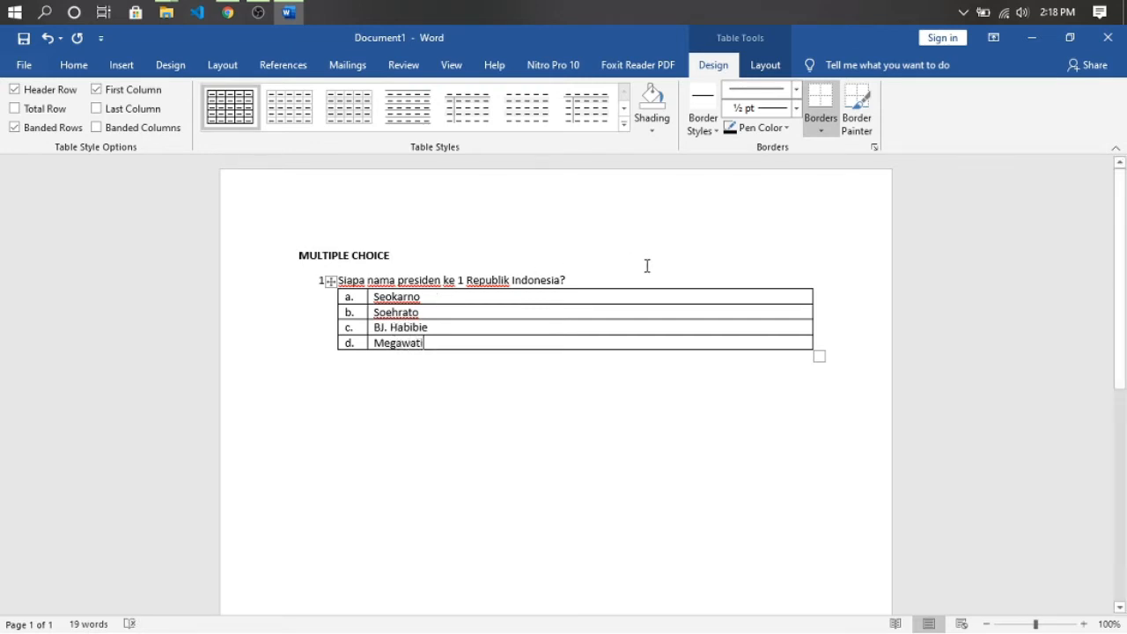
Add the answer key line "ANS: A" directly below the options table of question 1.
{"action": "left_click", "coordinate": [621, 269]}
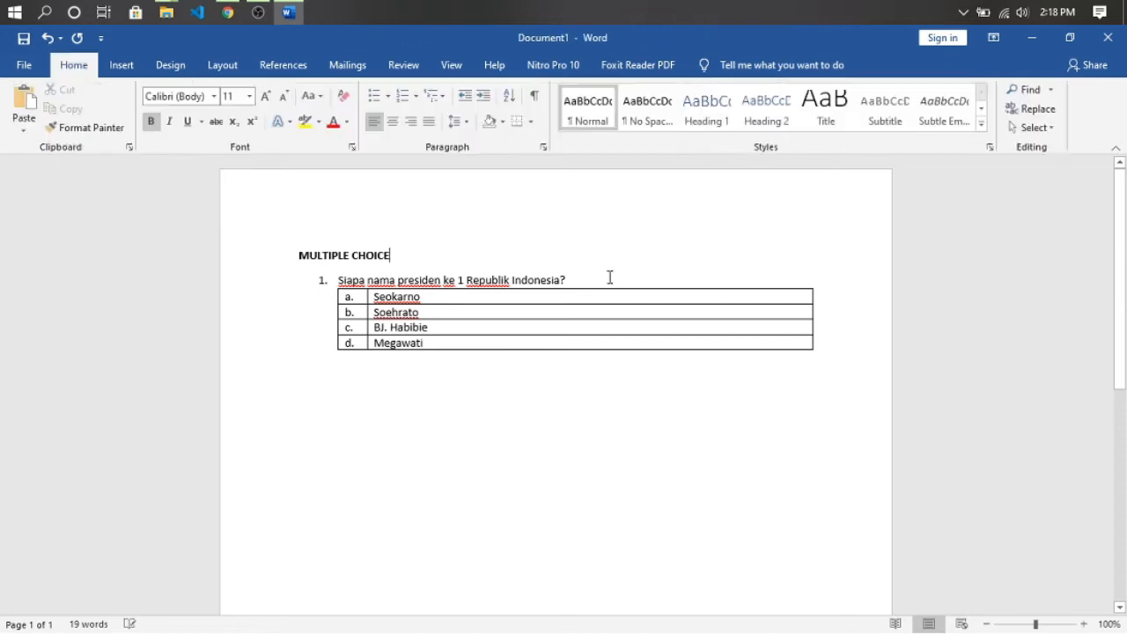
{"action": "left_click", "coordinate": [440, 344]}
{"action": "left_click", "coordinate": [433, 357]}
{"action": "type", "text": "ANS"}
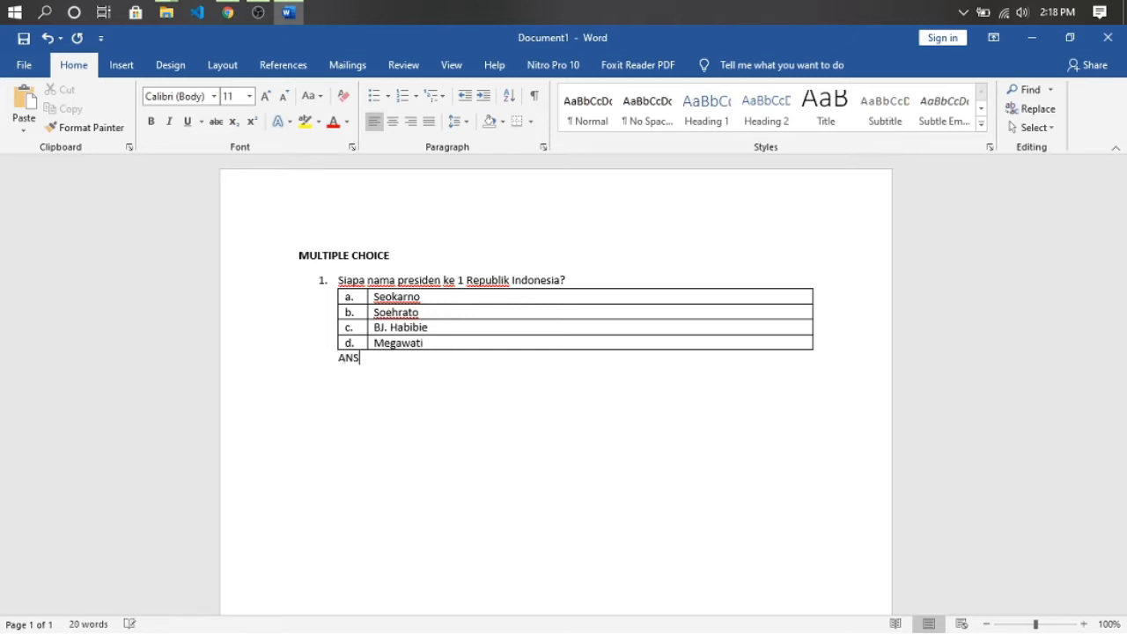
{"action": "type", "text": ": A"}
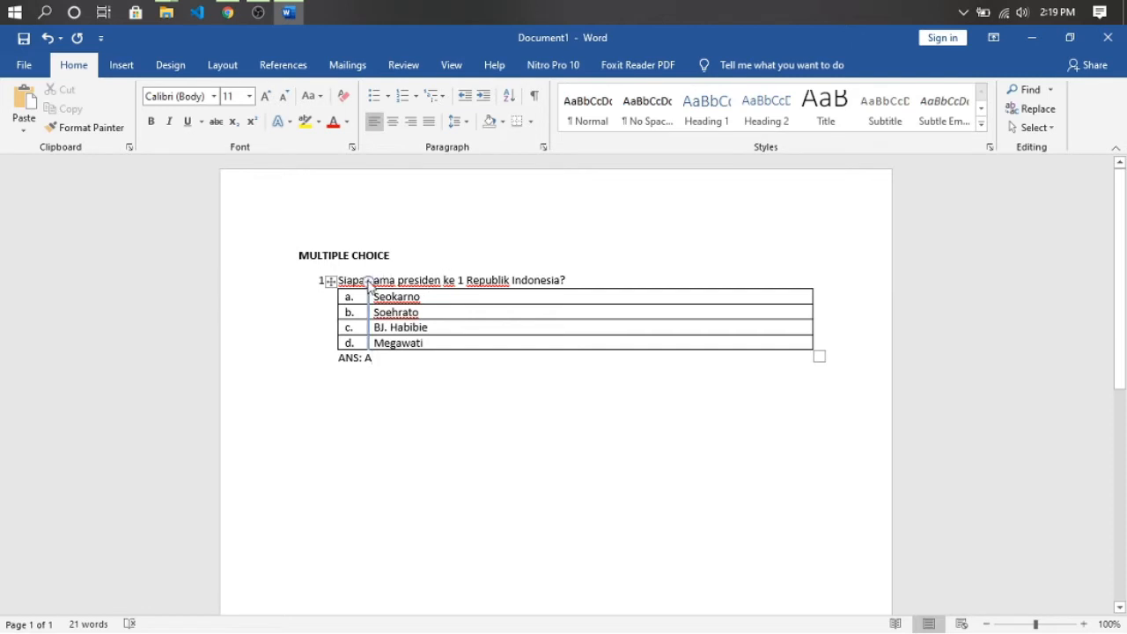
Duplicate question 1 with its options table and answer line below it as question 2.
{"action": "left_click", "coordinate": [421, 280]}
{"action": "left_click_drag", "start_coordinate": [338, 280], "coordinate": [375, 346]}
{"action": "key", "text": "ctrl+c"}
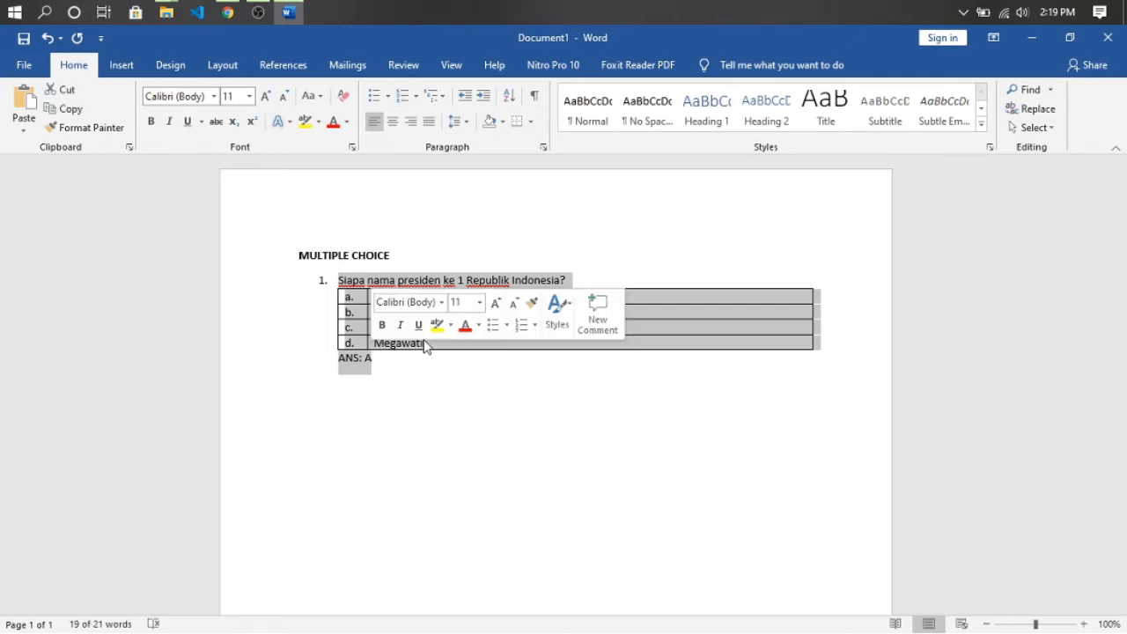
{"action": "left_click", "coordinate": [442, 380]}
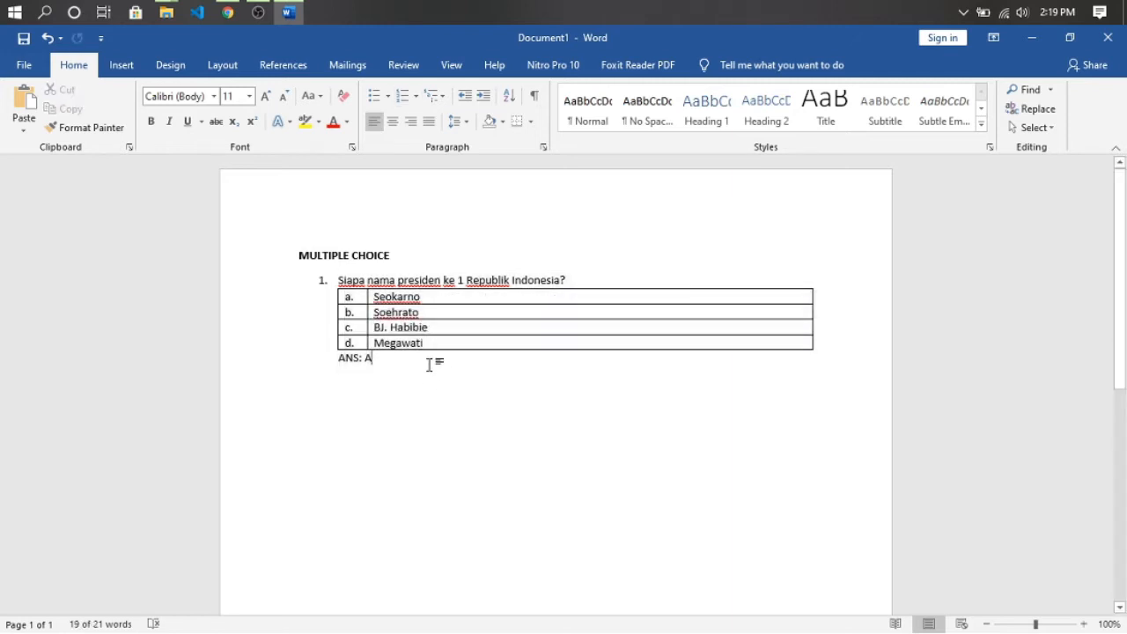
{"action": "key", "text": "Return"}
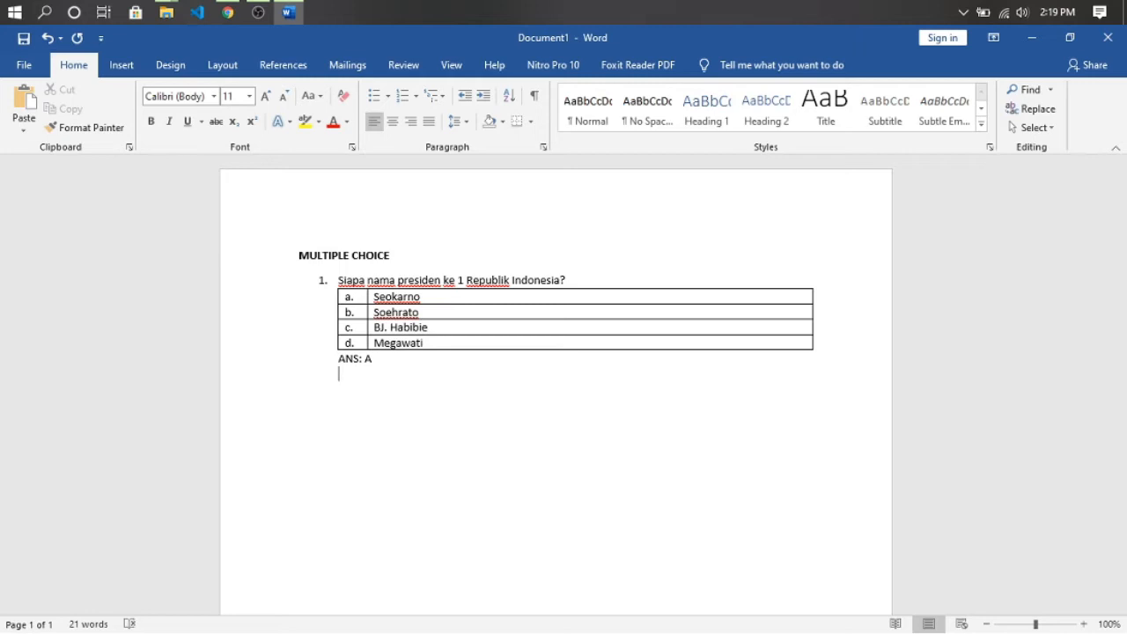
{"action": "key", "text": "ctrl+v"}
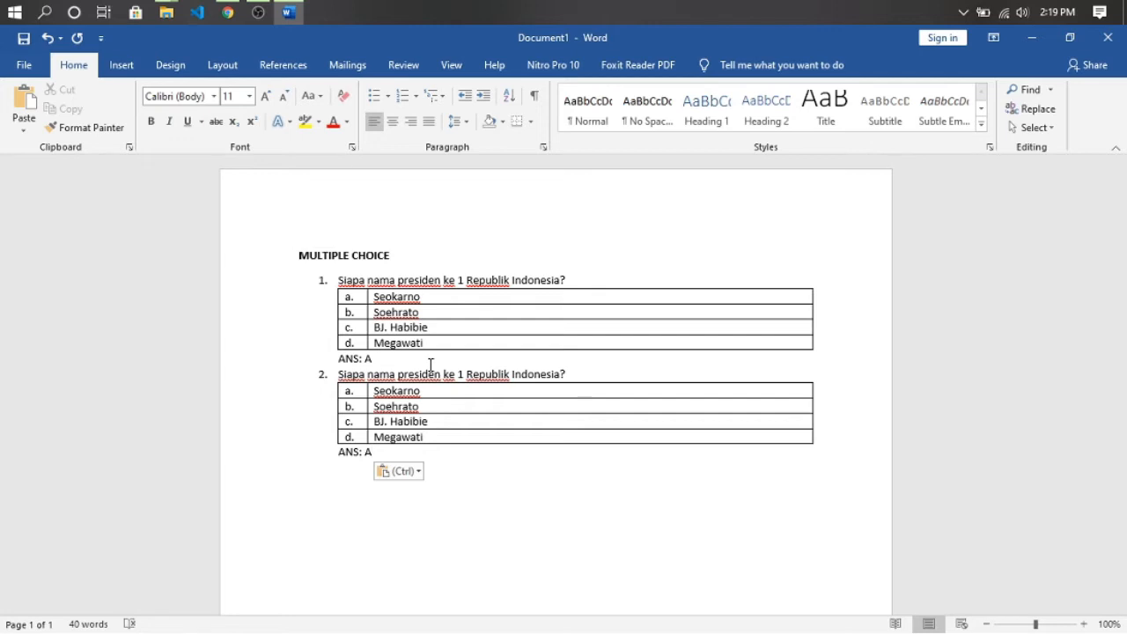
Clear the text of all four answer options in question 2, keeping the a. to d. labels.
{"action": "left_click_drag", "start_coordinate": [421, 390], "coordinate": [376, 395]}
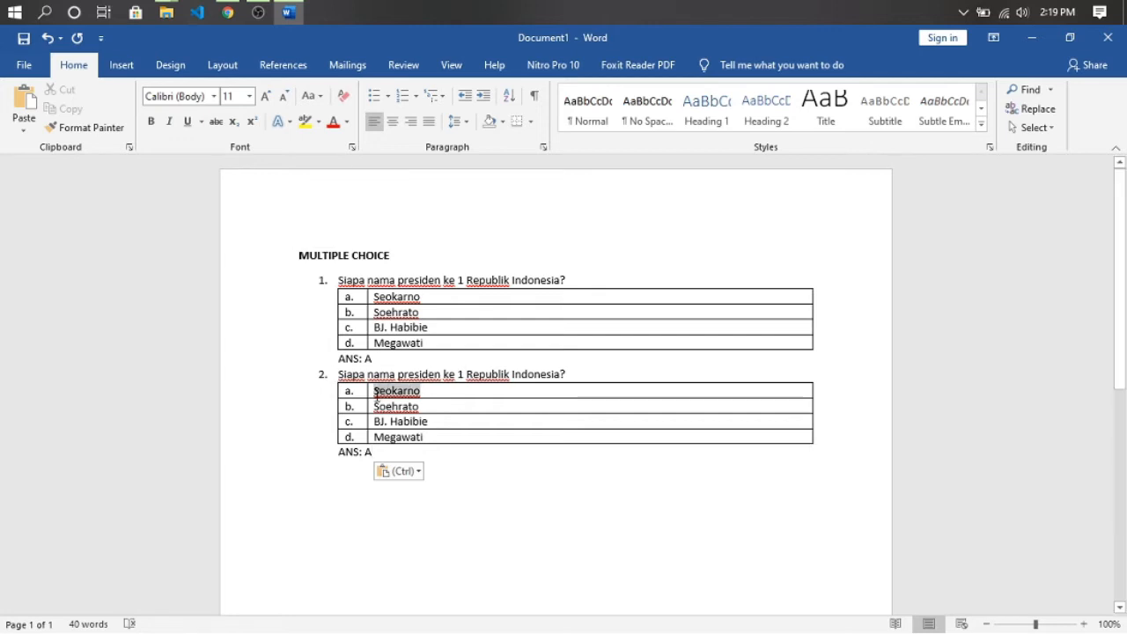
{"action": "key", "text": "BackSpace"}
{"action": "left_click_drag", "start_coordinate": [455, 410], "coordinate": [372, 406]}
{"action": "left_click", "coordinate": [371, 406]}
{"action": "double_click", "coordinate": [420, 406]}
{"action": "key", "text": "BackSpace"}
{"action": "left_click_drag", "start_coordinate": [439, 421], "coordinate": [375, 437]}
{"action": "key", "text": "BackSpace"}
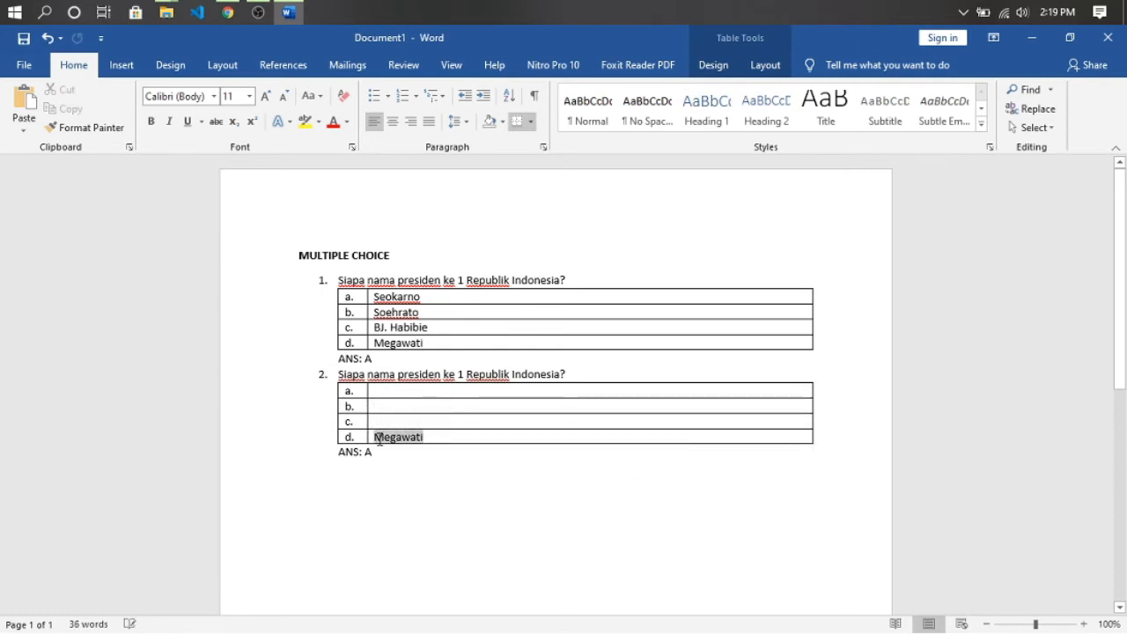
{"action": "key", "text": "BackSpace"}
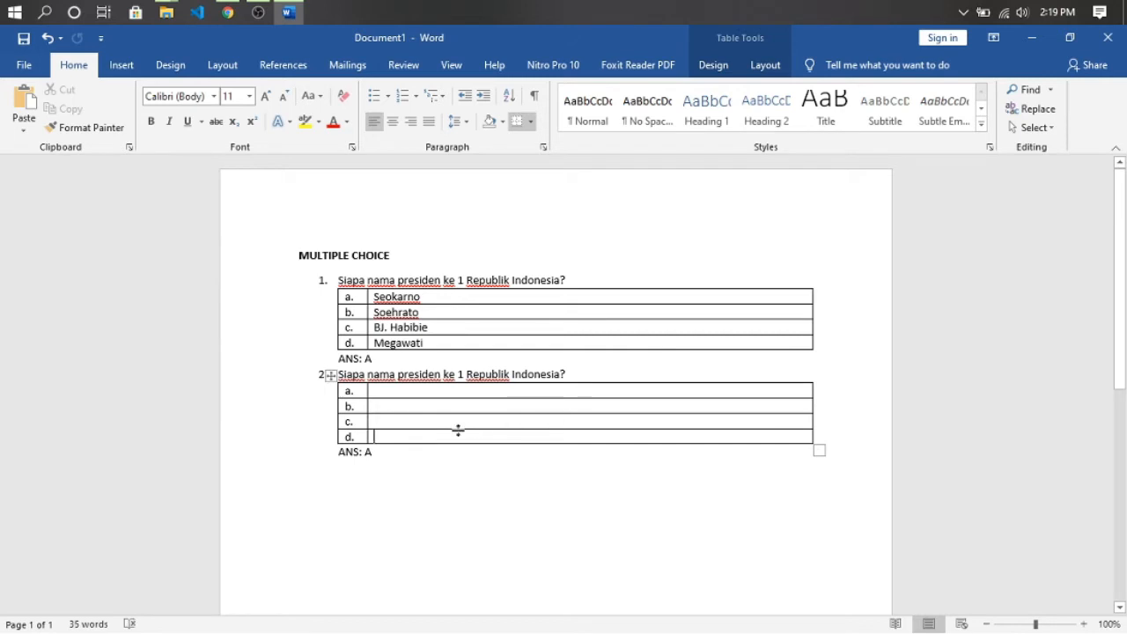
Copy question 2 with its empty options table and answer line, and paste it below as question 3.
{"action": "left_click", "coordinate": [373, 452]}
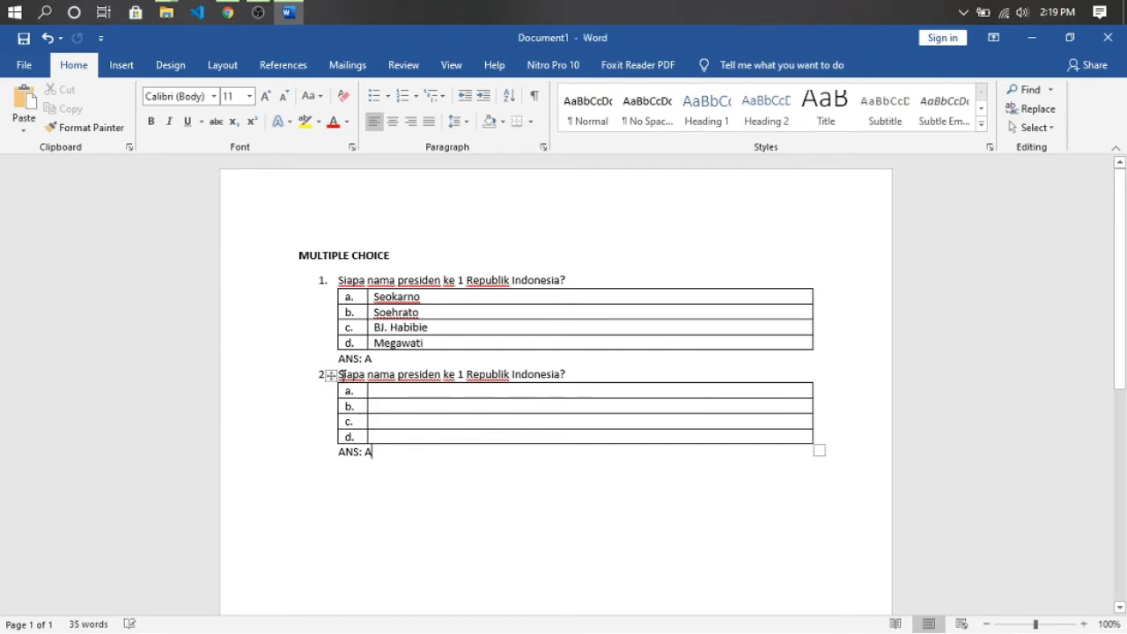
{"action": "left_click_drag", "start_coordinate": [341, 374], "coordinate": [396, 450]}
{"action": "key", "text": "ctrl+c"}
{"action": "left_click", "coordinate": [395, 453]}
{"action": "key", "text": "Return"}
{"action": "key", "text": "ctrl+v"}
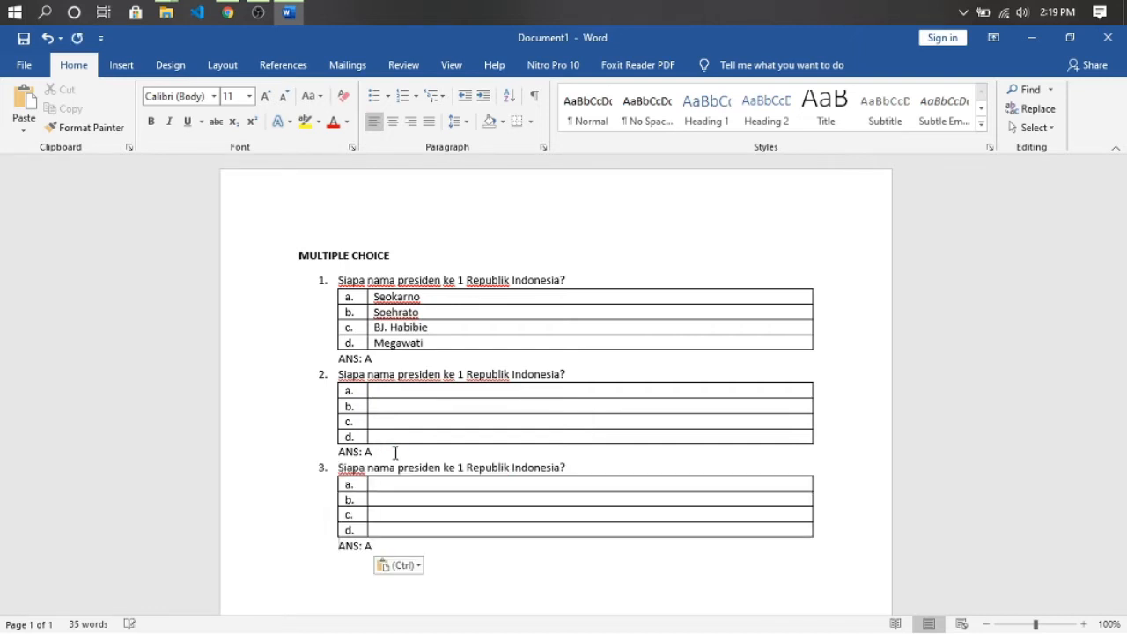
Paste the copied question block five more times as questions 4 to 8, leaving a blank line between the blocks.
{"action": "key", "text": "ctrl+v"}
{"action": "key", "text": "Return"}
{"action": "key", "text": "ctrl+v"}
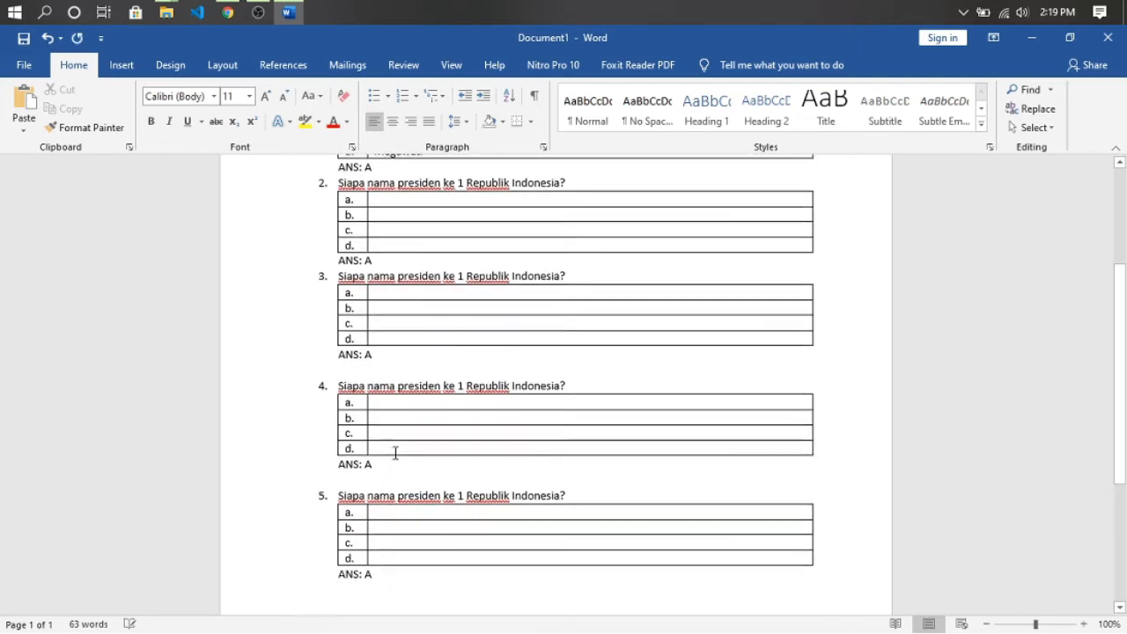
{"action": "key", "text": "Return"}
{"action": "key", "text": "ctrl+v"}
{"action": "key", "text": "Return"}
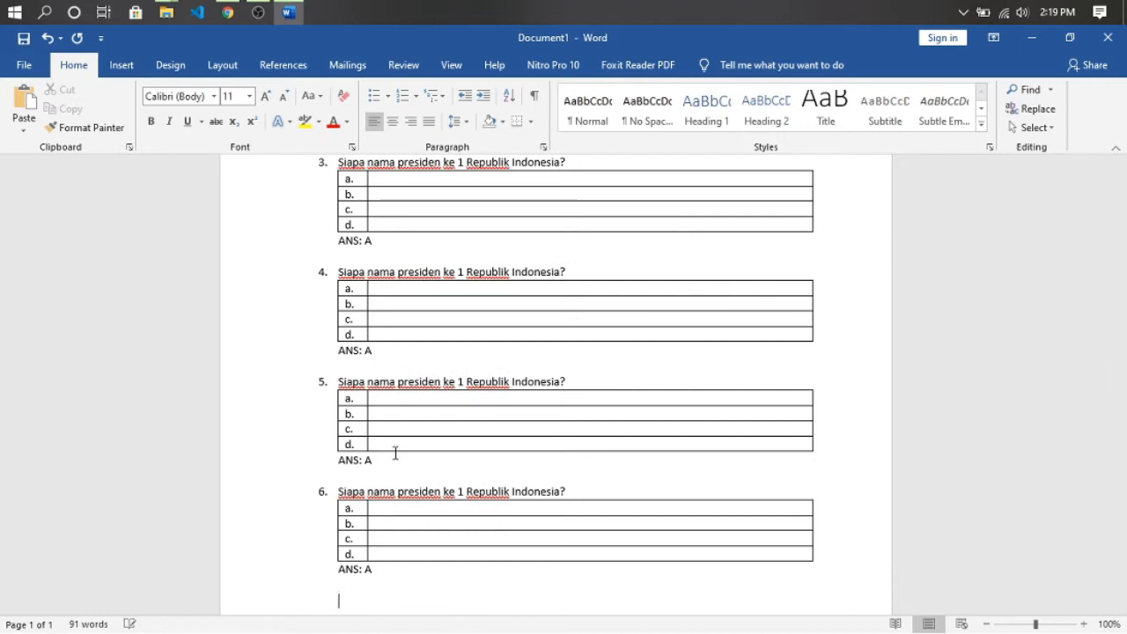
{"action": "key", "text": "ctrl+v"}
{"action": "key", "text": "Return"}
{"action": "key", "text": "ctrl+v"}
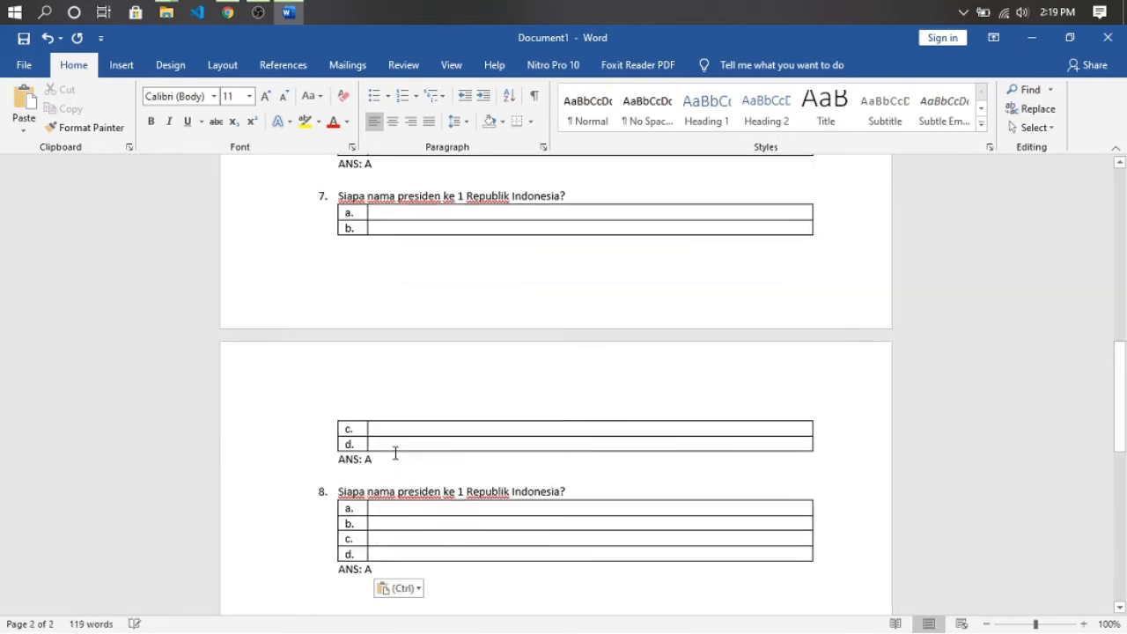
{"action": "scroll", "coordinate": [395, 453], "scroll_direction": "up", "scroll_amount": 12}
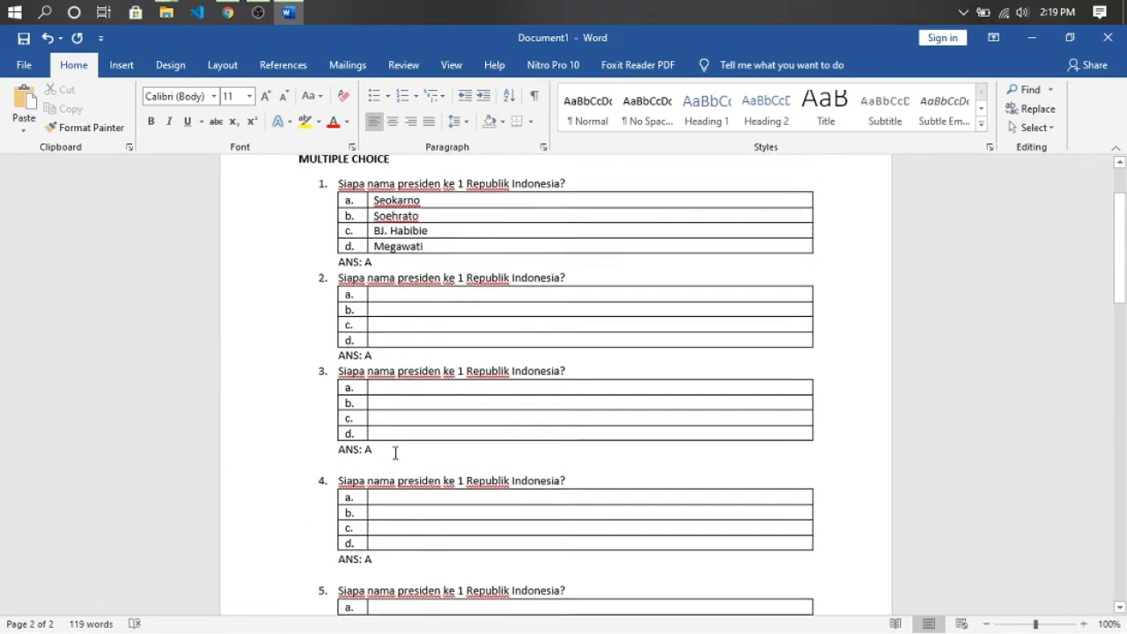
{"action": "scroll", "coordinate": [395, 452], "scroll_direction": "down", "scroll_amount": 8}
{"action": "scroll", "coordinate": [396, 467], "scroll_direction": "down", "scroll_amount": 6}
{"action": "scroll", "coordinate": [395, 467], "scroll_direction": "up", "scroll_amount": 8}
{"action": "scroll", "coordinate": [395, 467], "scroll_direction": "up", "scroll_amount": 8}
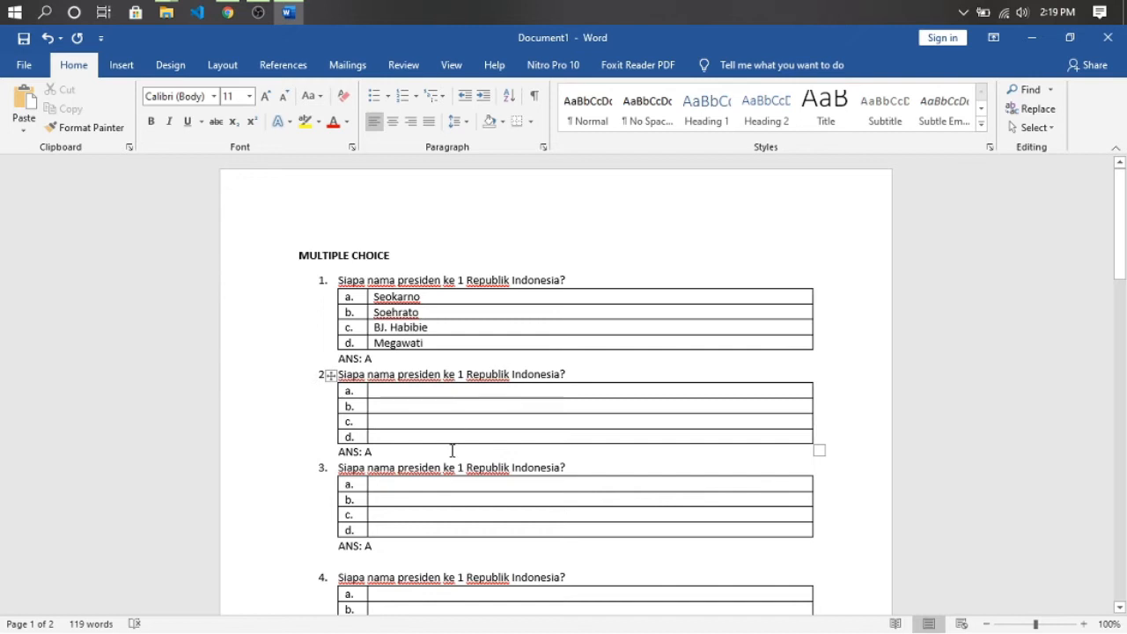
Replace the text of question 2 with "Manakah tool dibawah ini yang bisa mem-Bold kan tulisan di Word?".
{"action": "left_click", "coordinate": [390, 393]}
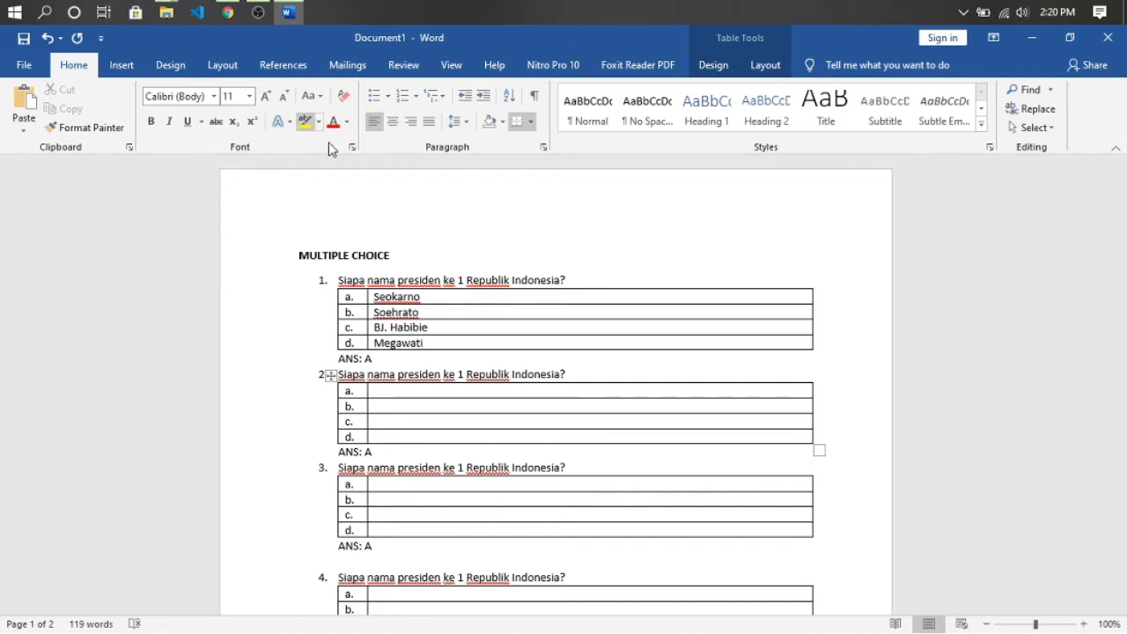
{"action": "left_click", "coordinate": [395, 375]}
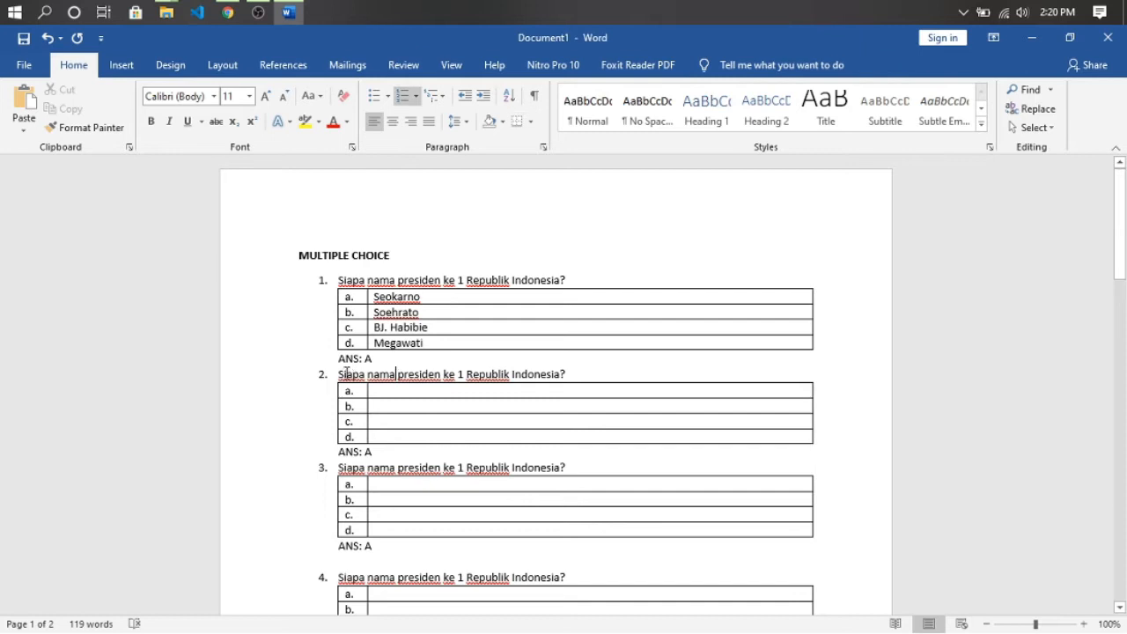
{"action": "left_click_drag", "start_coordinate": [340, 374], "coordinate": [557, 374]}
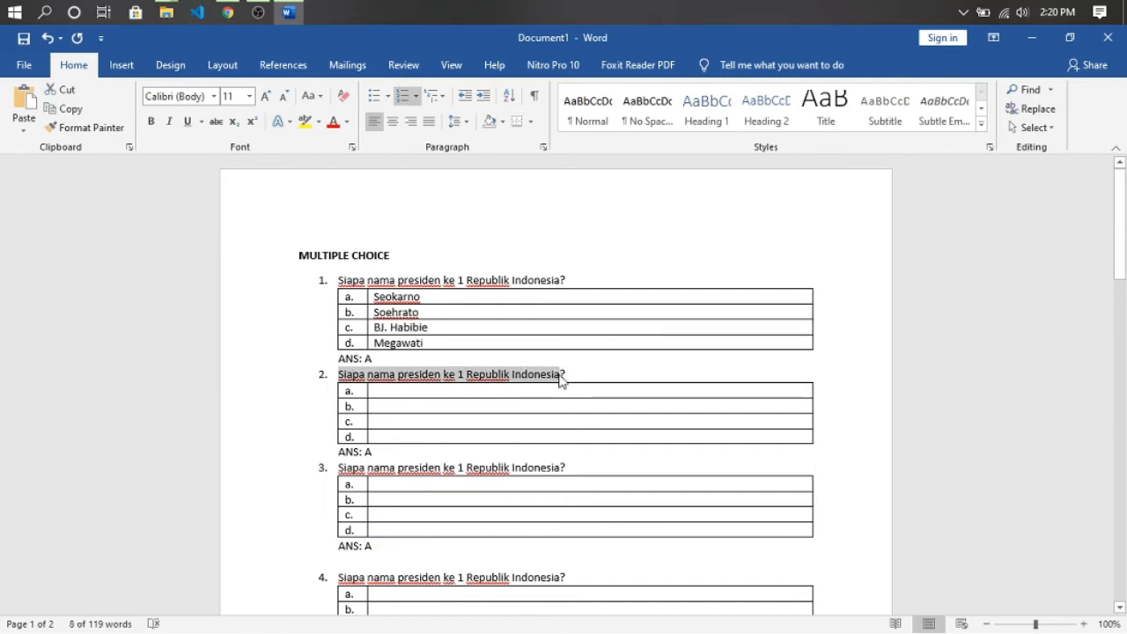
{"action": "type", "text": "mAN"}
{"action": "key", "text": "BackSpace"}
{"action": "key", "text": "BackSpace"}
{"action": "key", "text": "BackSpace"}
{"action": "type", "text": "Mana"}
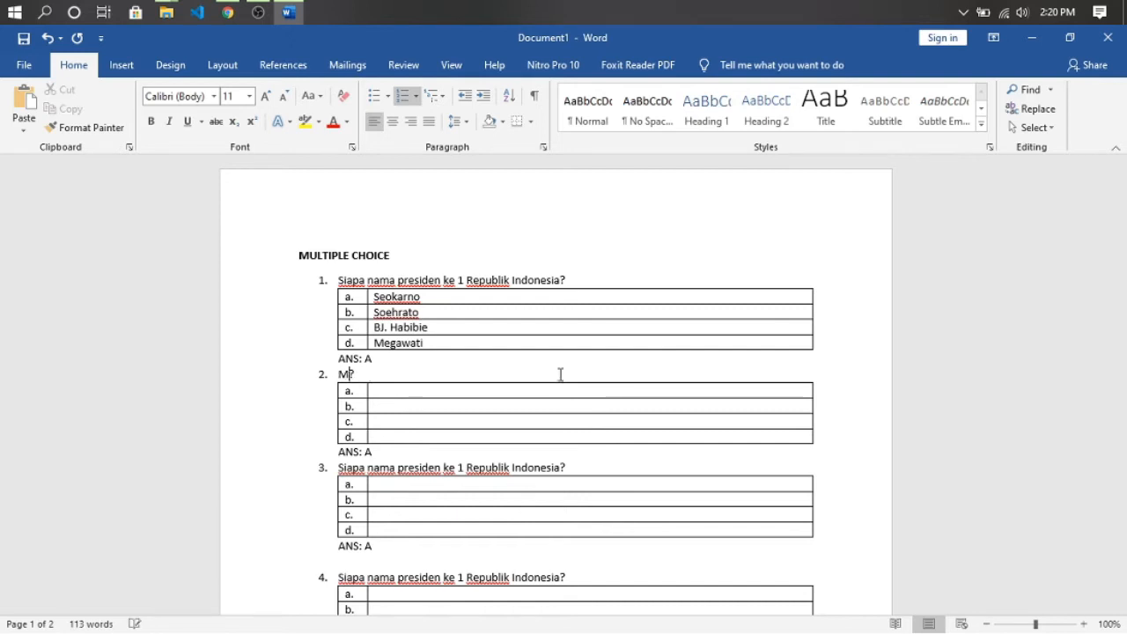
{"action": "type", "text": "kah tool d"}
{"action": "type", "text": "ibawah ini "}
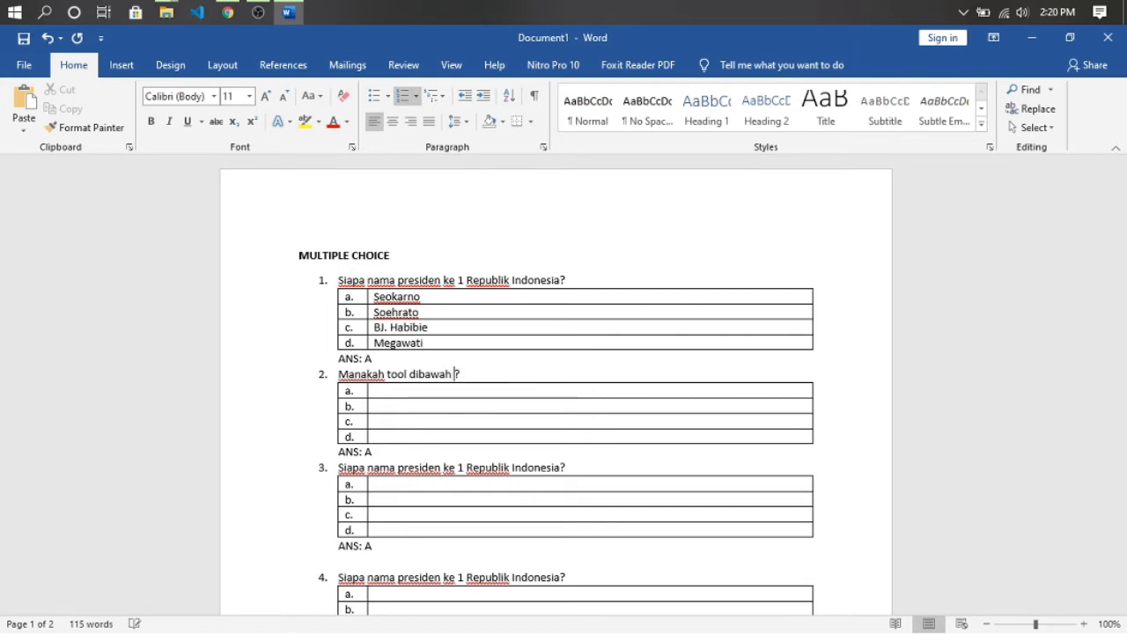
{"action": "type", "text": "yang"}
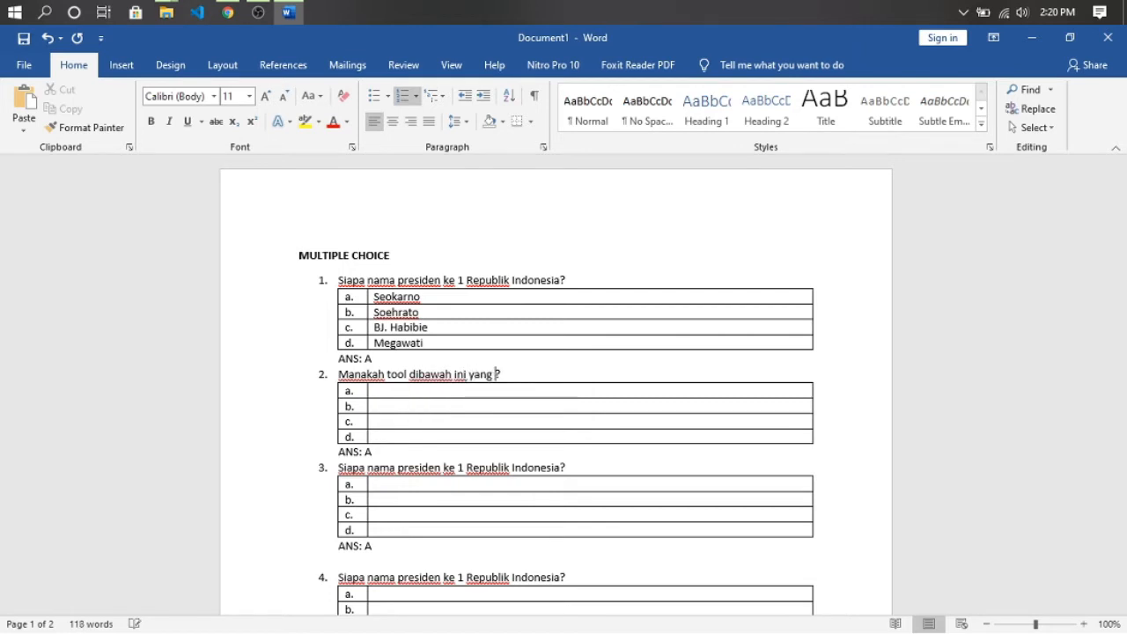
{"action": "type", "text": " bisa mem"}
{"action": "type", "text": "-Bold "}
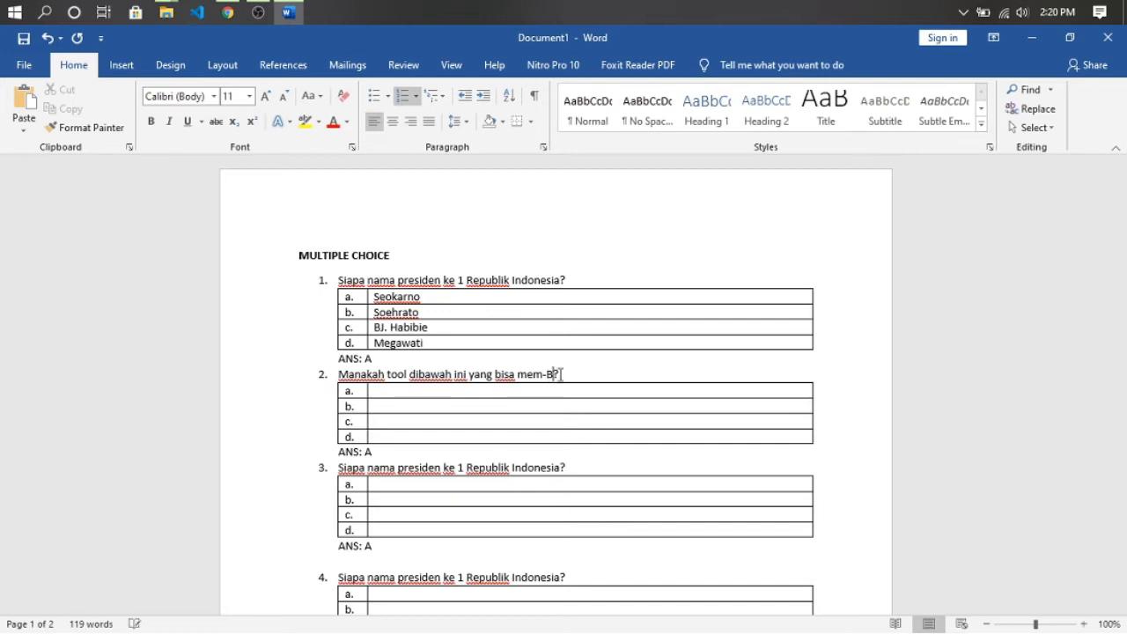
{"action": "type", "text": "KAN"}
{"action": "key", "text": "BackSpace"}
{"action": "key", "text": "BackSpace"}
{"action": "key", "text": "BackSpace"}
{"action": "type", "text": "k"}
{"action": "key", "text": "BackSpace"}
{"action": "key", "text": "BackSpace"}
{"action": "type", "text": "kan tulisan"}
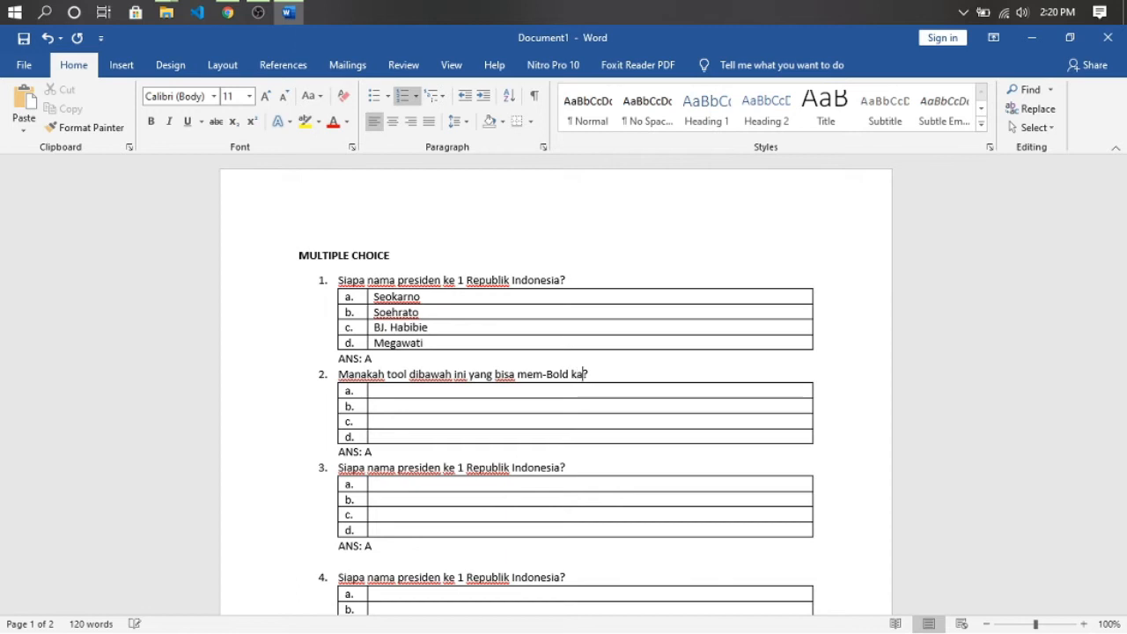
{"action": "type", "text": " di Word"}
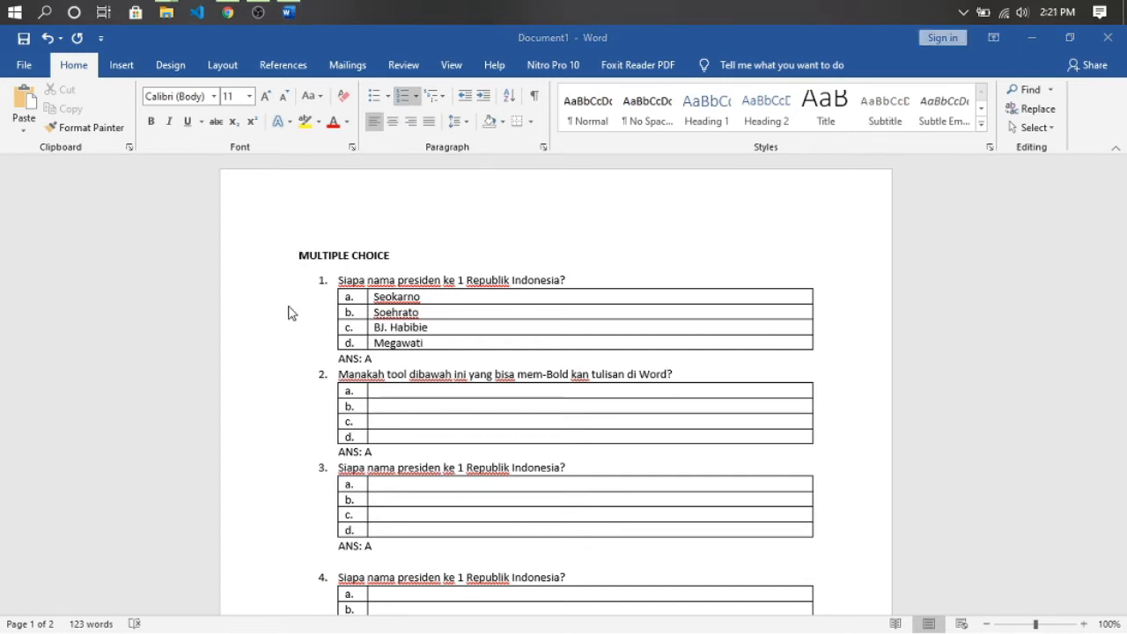
Find the Lightshot screenshot app in the Windows search and launch it.
{"action": "left_click", "coordinate": [46, 10]}
{"action": "type", "text": "ligh"}
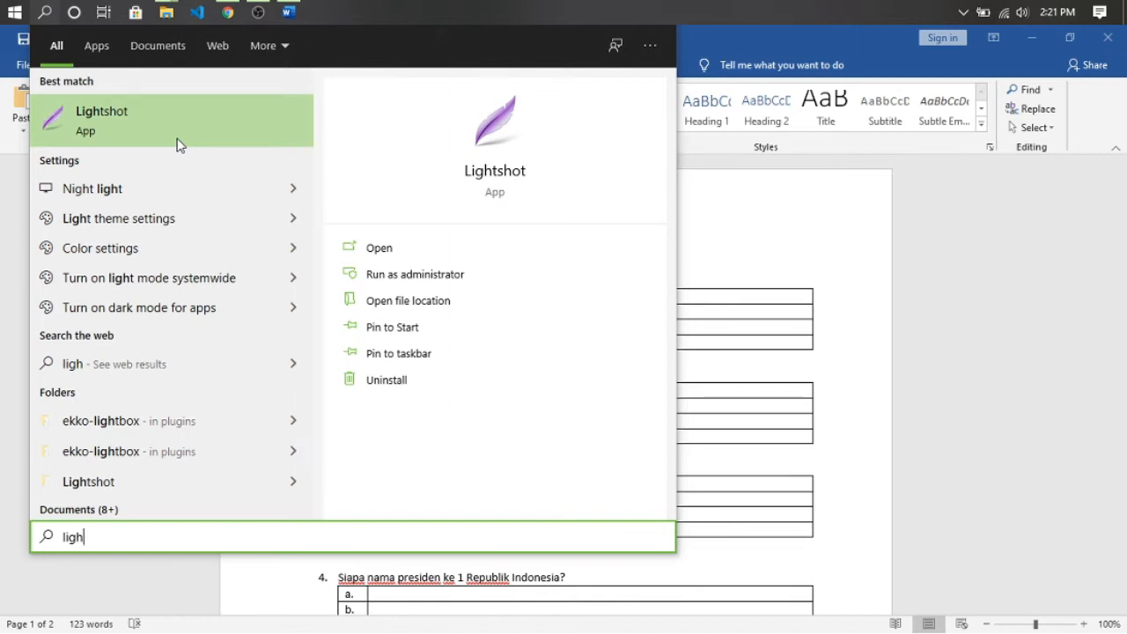
{"action": "left_click", "coordinate": [353, 8]}
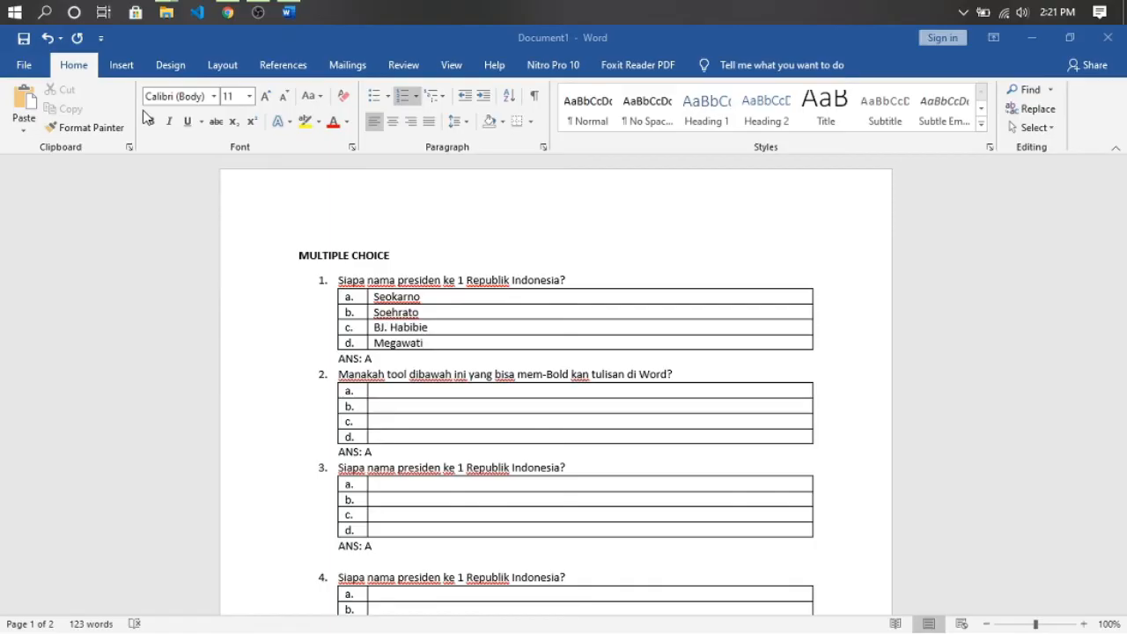
Capture a screenshot of only the Bold tool's icon in Word with Lightshot and copy it to the clipboard.
{"action": "key", "text": "Print"}
{"action": "left_click_drag", "start_coordinate": [140, 109], "coordinate": [162, 135]}
{"action": "left_click", "coordinate": [107, 150]}
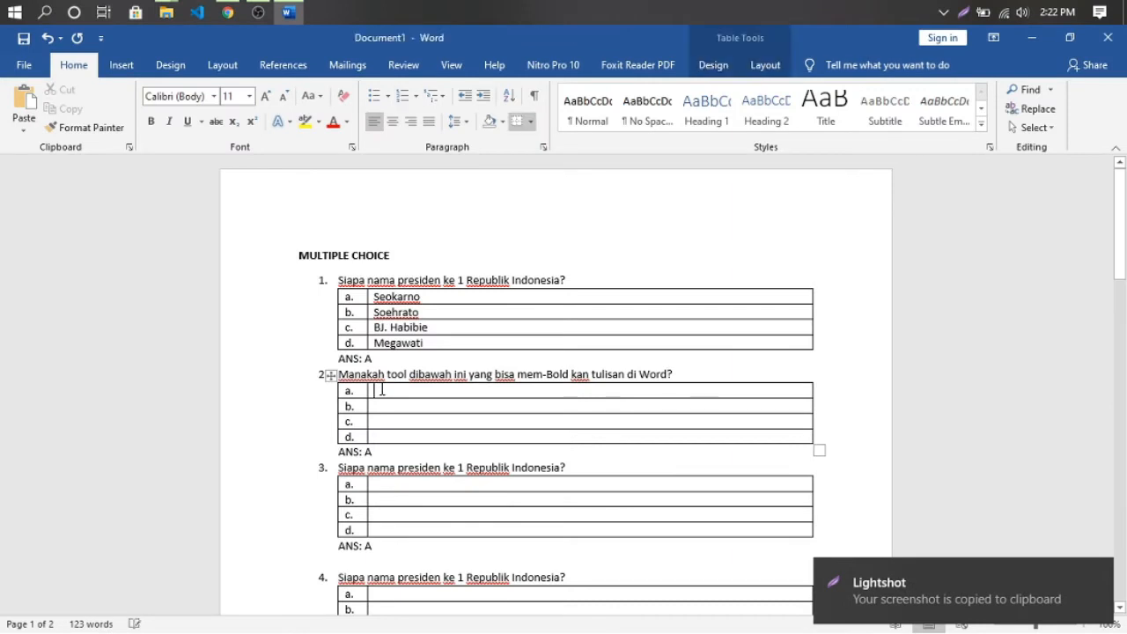
Paste the copied Bold icon into option a of question 2, then capture the Italic icon with Lightshot and paste it into option b.
{"action": "key", "text": "ctrl+v"}
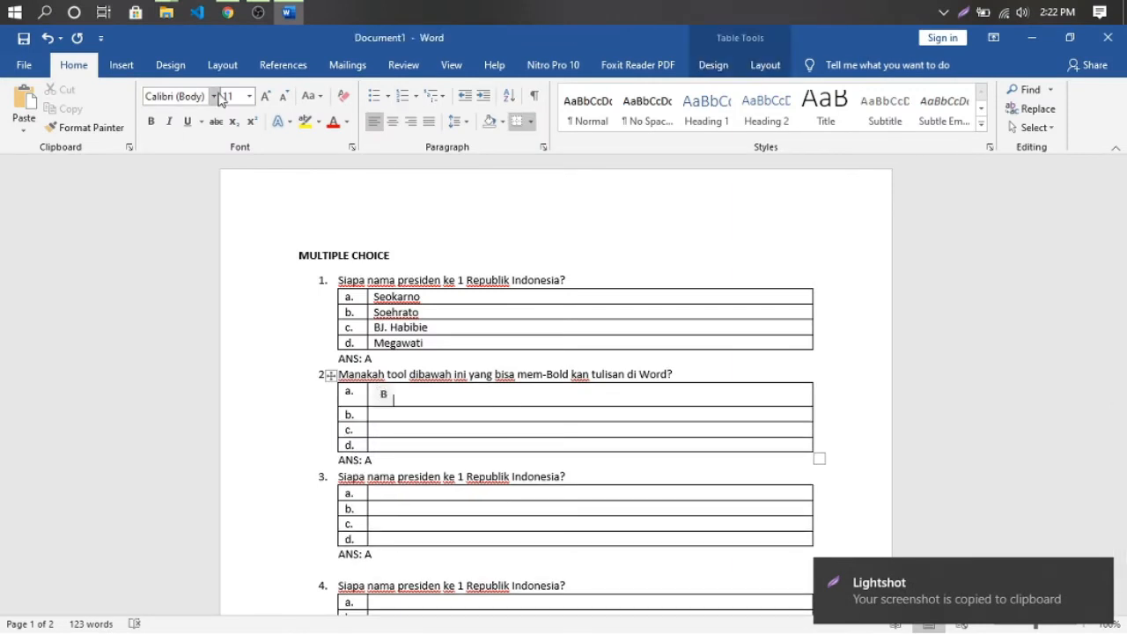
{"action": "key", "text": "Print"}
{"action": "left_click_drag", "start_coordinate": [160, 111], "coordinate": [179, 131]}
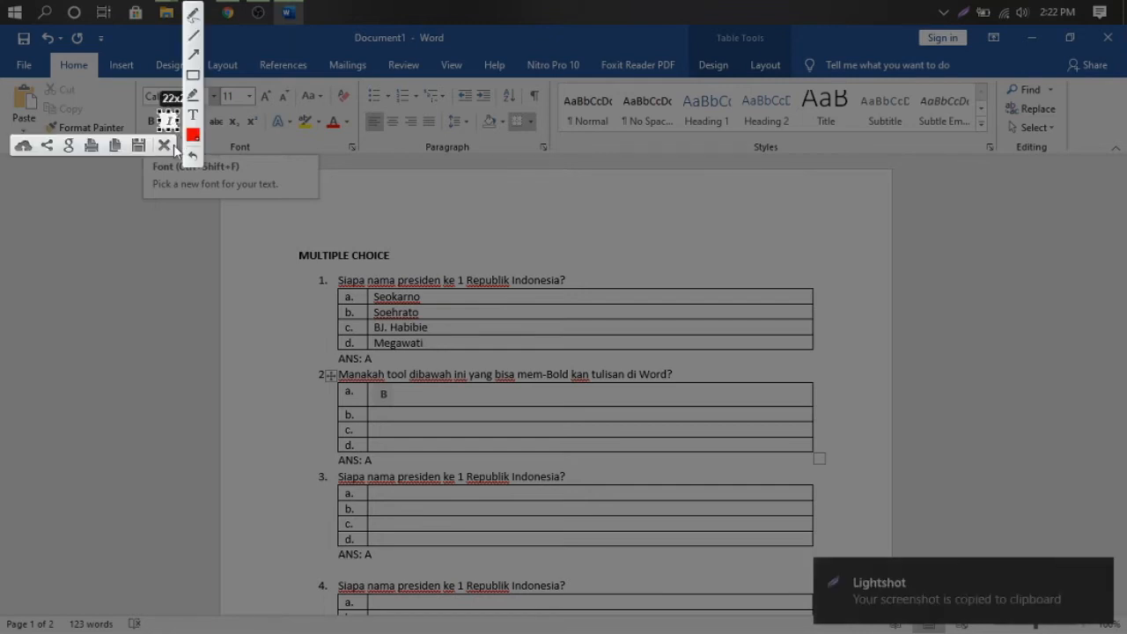
{"action": "left_click", "coordinate": [115, 145]}
{"action": "left_click", "coordinate": [404, 414]}
{"action": "key", "text": "ctrl+v"}
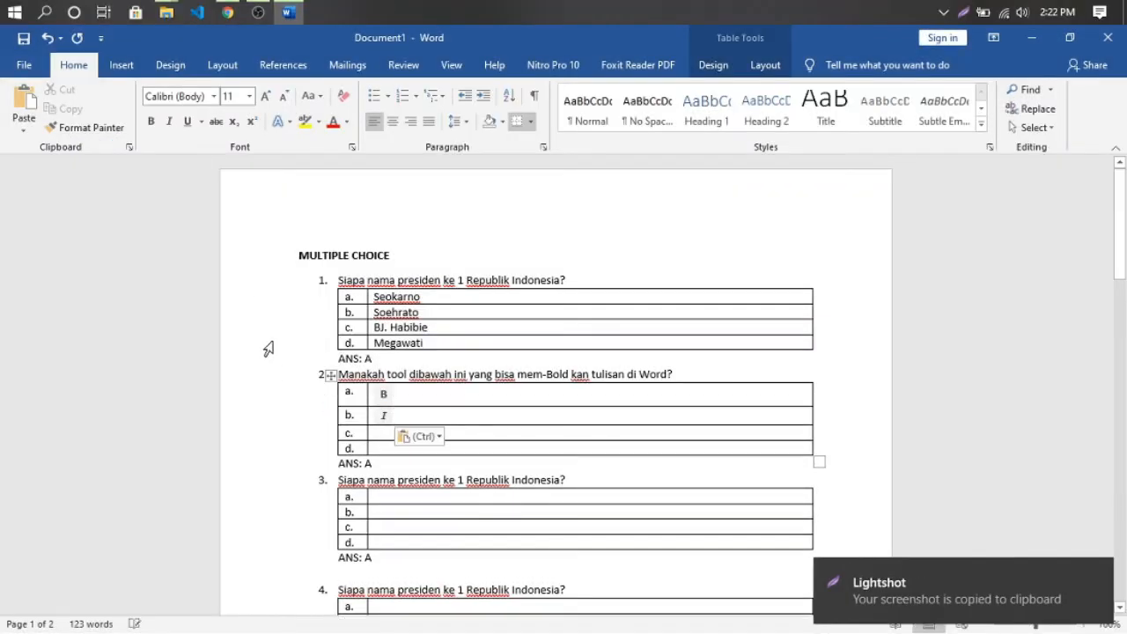
Capture the Underline icon including its arrow with Lightshot and paste it into option c of question 2.
{"action": "key", "text": "Print"}
{"action": "left_click_drag", "start_coordinate": [177, 109], "coordinate": [211, 134]}
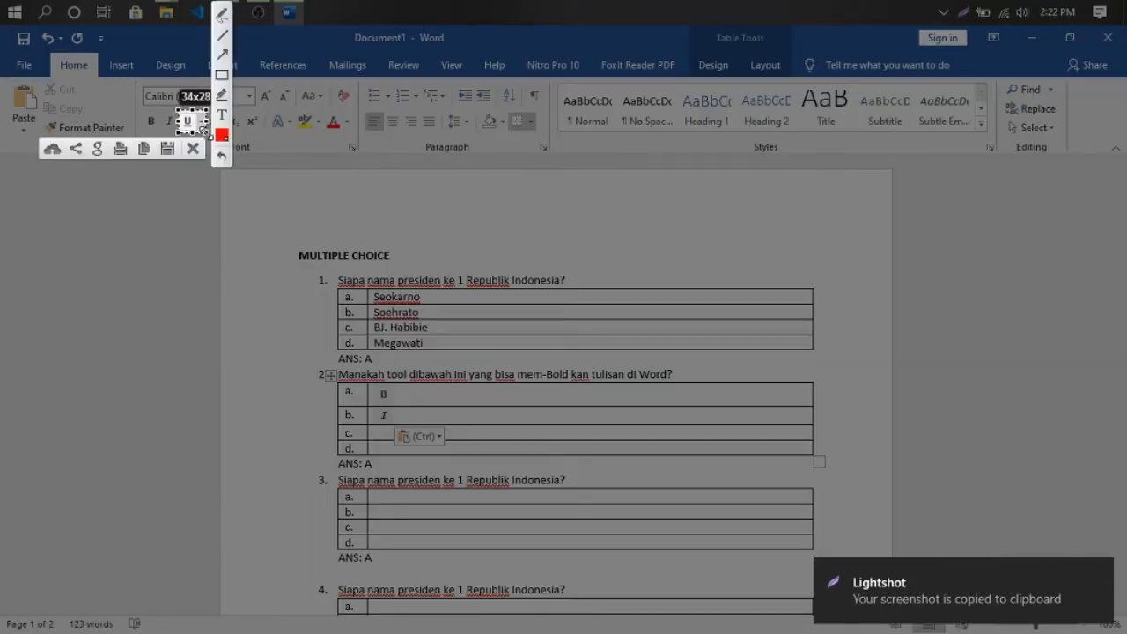
{"action": "left_click", "coordinate": [144, 146]}
{"action": "left_click", "coordinate": [413, 433]}
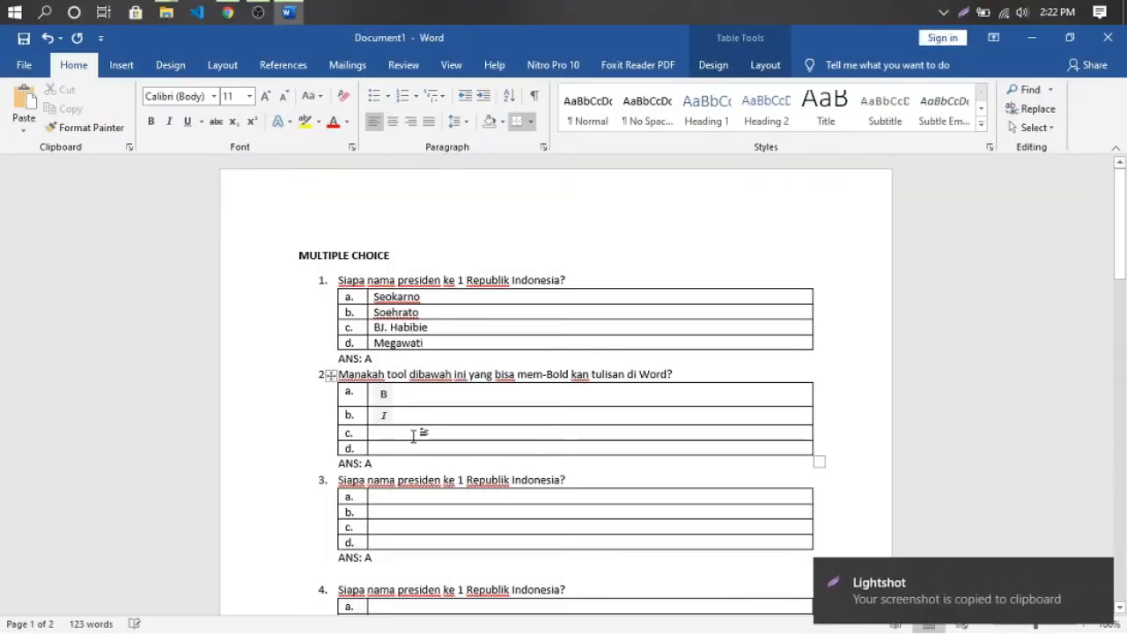
{"action": "key", "text": "ctrl+v"}
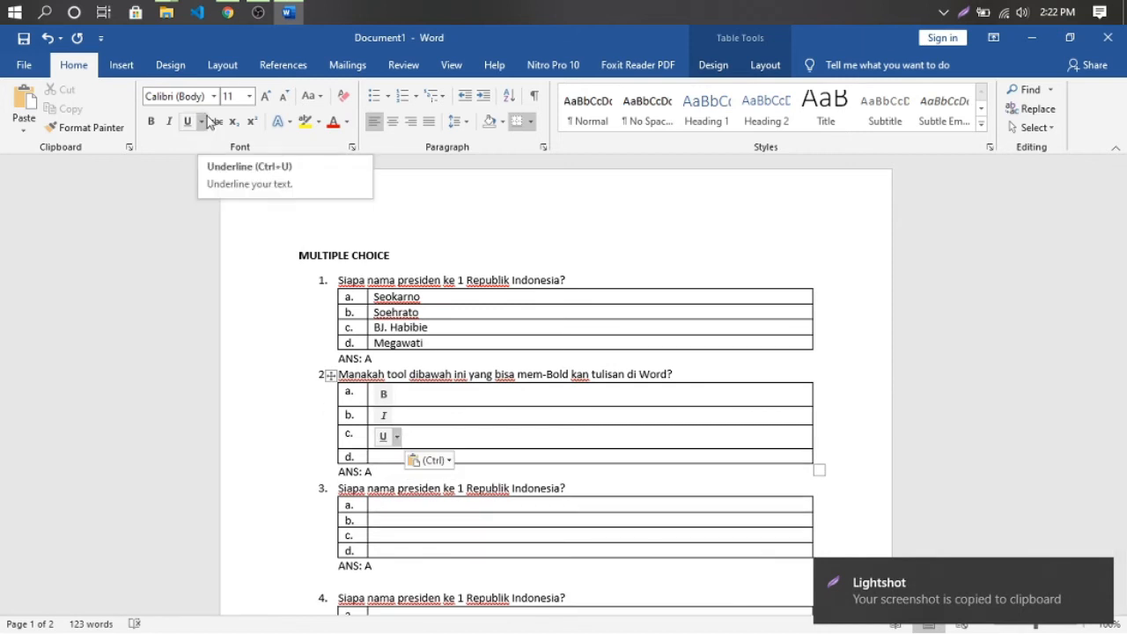
Capture the Strikethrough icon with Lightshot and paste it into option d of question 2.
{"action": "key", "text": "Print"}
{"action": "left_click_drag", "start_coordinate": [206, 110], "coordinate": [228, 133]}
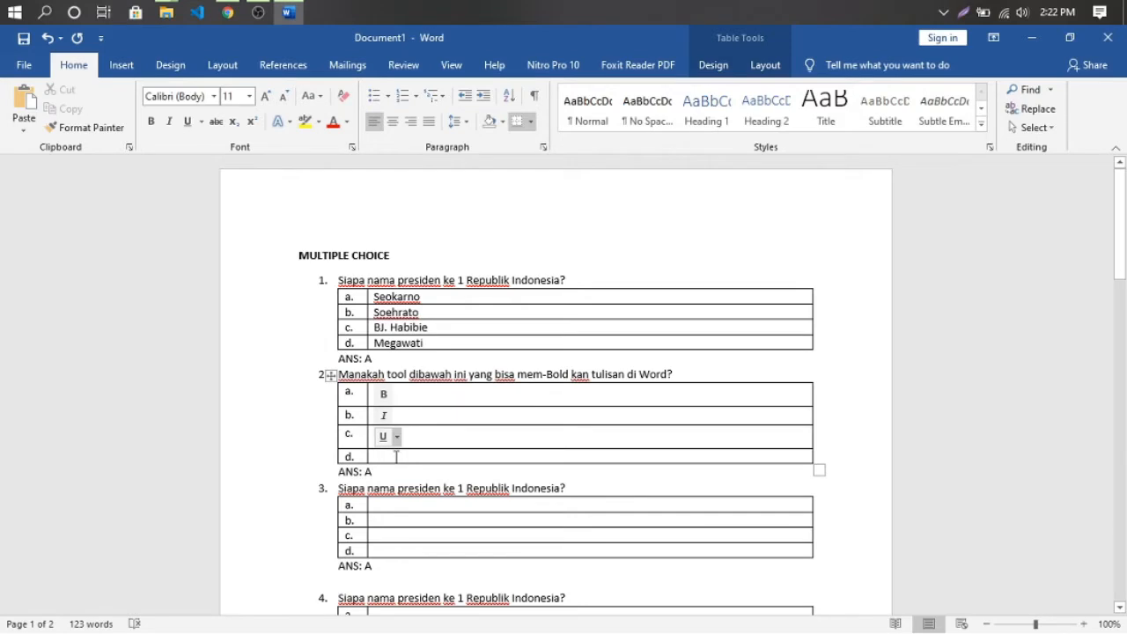
{"action": "key", "text": "ctrl+v"}
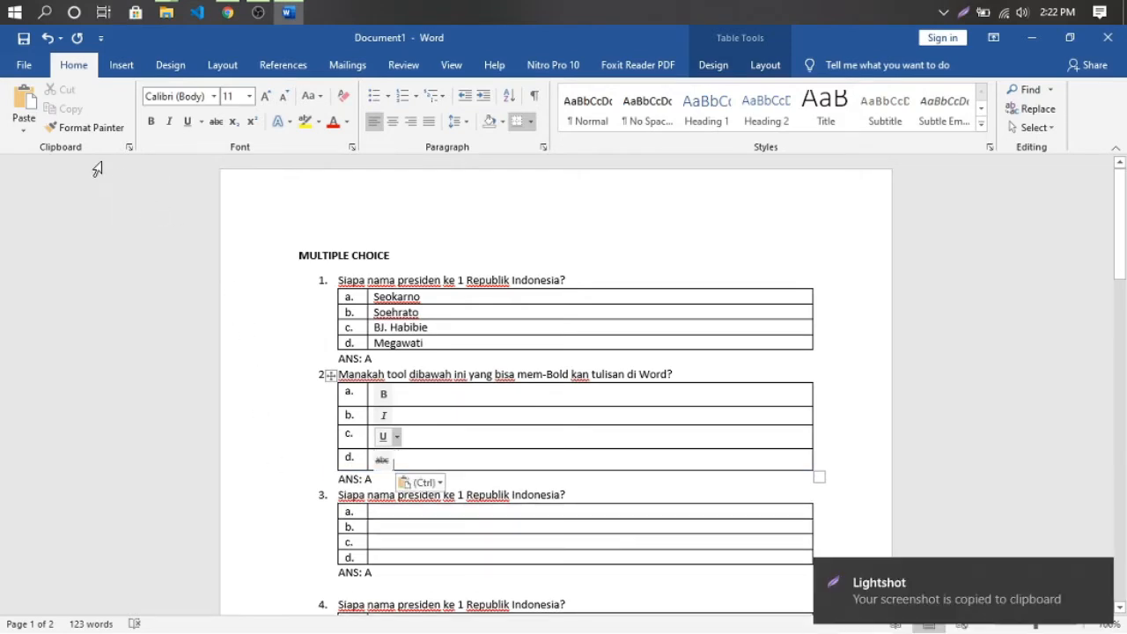
{"action": "left_click", "coordinate": [535, 209]}
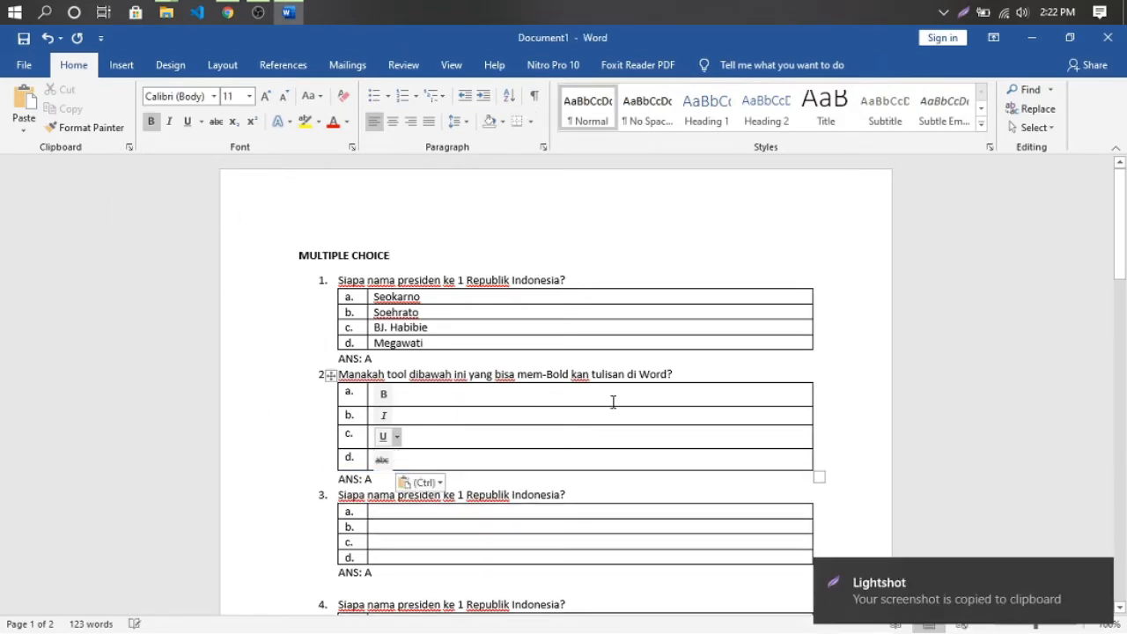
{"action": "left_click", "coordinate": [554, 395]}
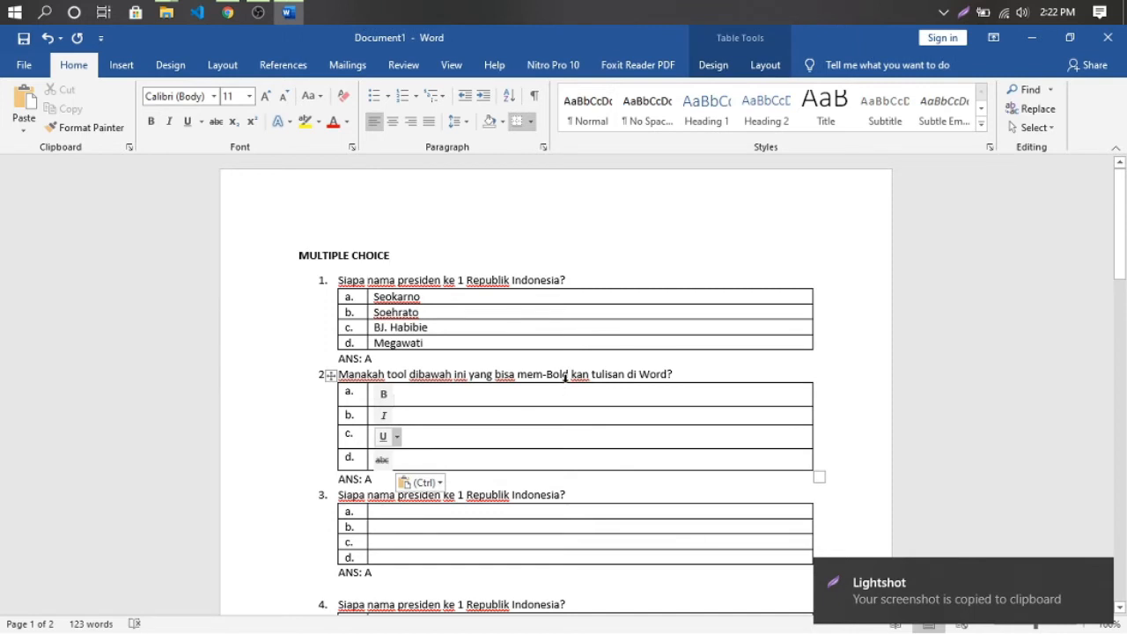
{"action": "left_click", "coordinate": [448, 374]}
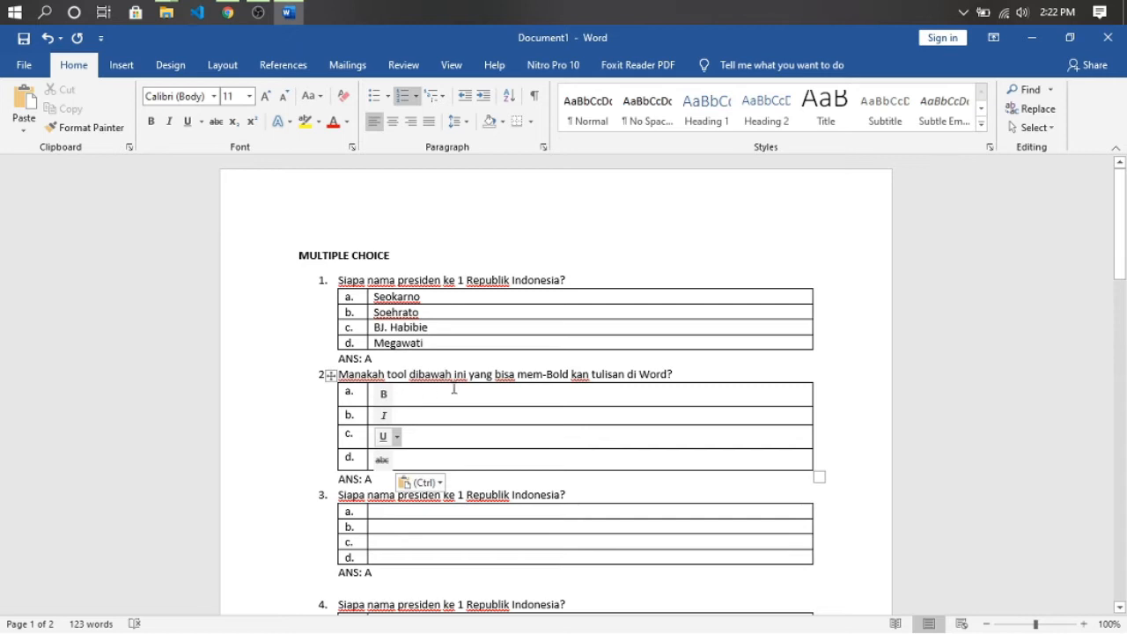
Switch to the Arabic exam page in Chrome, capture the text of its first question with Lightshot and copy it to the clipboard.
{"action": "scroll", "coordinate": [487, 380], "scroll_direction": "down", "scroll_amount": 2}
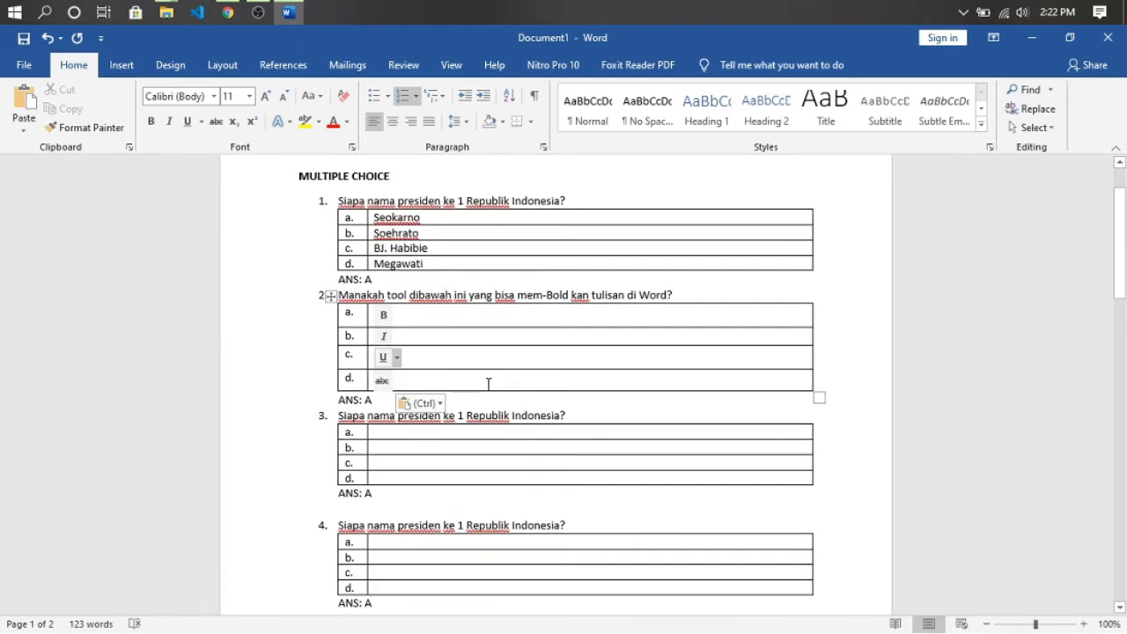
{"action": "scroll", "coordinate": [488, 384], "scroll_direction": "down", "scroll_amount": 1}
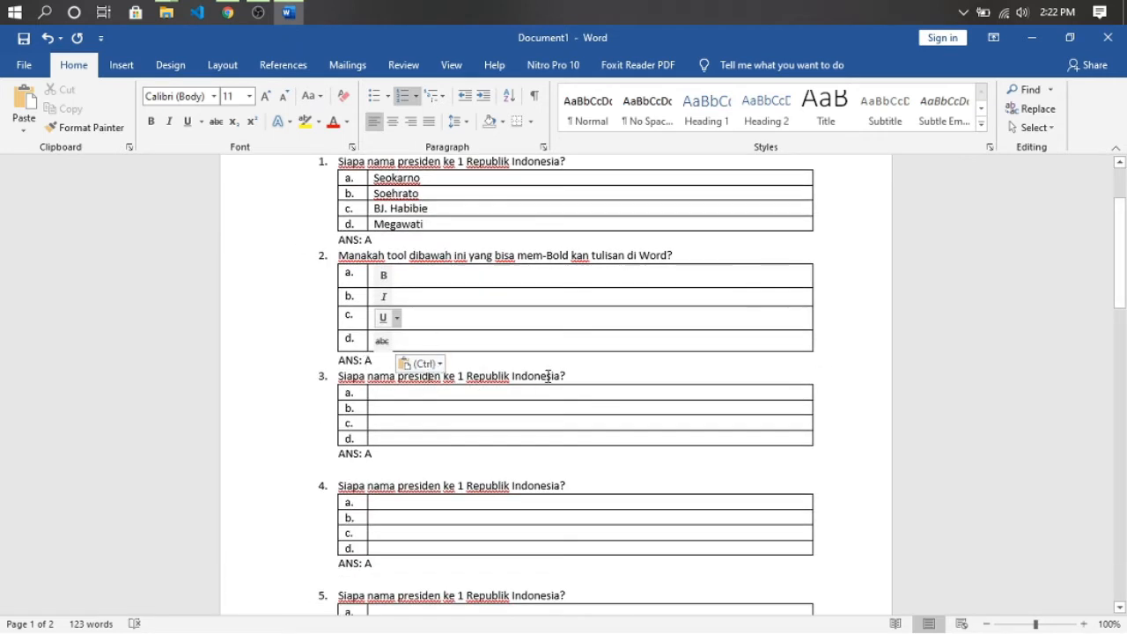
{"action": "left_click_drag", "start_coordinate": [340, 376], "coordinate": [558, 377]}
{"action": "left_click", "coordinate": [238, 6]}
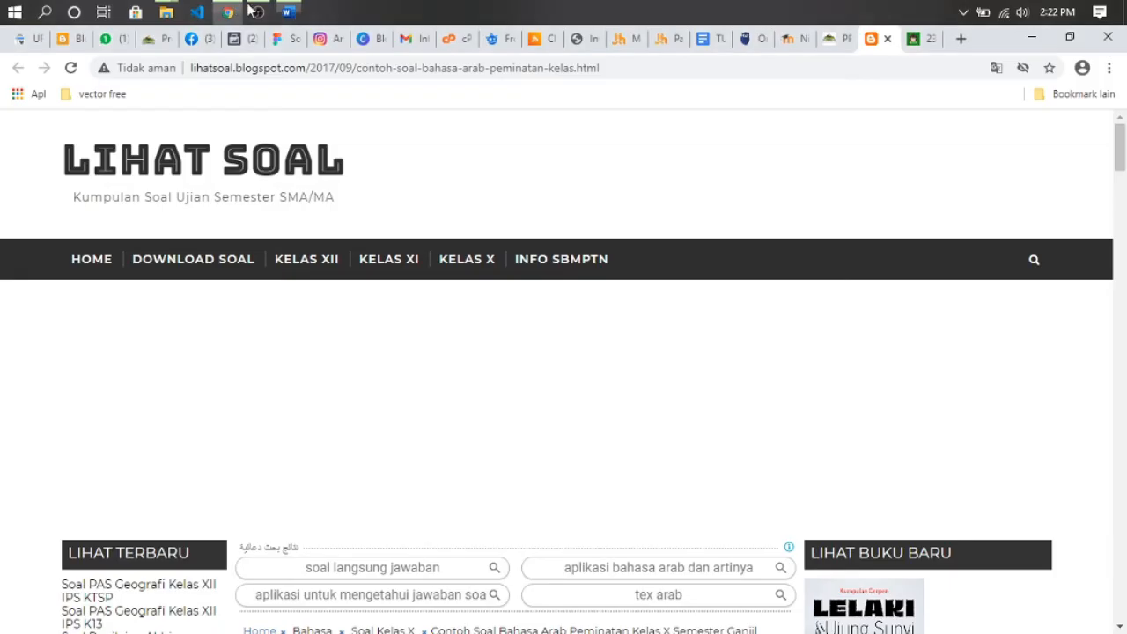
{"action": "scroll", "coordinate": [785, 135], "scroll_direction": "down", "scroll_amount": 5}
{"action": "scroll", "coordinate": [786, 144], "scroll_direction": "down", "scroll_amount": 1}
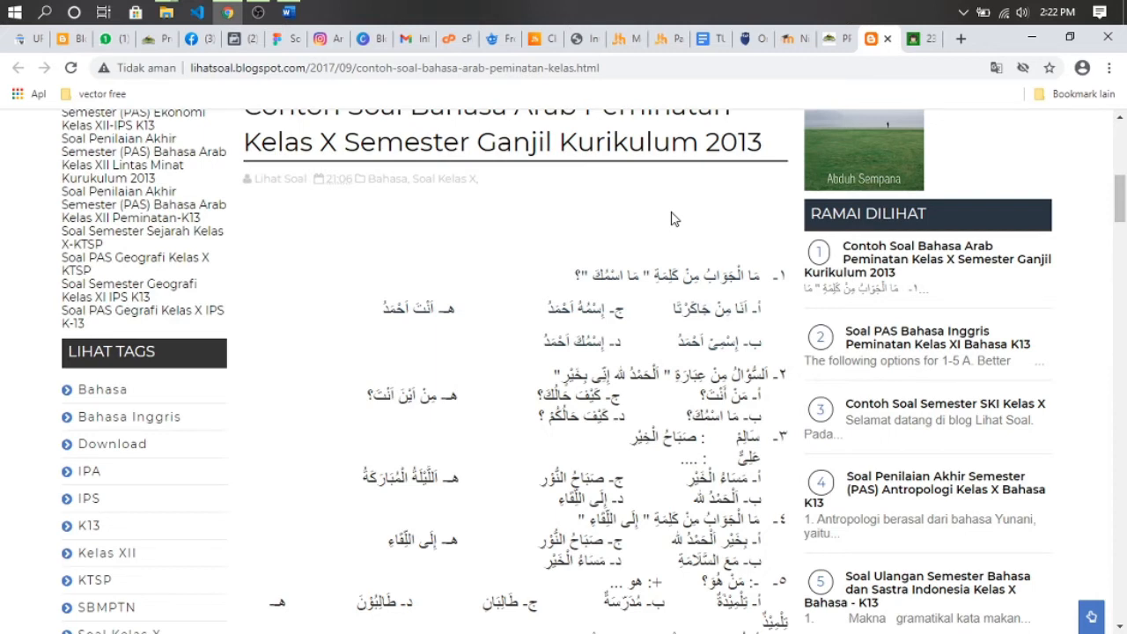
{"action": "key", "text": "Print"}
{"action": "left_click_drag", "start_coordinate": [551, 256], "coordinate": [765, 291]}
{"action": "left_click", "coordinate": [701, 306]}
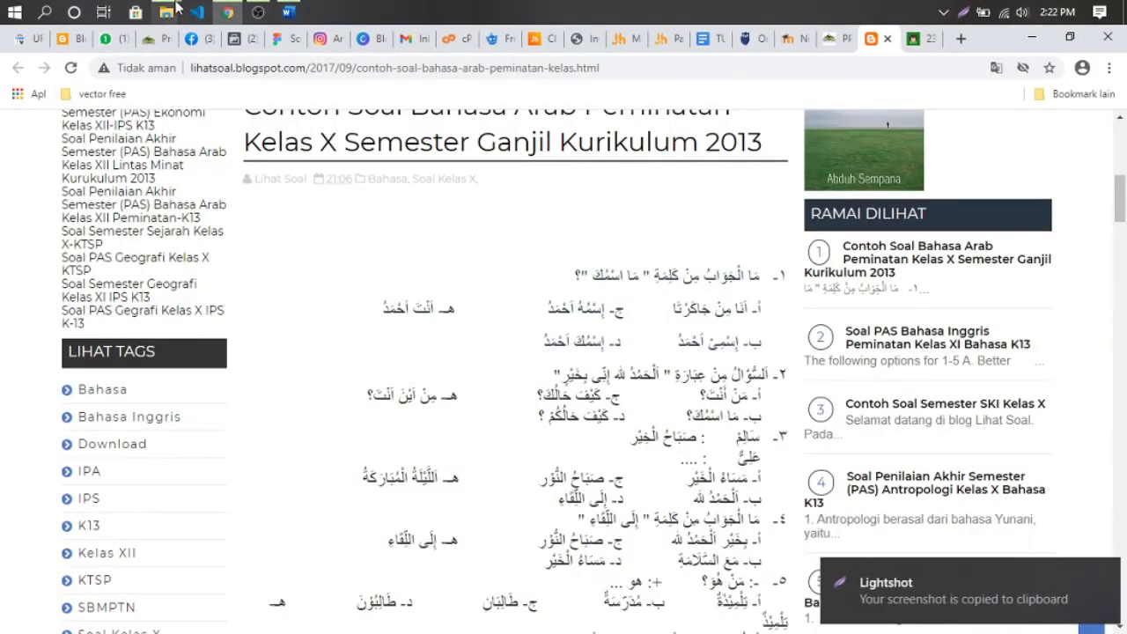
Back in Word, replace question 3's text with the copied Arabic image and add the line "Manakah jawaban yang benar?" below it.
{"action": "left_click", "coordinate": [229, 9]}
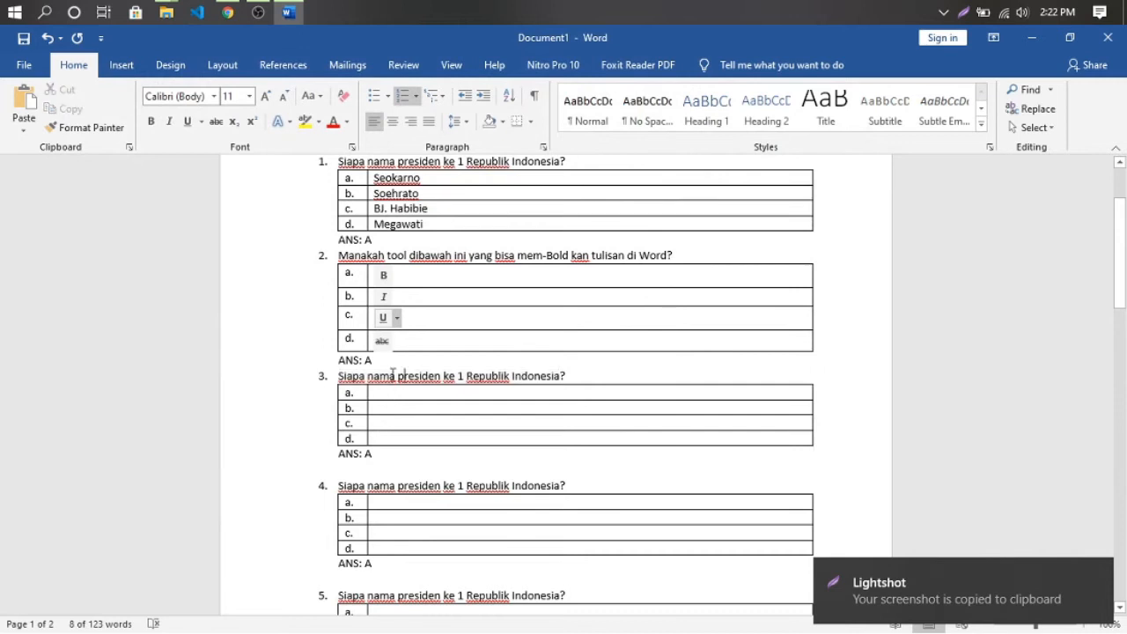
{"action": "left_click_drag", "start_coordinate": [340, 375], "coordinate": [563, 376]}
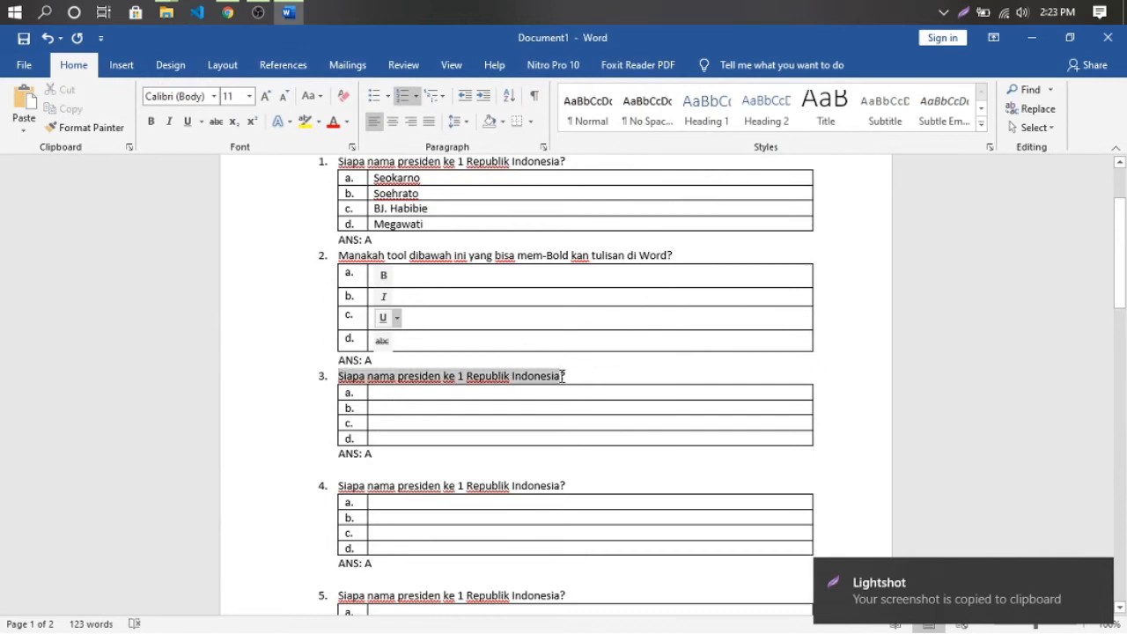
{"action": "key", "text": "ctrl+v"}
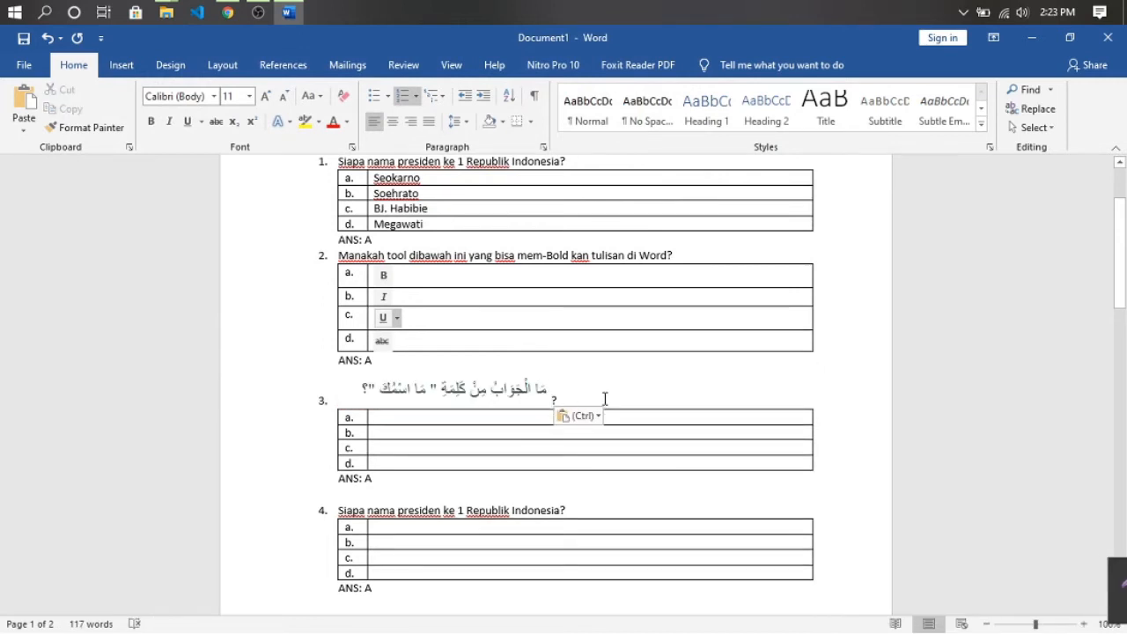
{"action": "key", "text": "BackSpace"}
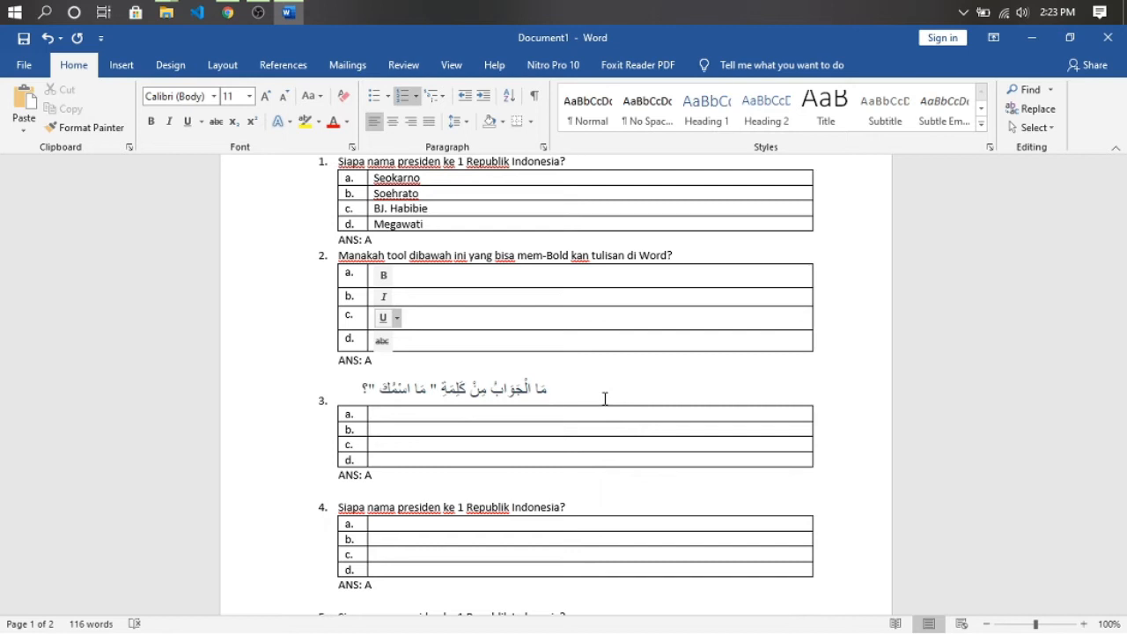
{"action": "key", "text": "Return"}
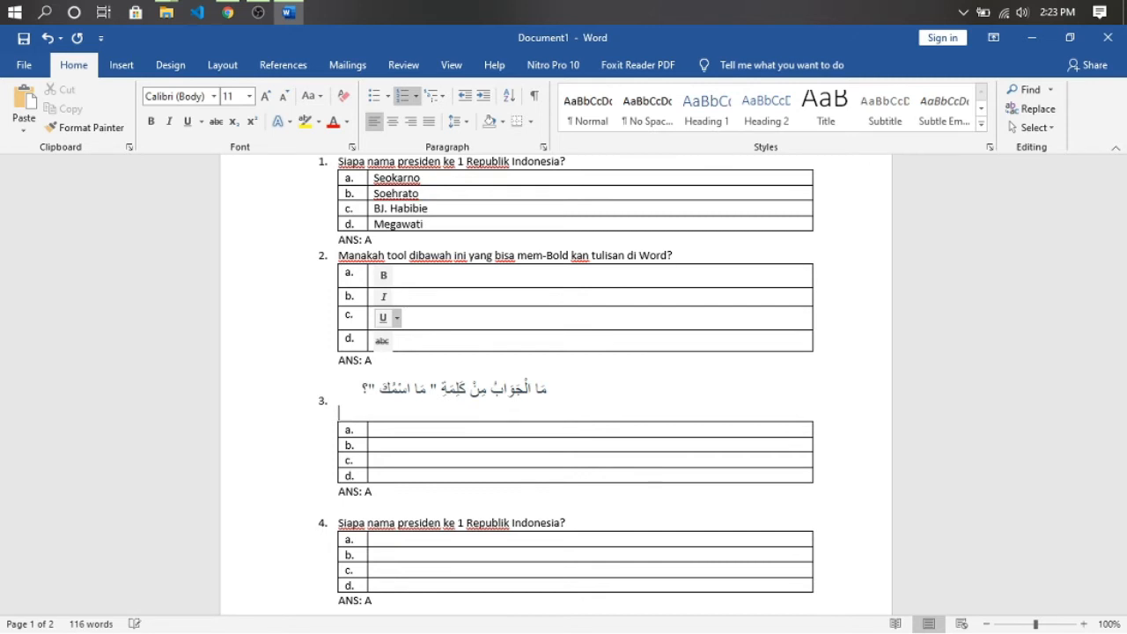
{"action": "type", "text": "h jawaban yang benar?"}
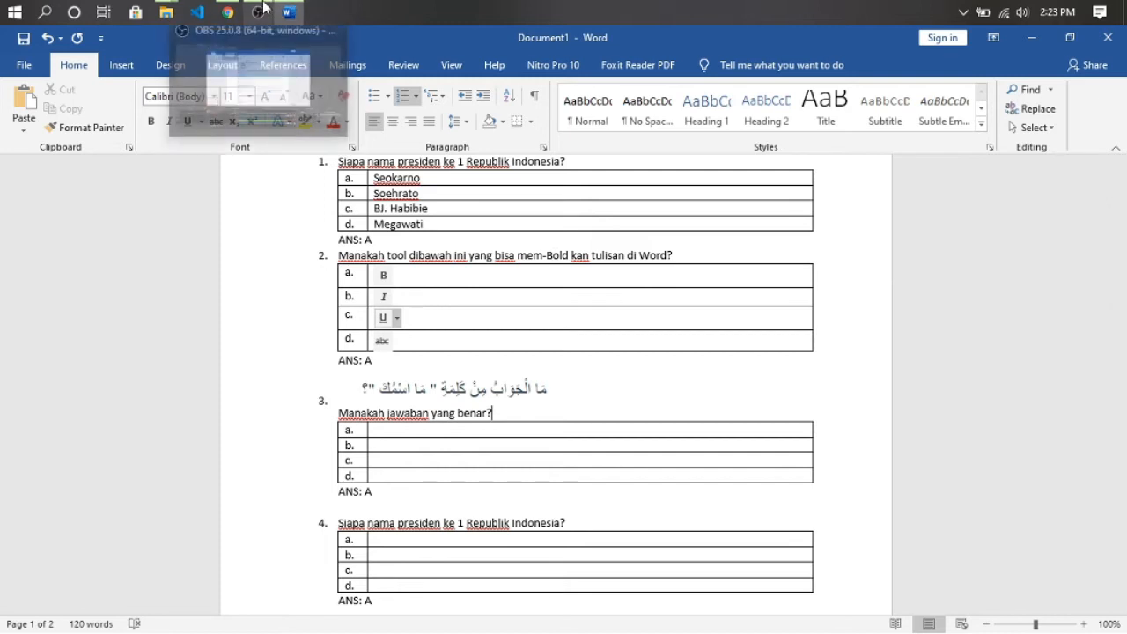
Capture the first answer option of the first Arabic question in Chrome with Lightshot and copy it to the clipboard.
{"action": "left_click", "coordinate": [230, 10]}
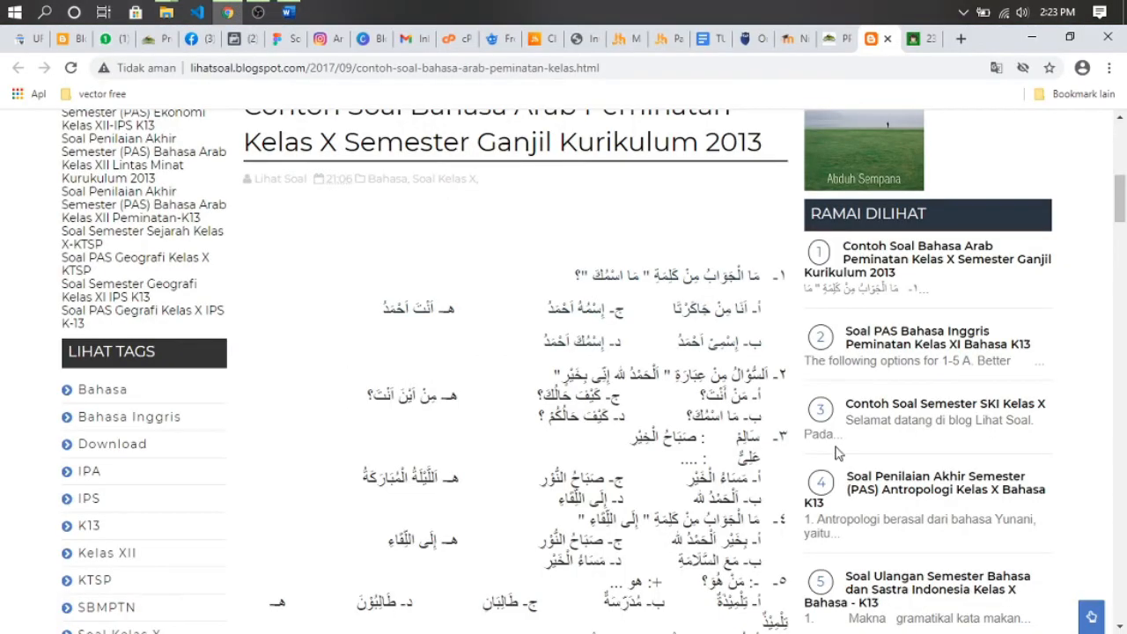
{"action": "key", "text": "Print"}
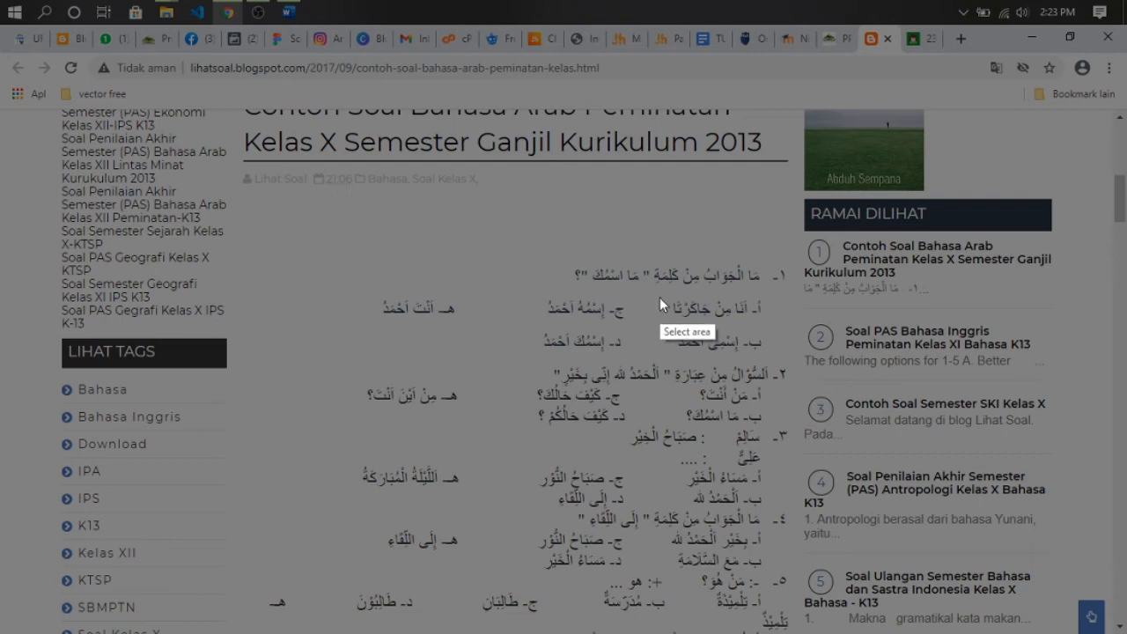
{"action": "left_click_drag", "start_coordinate": [662, 295], "coordinate": [754, 323]}
{"action": "left_click", "coordinate": [690, 343]}
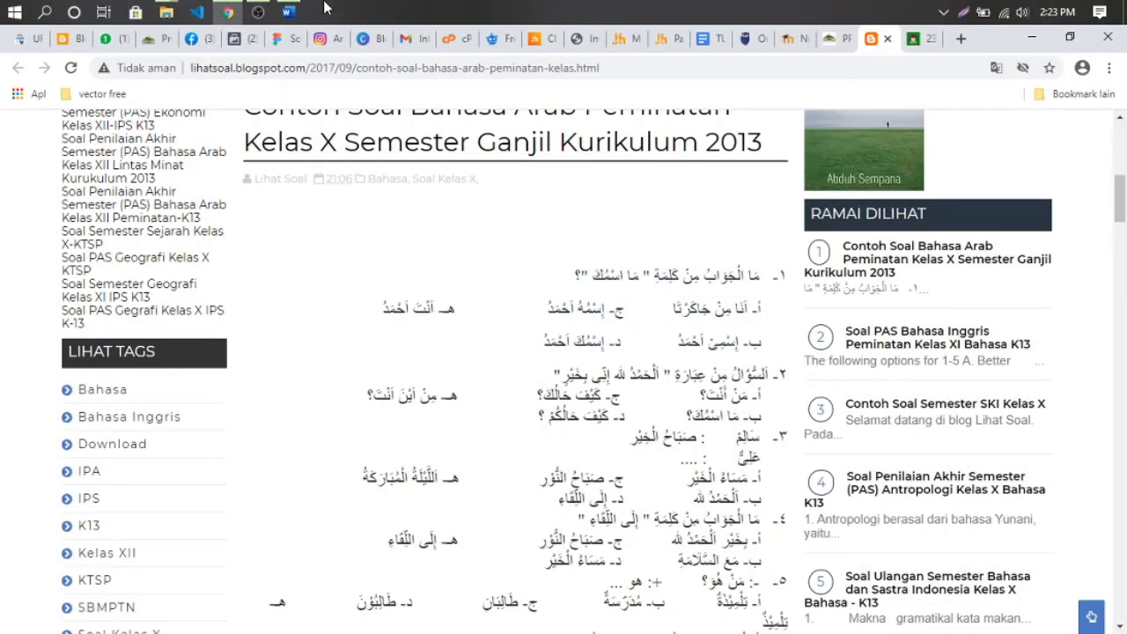
Return to Word and paste the copied Arabic answer image into options a, b, c and d of question 3.
{"action": "left_click", "coordinate": [258, 11]}
{"action": "left_click", "coordinate": [230, 10]}
{"action": "left_click", "coordinate": [230, 9]}
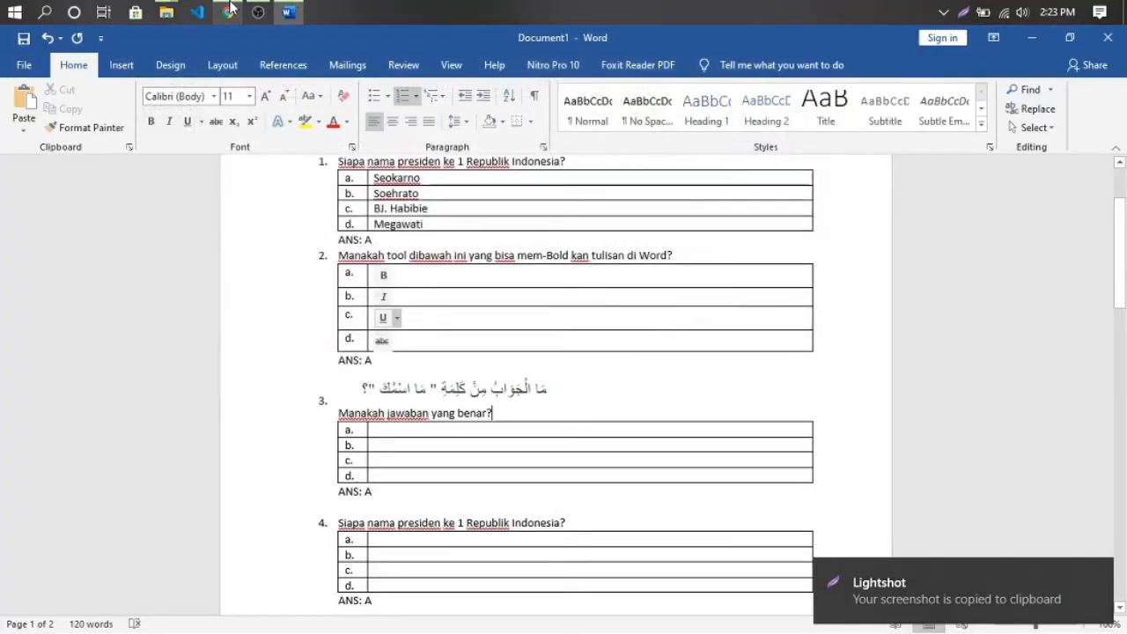
{"action": "left_click", "coordinate": [294, 8]}
{"action": "left_click", "coordinate": [295, 8]}
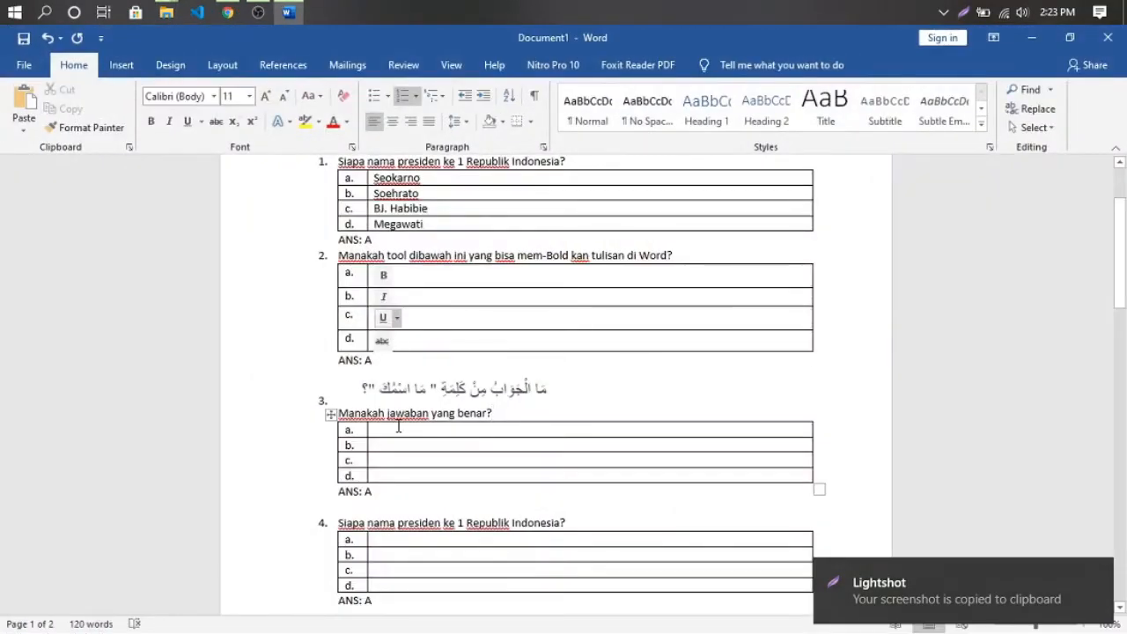
{"action": "left_click", "coordinate": [391, 429]}
{"action": "key", "text": "ctrl+v"}
{"action": "left_click", "coordinate": [393, 460]}
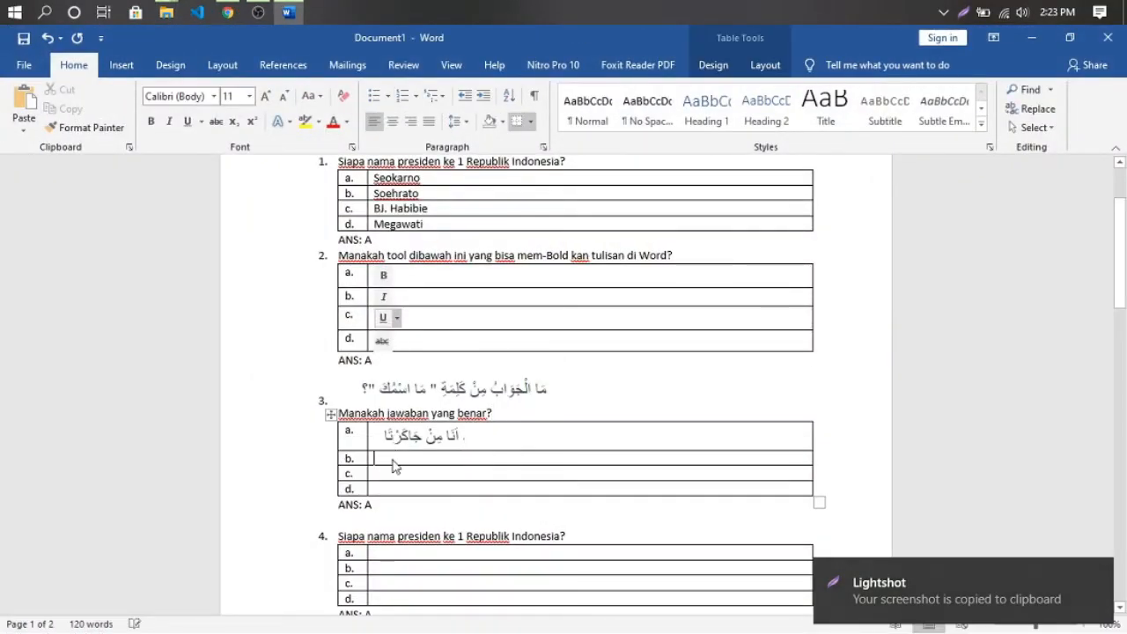
{"action": "key", "text": "ctrl+v"}
{"action": "left_click", "coordinate": [390, 489]}
{"action": "key", "text": "ctrl+v"}
{"action": "left_click", "coordinate": [386, 515]}
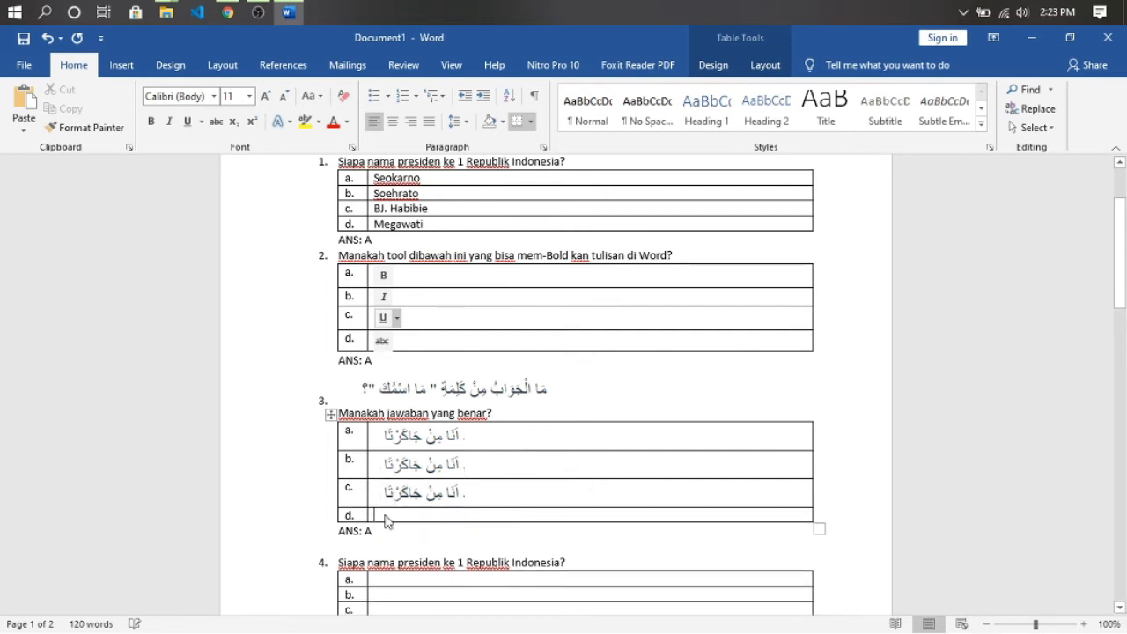
{"action": "key", "text": "ctrl+v"}
{"action": "scroll", "coordinate": [511, 459], "scroll_direction": "down", "scroll_amount": 1}
{"action": "scroll", "coordinate": [395, 350], "scroll_direction": "up", "scroll_amount": 3}
{"action": "scroll", "coordinate": [409, 374], "scroll_direction": "down", "scroll_amount": 2}
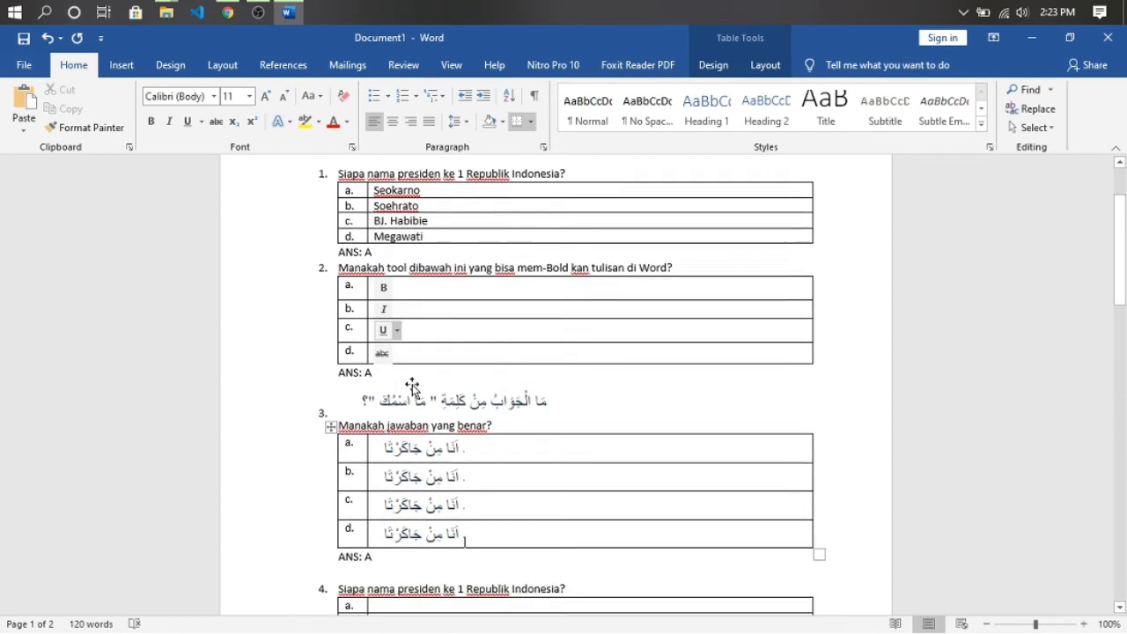
Change the answer key of question 2 to C and that of question 3 to D.
{"action": "left_click", "coordinate": [442, 360]}
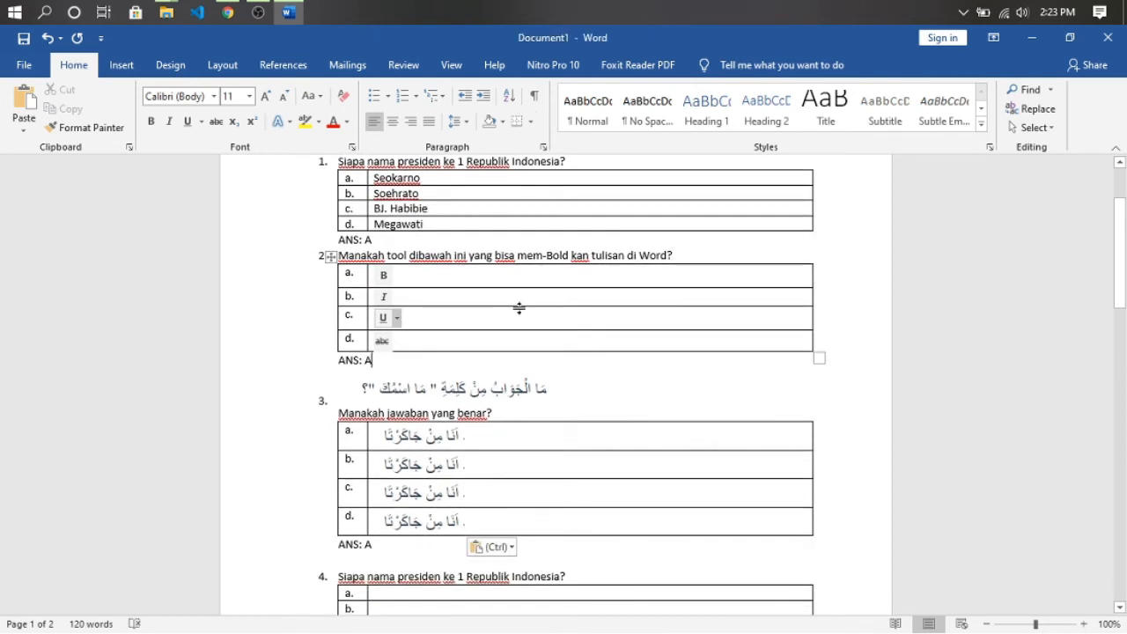
{"action": "key", "text": "BackSpace"}
{"action": "type", "text": "c"}
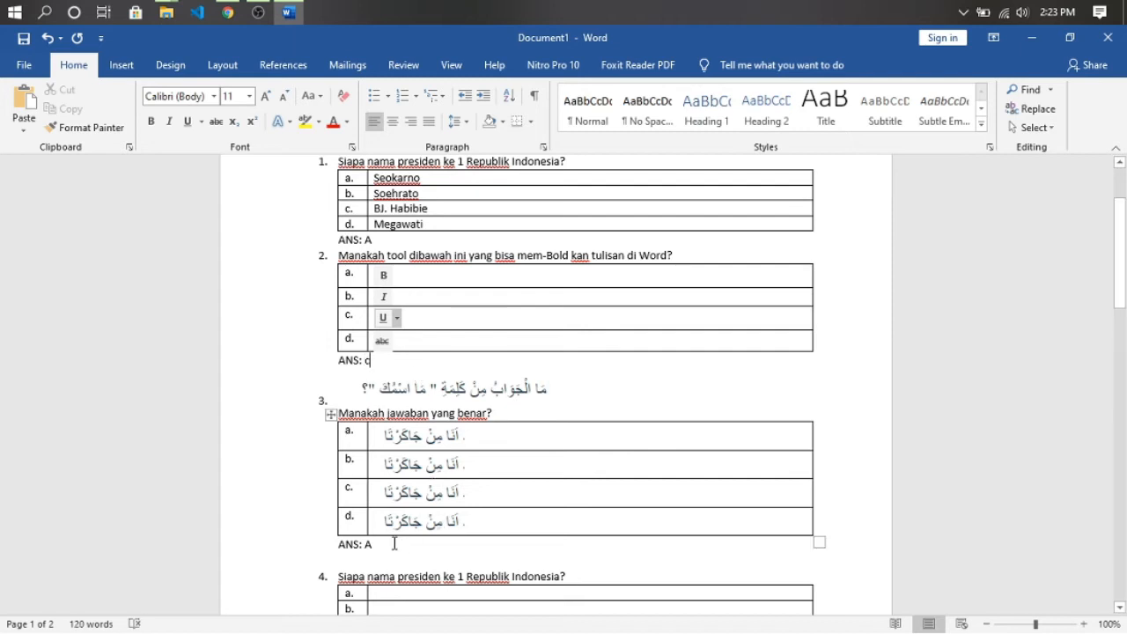
{"action": "key", "text": "BackSpace"}
{"action": "key", "text": "BackSpace"}
{"action": "scroll", "coordinate": [549, 318], "scroll_direction": "up", "scroll_amount": 2}
{"action": "scroll", "coordinate": [546, 326], "scroll_direction": "down", "scroll_amount": 5}
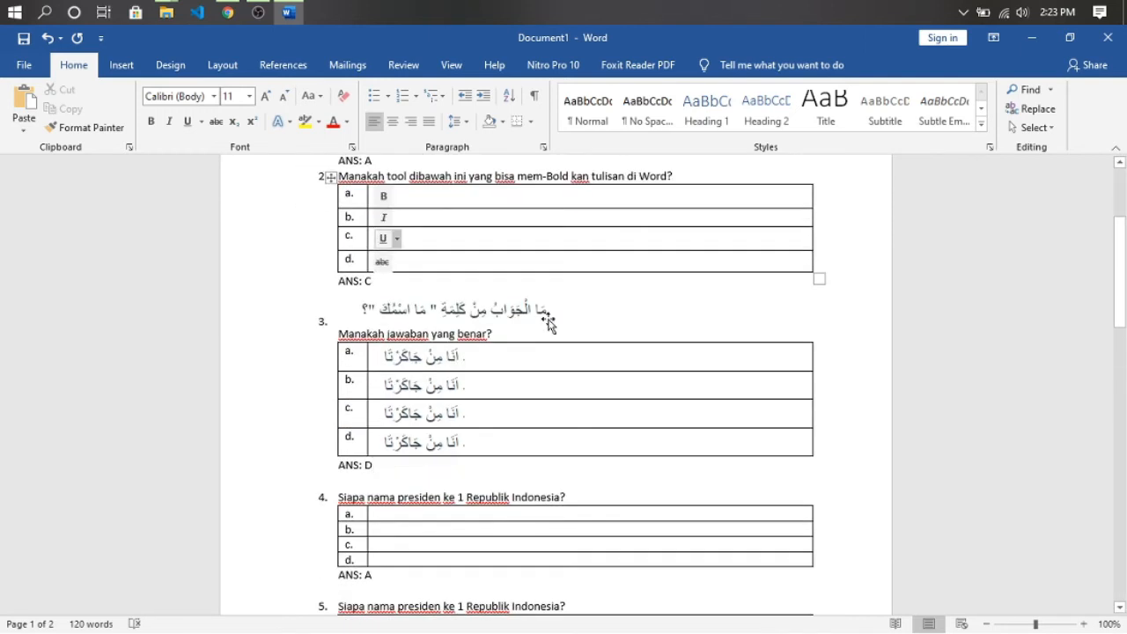
Switch to the mathematics question page in Chrome and copy the text of question 3, starting "Jika x rupiah dibagi merata".
{"action": "scroll", "coordinate": [436, 268], "scroll_direction": "up", "scroll_amount": 1}
{"action": "scroll", "coordinate": [435, 269], "scroll_direction": "up", "scroll_amount": 1}
{"action": "scroll", "coordinate": [489, 381], "scroll_direction": "down", "scroll_amount": 2}
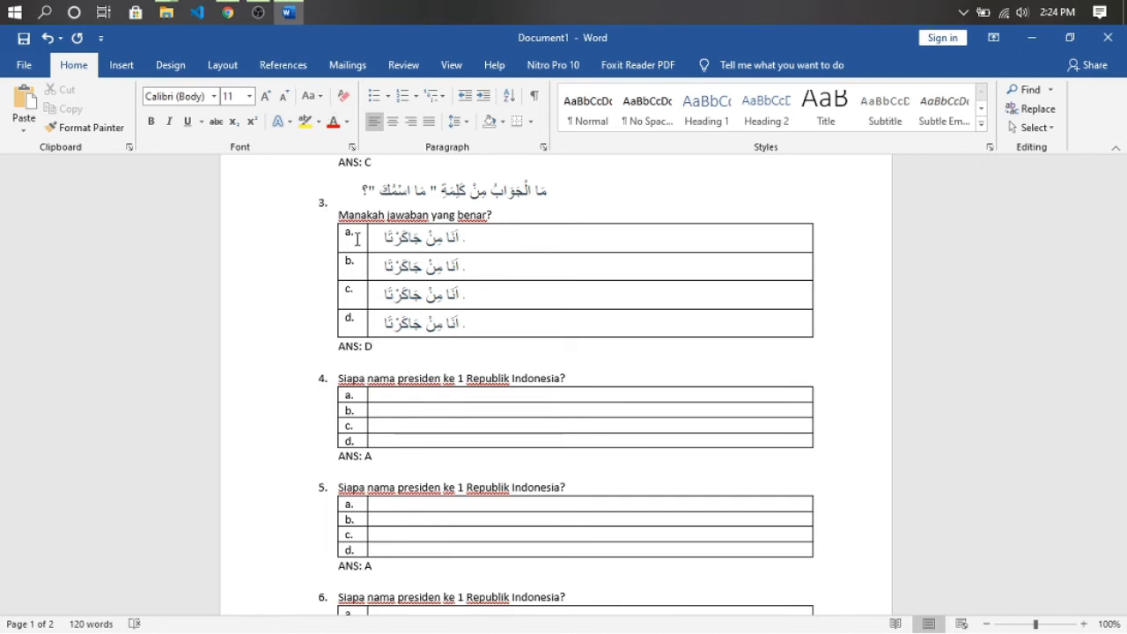
{"action": "left_click", "coordinate": [227, 13]}
{"action": "left_click", "coordinate": [918, 38]}
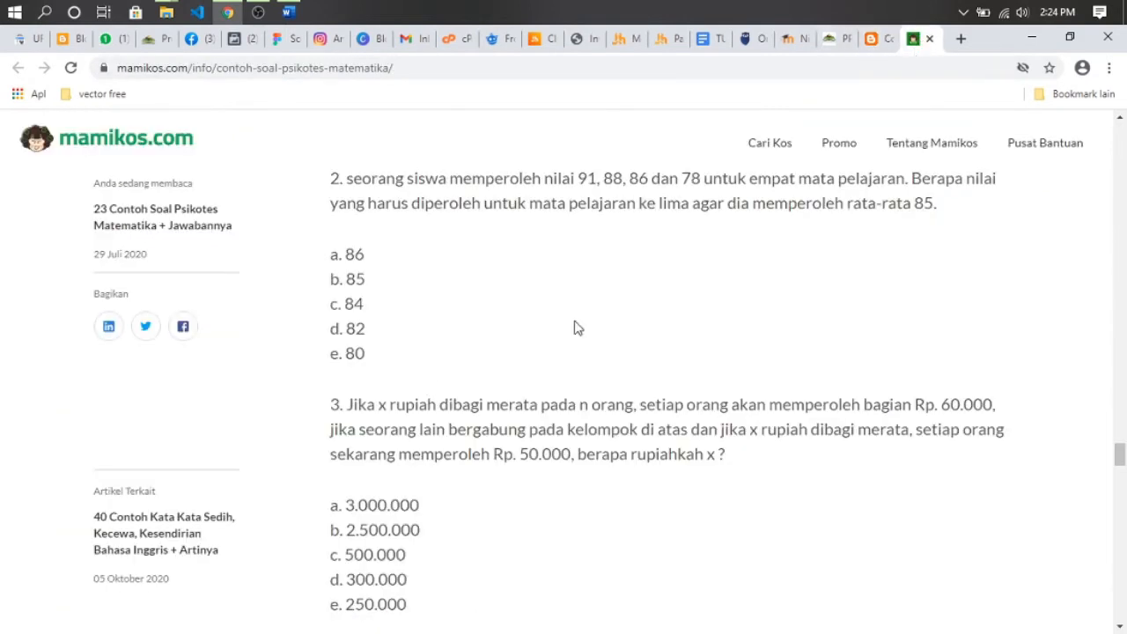
{"action": "scroll", "coordinate": [420, 389], "scroll_direction": "down", "scroll_amount": 2}
{"action": "left_click_drag", "start_coordinate": [347, 240], "coordinate": [742, 303]}
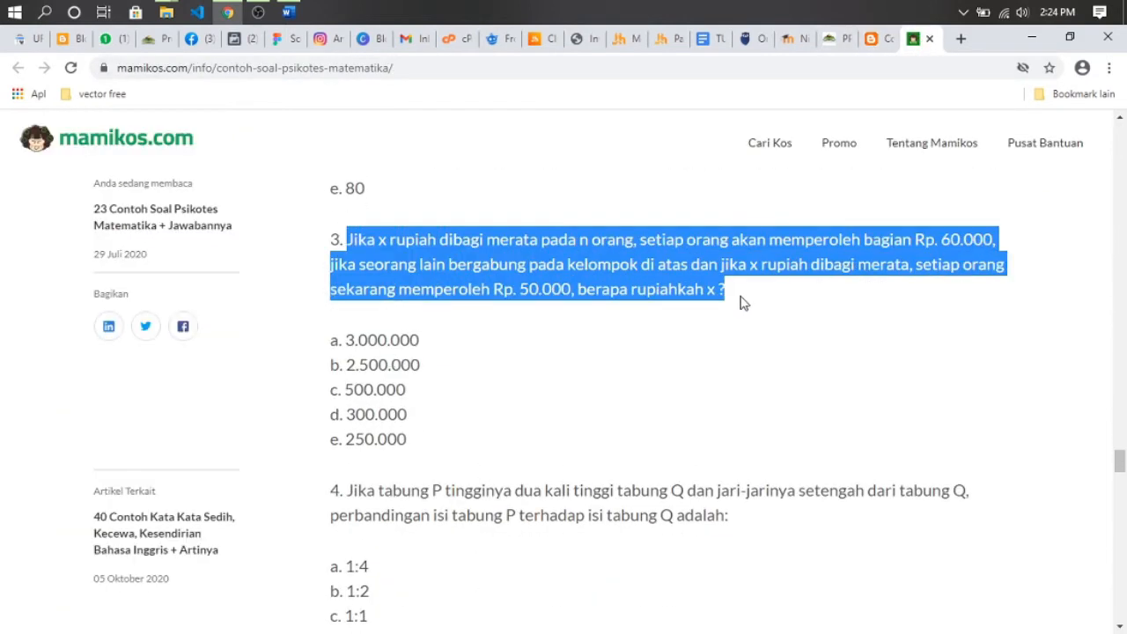
Return to Word and replace question 4's text with the copied question, using Merge Formatting.
{"action": "left_click", "coordinate": [288, 12]}
{"action": "left_click_drag", "start_coordinate": [337, 378], "coordinate": [546, 382]}
{"action": "key", "text": "ctrl+v"}
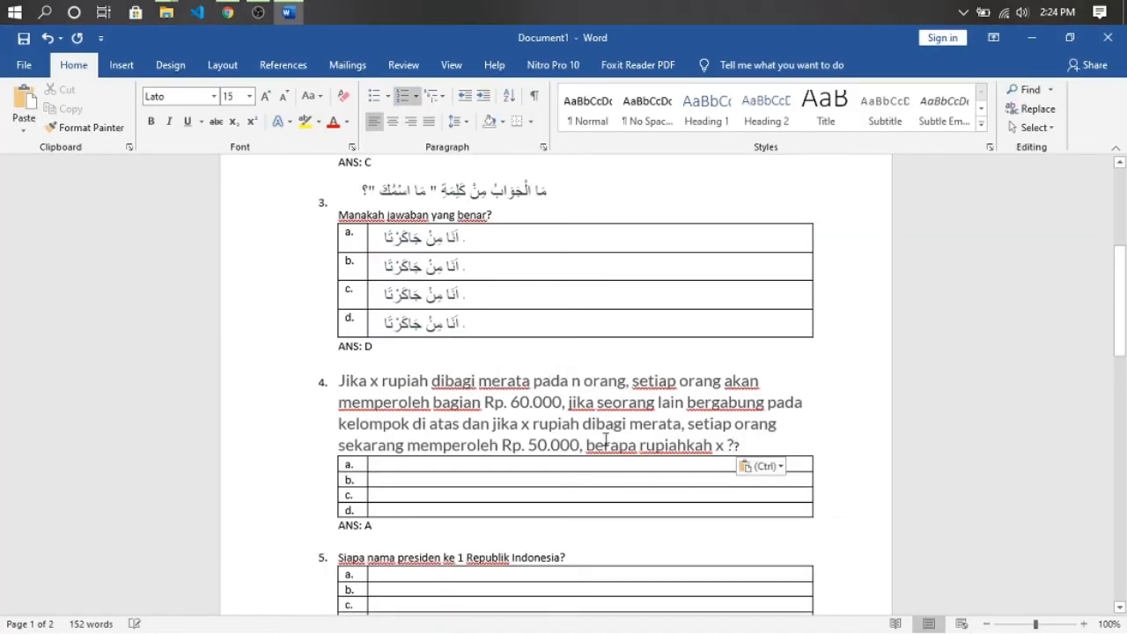
{"action": "left_click", "coordinate": [762, 465]}
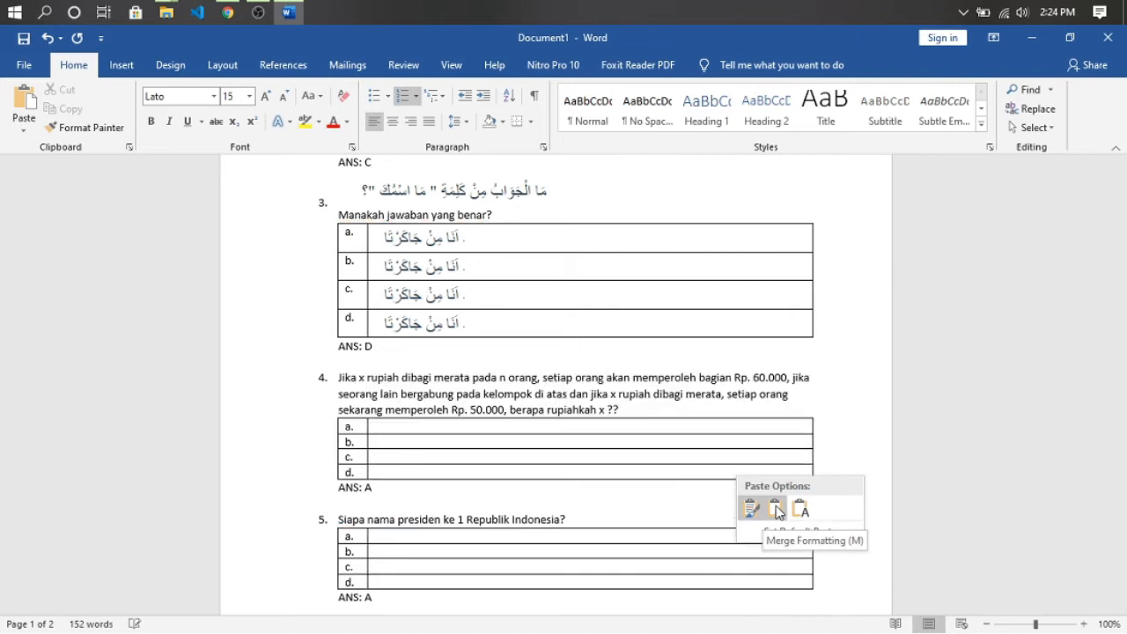
{"action": "left_click", "coordinate": [776, 509]}
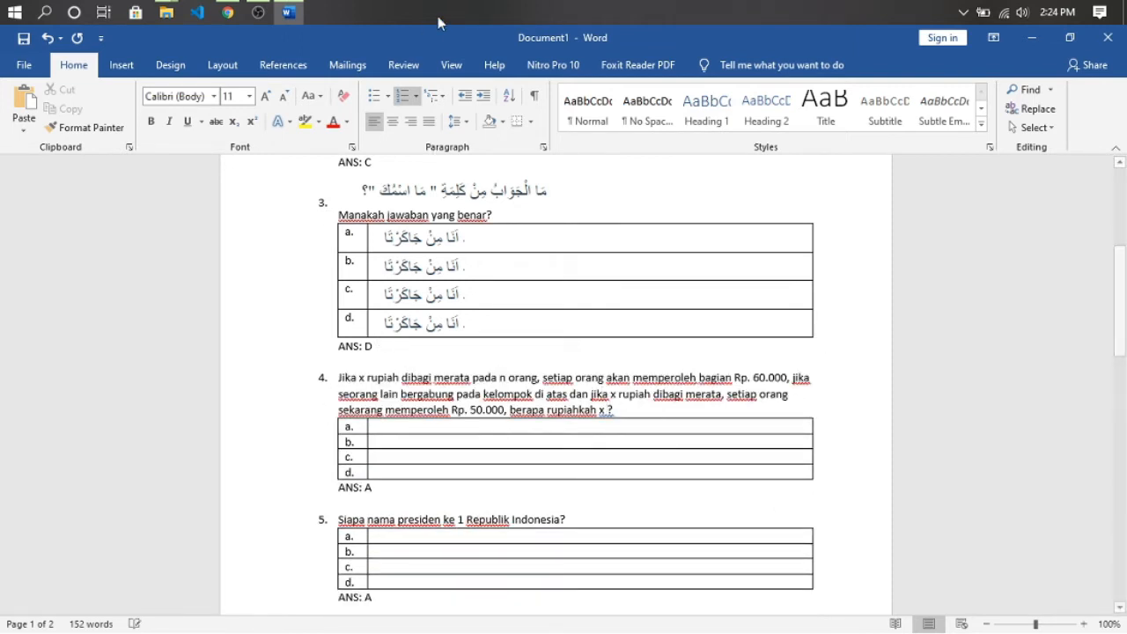
Copy the answer 3.000.000 from the Chrome page and paste it into Word as question 4's option a without its web formatting.
{"action": "left_click", "coordinate": [228, 12]}
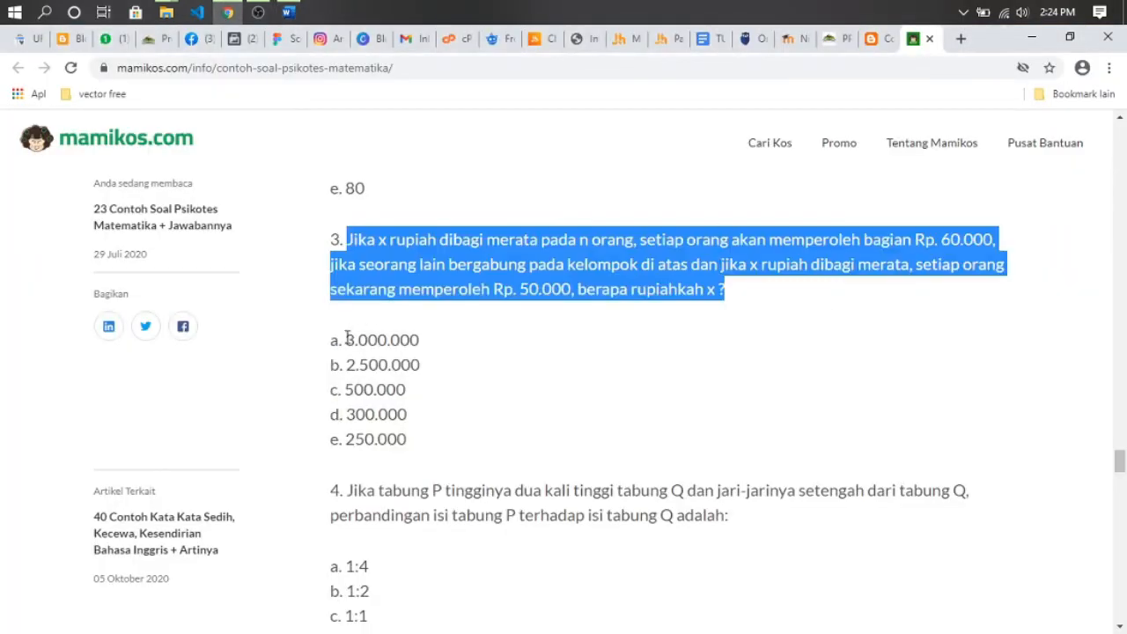
{"action": "left_click_drag", "start_coordinate": [345, 339], "coordinate": [427, 344]}
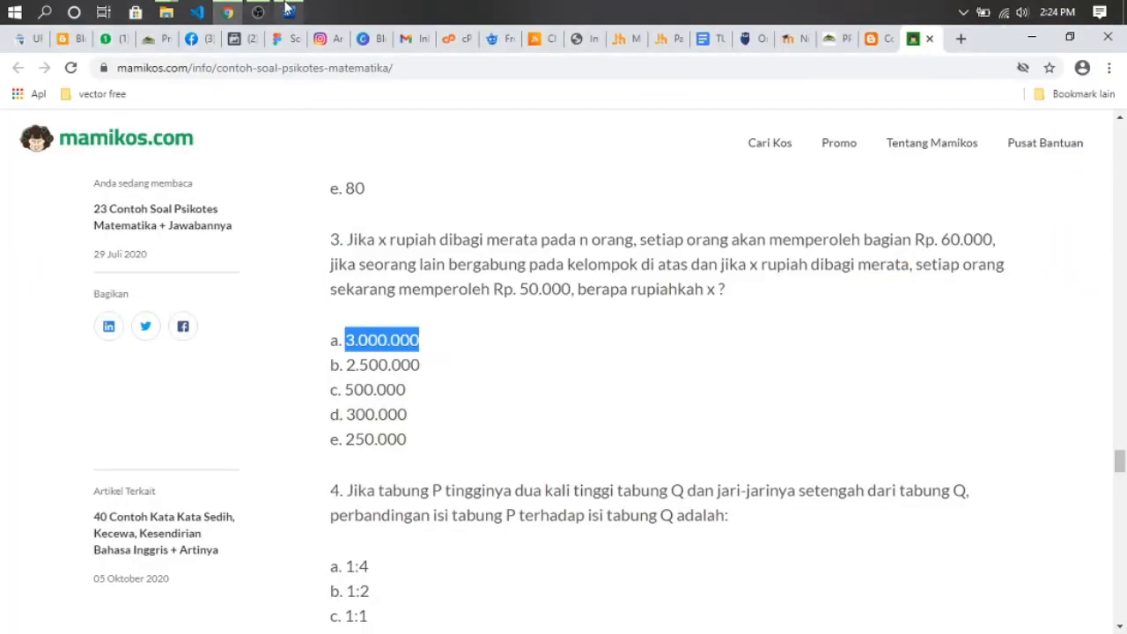
{"action": "left_click", "coordinate": [287, 11]}
{"action": "left_click", "coordinate": [398, 427]}
{"action": "key", "text": "ctrl+v"}
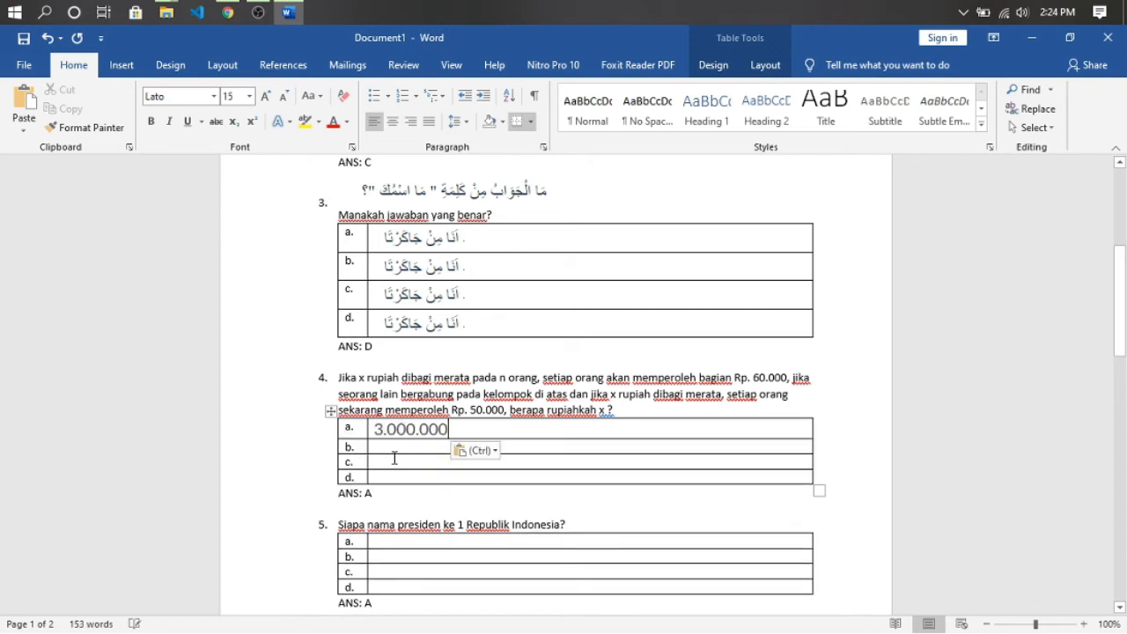
{"action": "left_click", "coordinate": [489, 450]}
{"action": "left_click", "coordinate": [514, 496]}
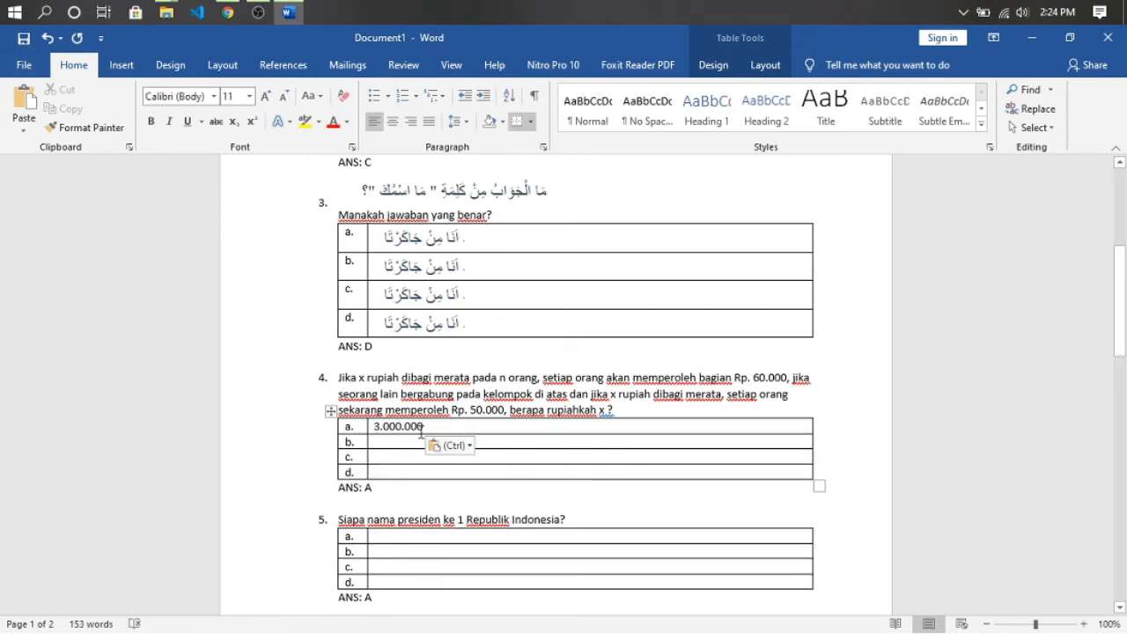
Fill question 4's options b, c and d with 500, 900 and 190.
{"action": "left_click_drag", "start_coordinate": [426, 427], "coordinate": [376, 427]}
{"action": "key", "text": "ctrl+c"}
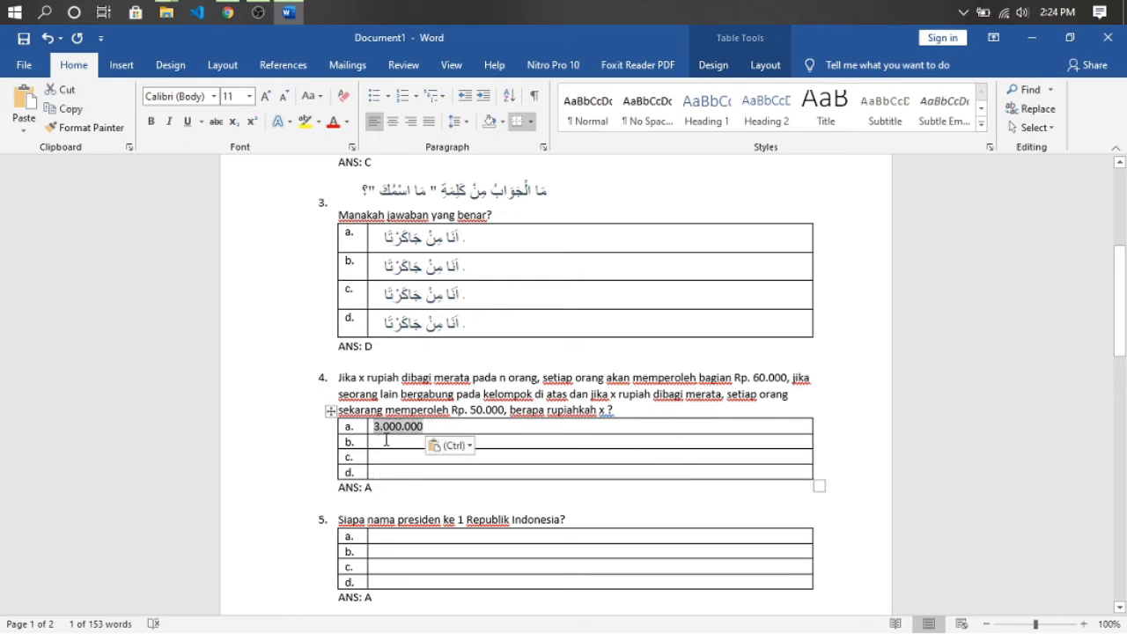
{"action": "left_click", "coordinate": [387, 442]}
{"action": "type", "text": "500"}
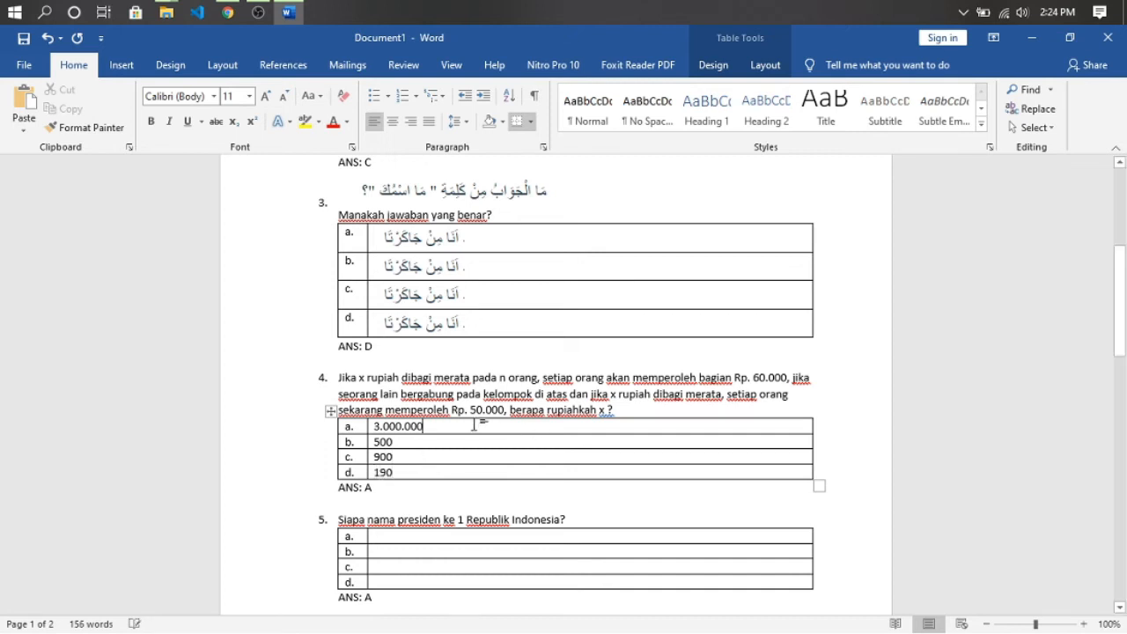
{"action": "scroll", "coordinate": [474, 425], "scroll_direction": "down", "scroll_amount": 1}
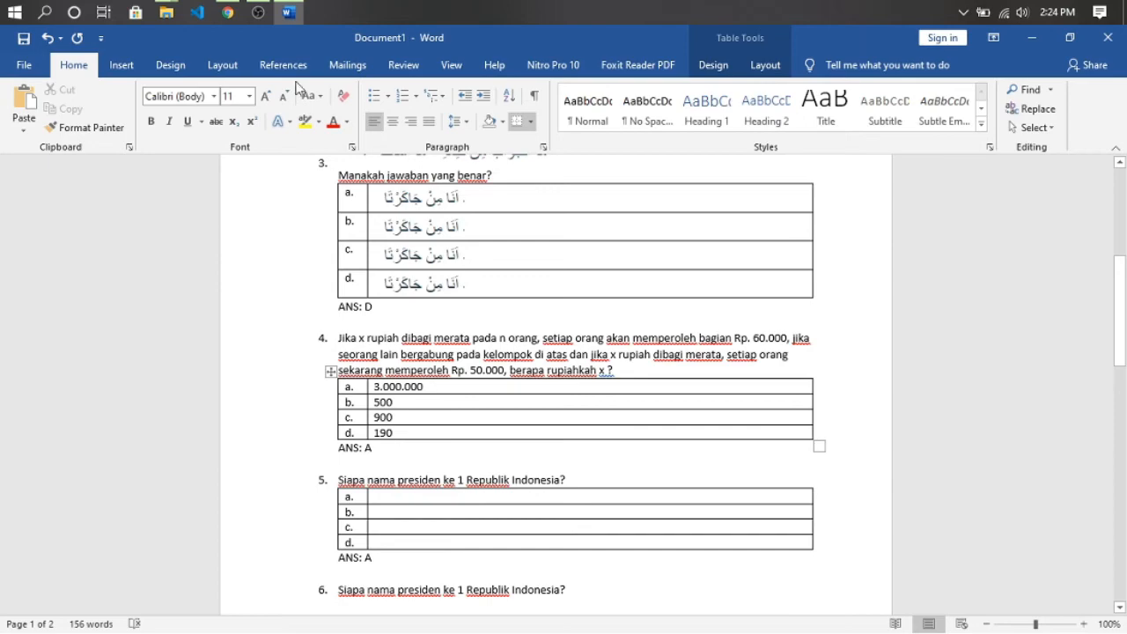
Look through the mathematics article in Chrome for further sample questions, including the Soal Nomor Logika and Tes Logika Aritmatika sections.
{"action": "left_click", "coordinate": [228, 12]}
{"action": "scroll", "coordinate": [482, 514], "scroll_direction": "down", "scroll_amount": 4}
{"action": "scroll", "coordinate": [483, 514], "scroll_direction": "down", "scroll_amount": 8}
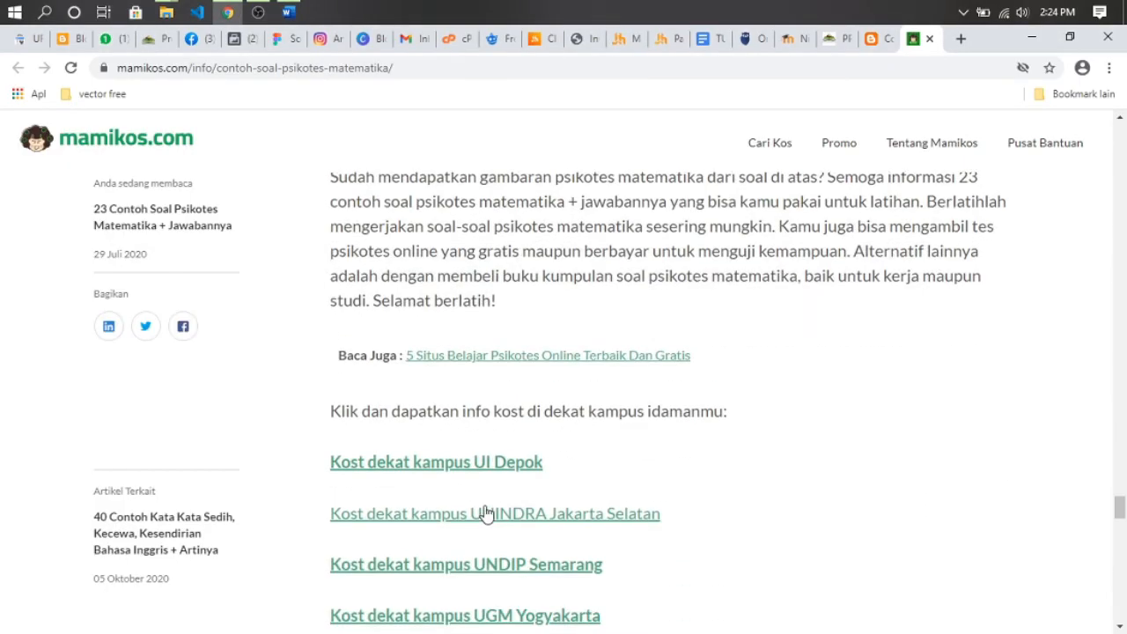
{"action": "scroll", "coordinate": [483, 510], "scroll_direction": "up", "scroll_amount": 20}
{"action": "scroll", "coordinate": [483, 503], "scroll_direction": "down", "scroll_amount": 2}
{"action": "scroll", "coordinate": [483, 506], "scroll_direction": "up", "scroll_amount": 5}
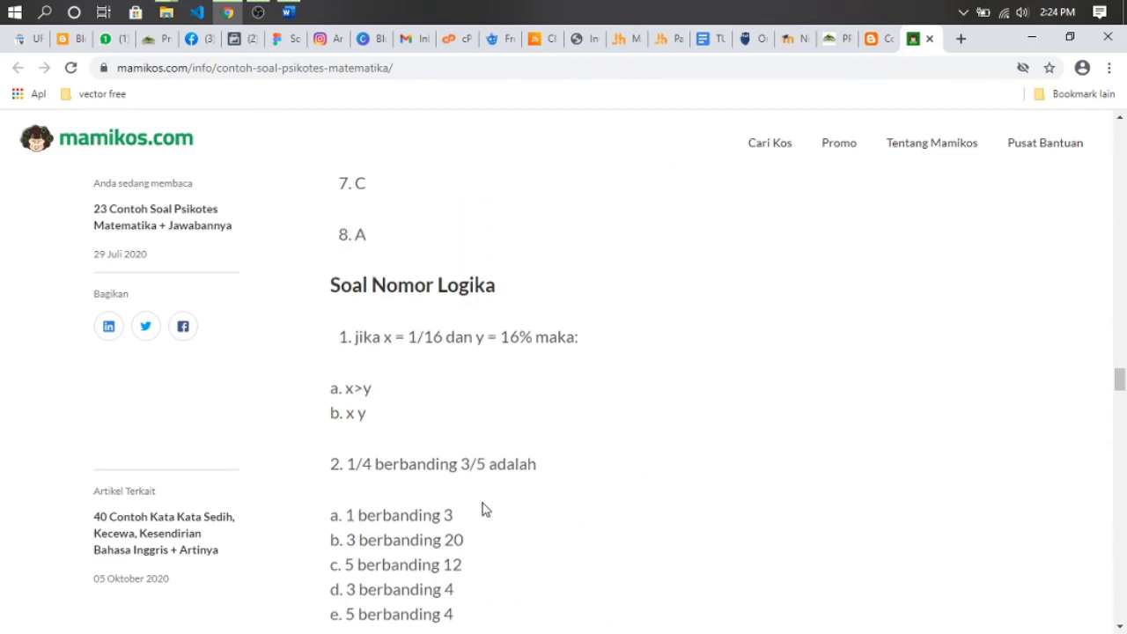
{"action": "scroll", "coordinate": [482, 510], "scroll_direction": "up", "scroll_amount": 11}
{"action": "scroll", "coordinate": [482, 510], "scroll_direction": "up", "scroll_amount": 16}
{"action": "scroll", "coordinate": [482, 510], "scroll_direction": "up", "scroll_amount": 13}
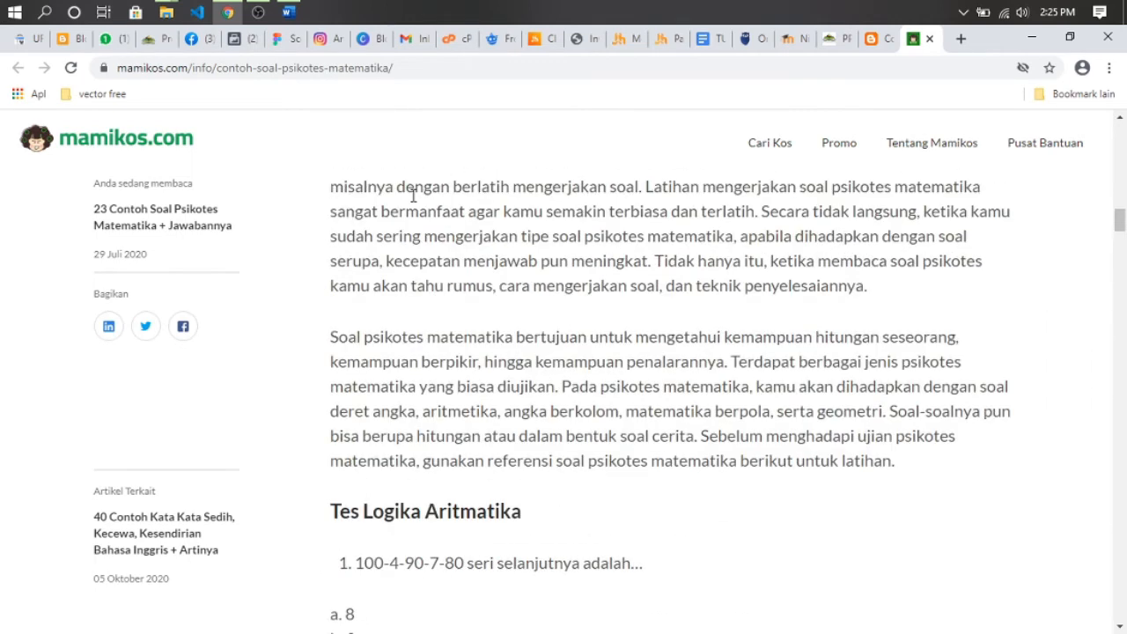
Go back to Word, check the finished questions and delete the unused placeholder question content below question 4.
{"action": "left_click", "coordinate": [290, 10]}
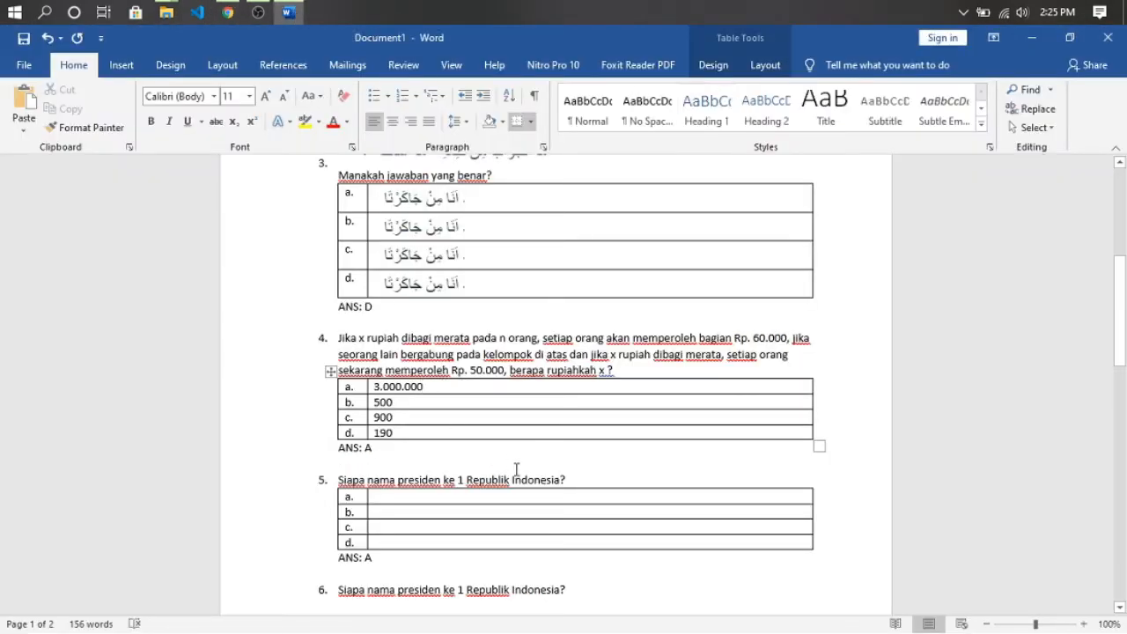
{"action": "scroll", "coordinate": [517, 469], "scroll_direction": "up", "scroll_amount": 3}
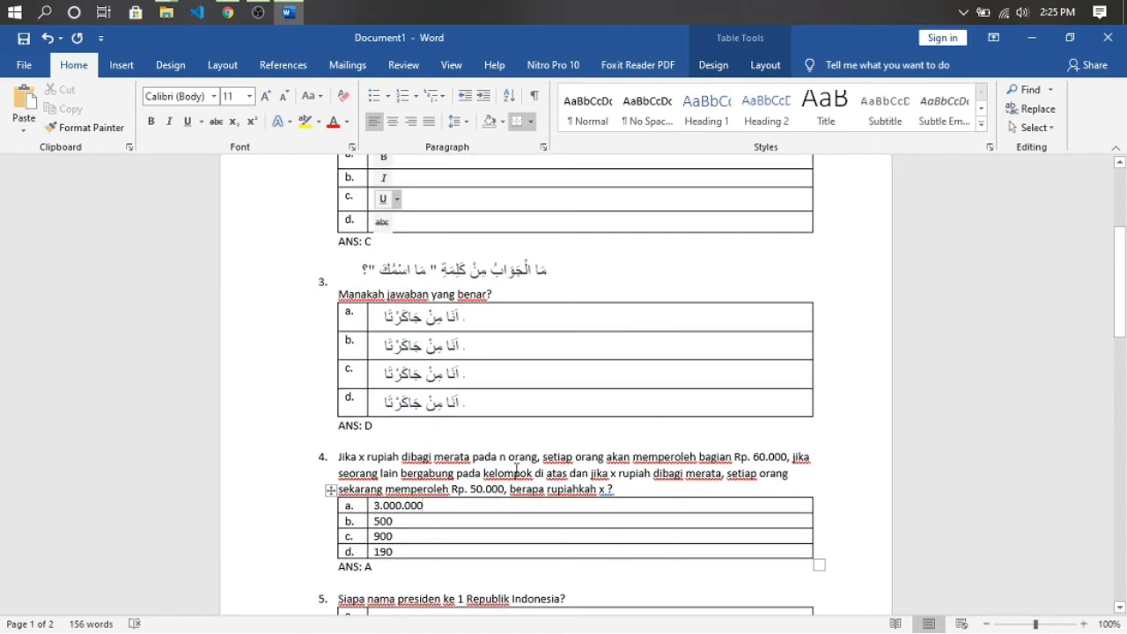
{"action": "scroll", "coordinate": [516, 468], "scroll_direction": "up", "scroll_amount": 3}
{"action": "scroll", "coordinate": [515, 472], "scroll_direction": "down", "scroll_amount": 10}
{"action": "scroll", "coordinate": [514, 476], "scroll_direction": "up", "scroll_amount": 7}
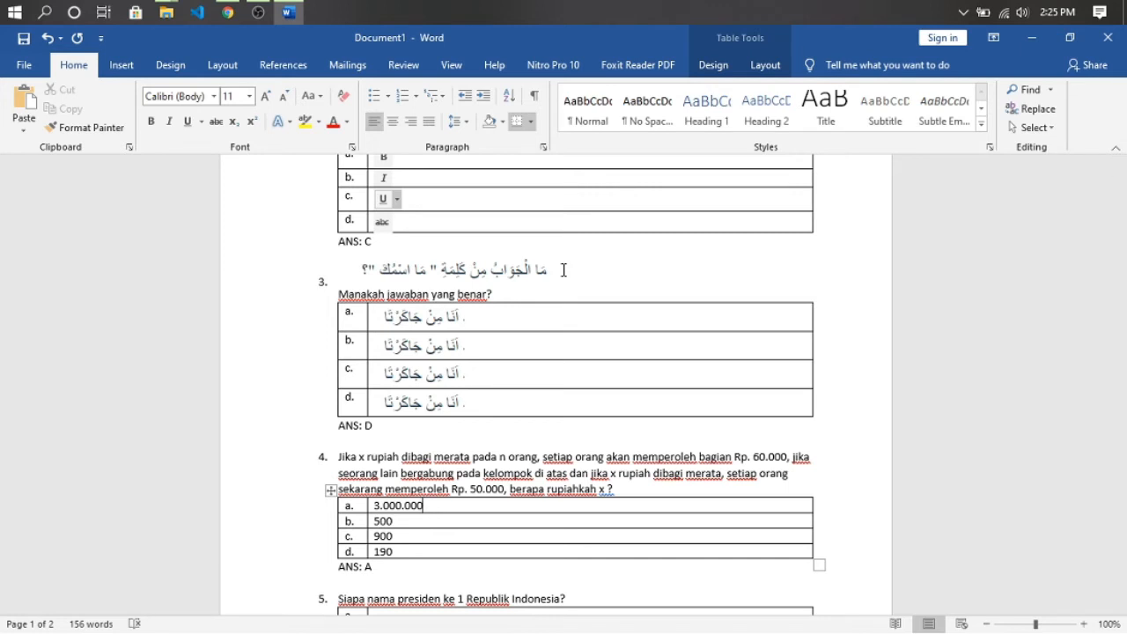
{"action": "scroll", "coordinate": [382, 407], "scroll_direction": "down", "scroll_amount": 5}
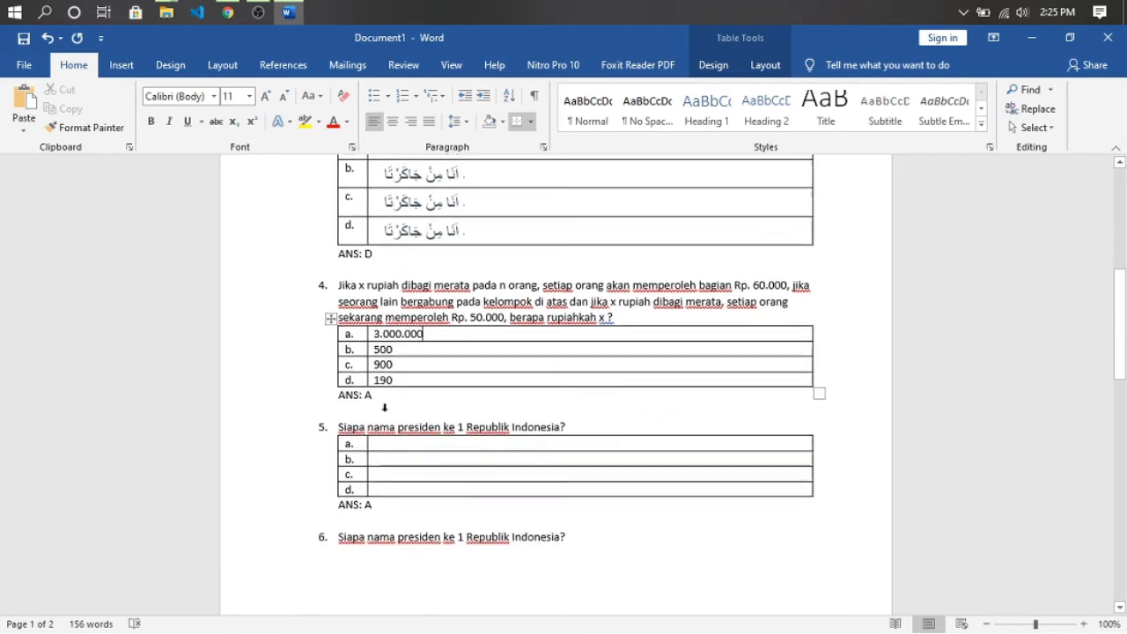
{"action": "left_click_drag", "start_coordinate": [311, 360], "coordinate": [585, 417]}
{"action": "key", "text": "Delete"}
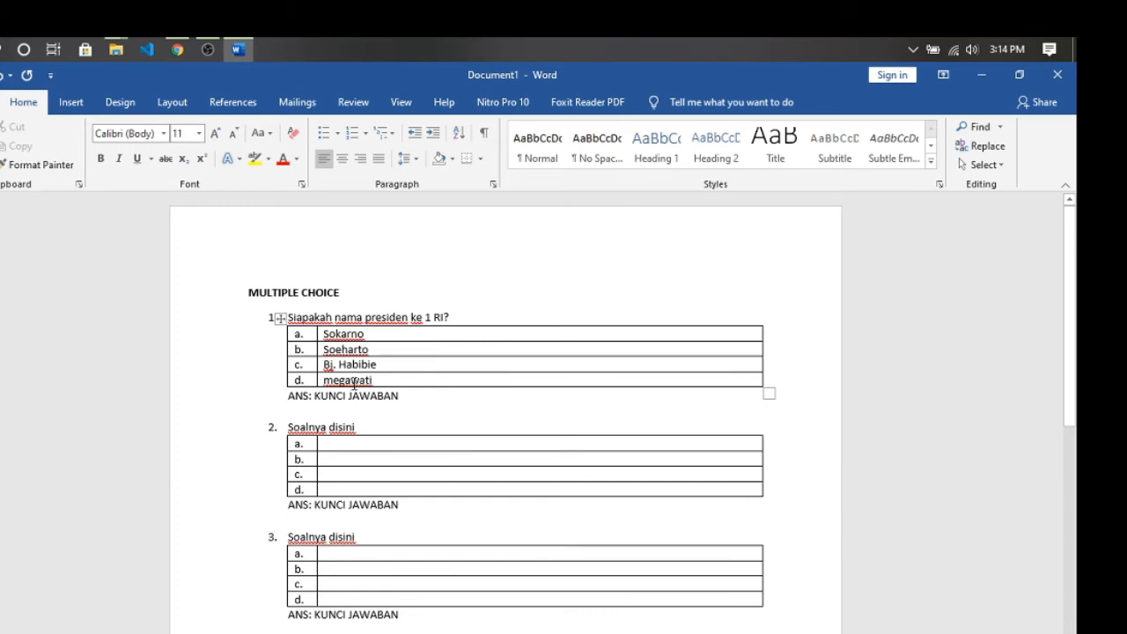
Convert question 2's placeholder text "Soalnya disini" into an equation and replace it with the common fraction dy/dx.
{"action": "left_click", "coordinate": [346, 427]}
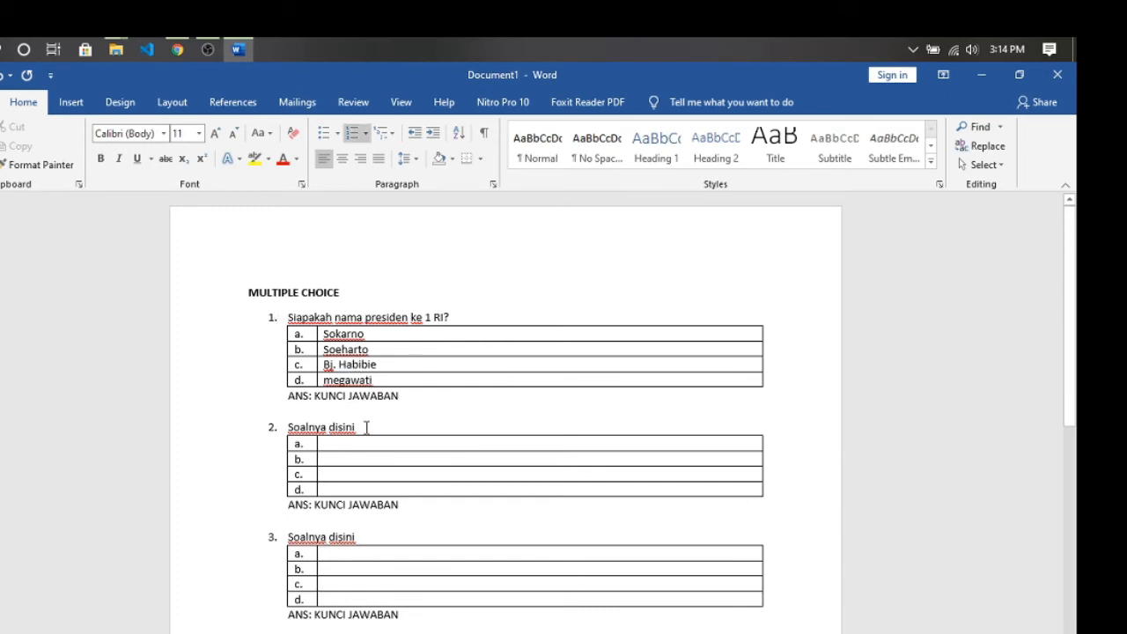
{"action": "left_click_drag", "start_coordinate": [362, 427], "coordinate": [300, 430]}
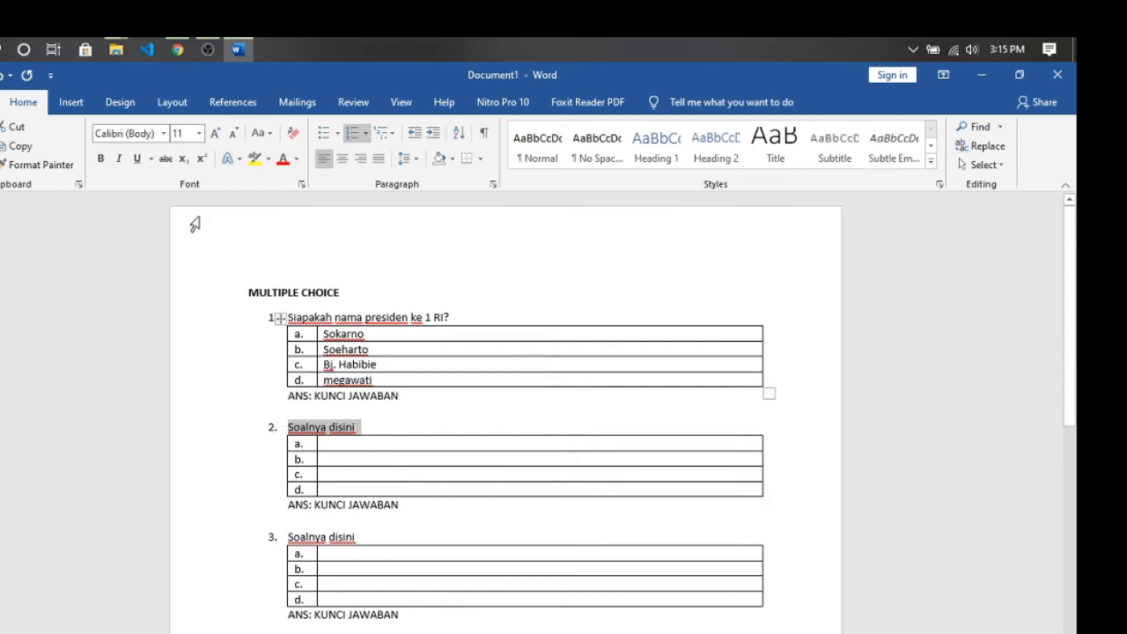
{"action": "left_click", "coordinate": [324, 432]}
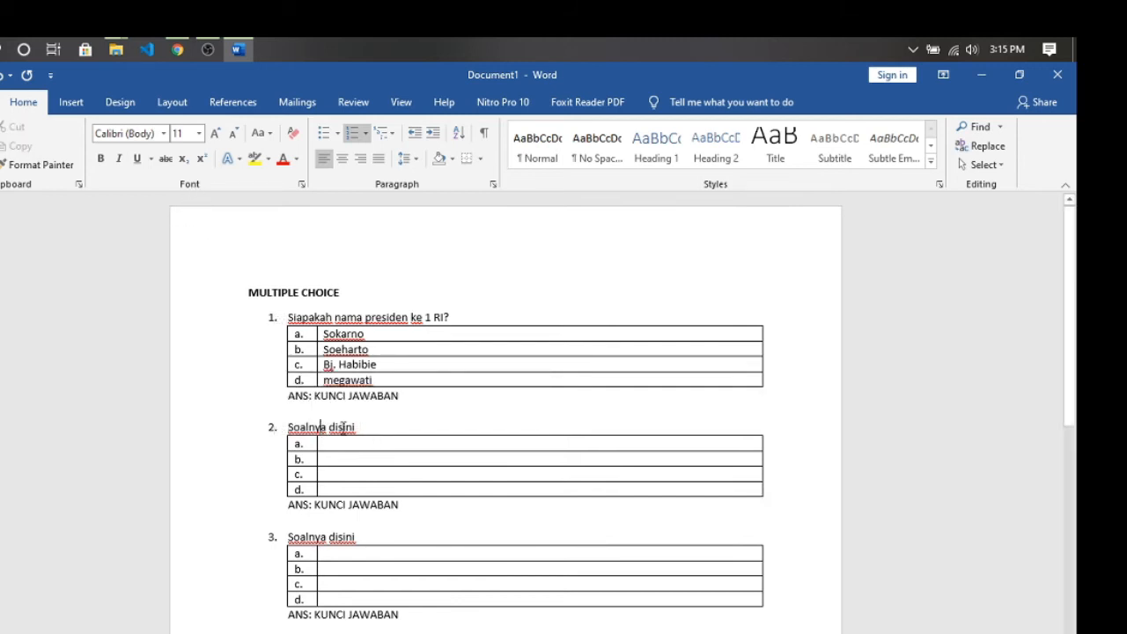
{"action": "triple_click", "coordinate": [289, 438]}
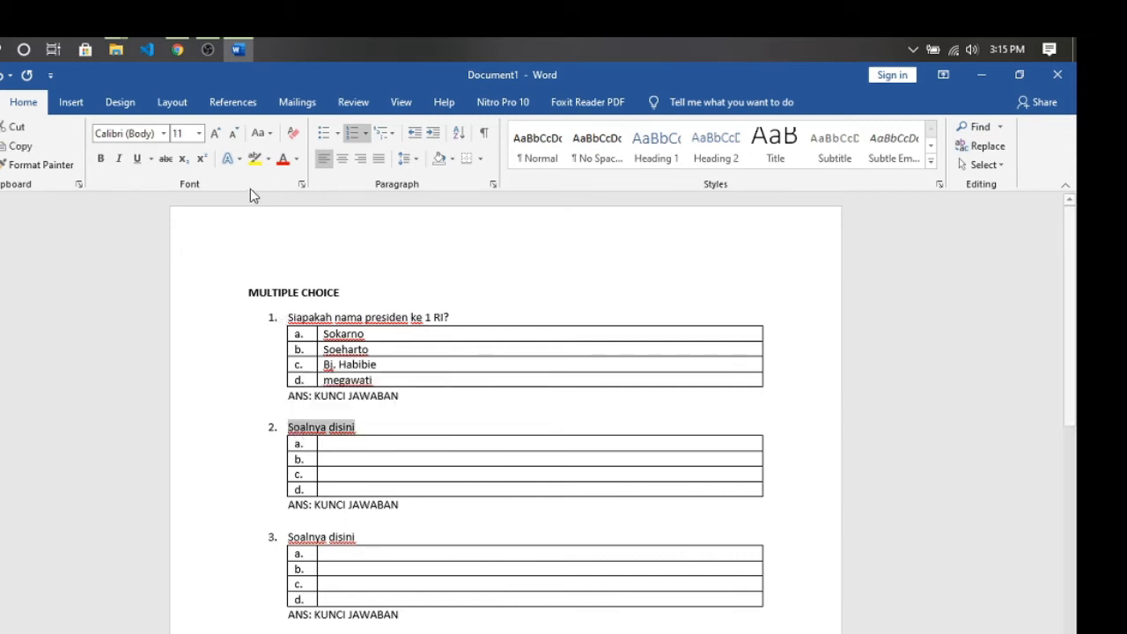
{"action": "left_click", "coordinate": [74, 107]}
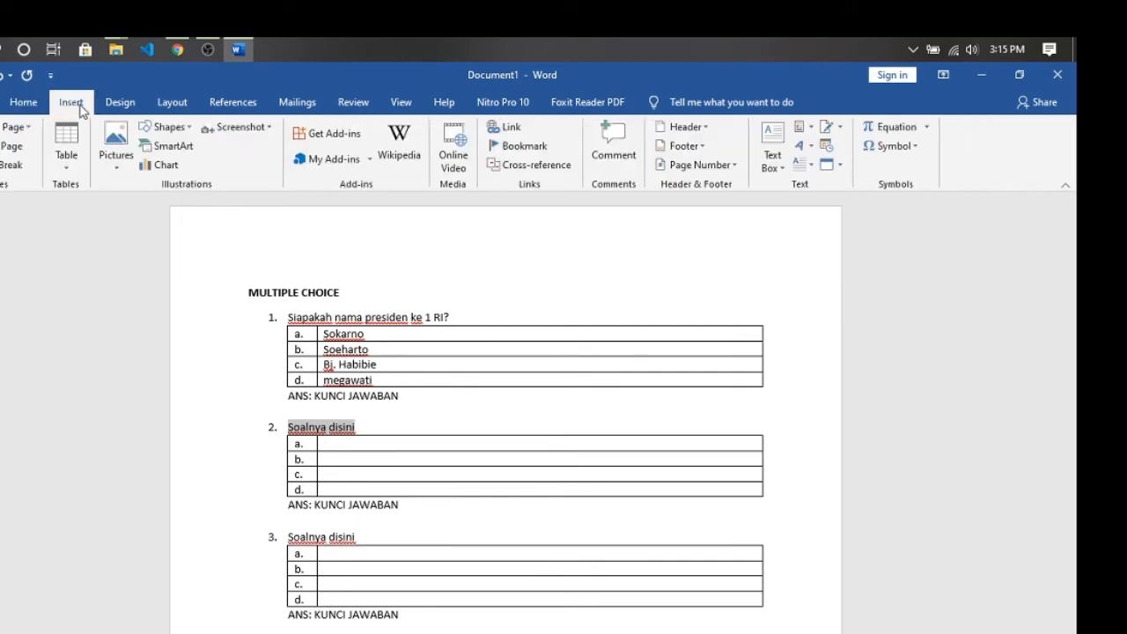
{"action": "left_click", "coordinate": [904, 131]}
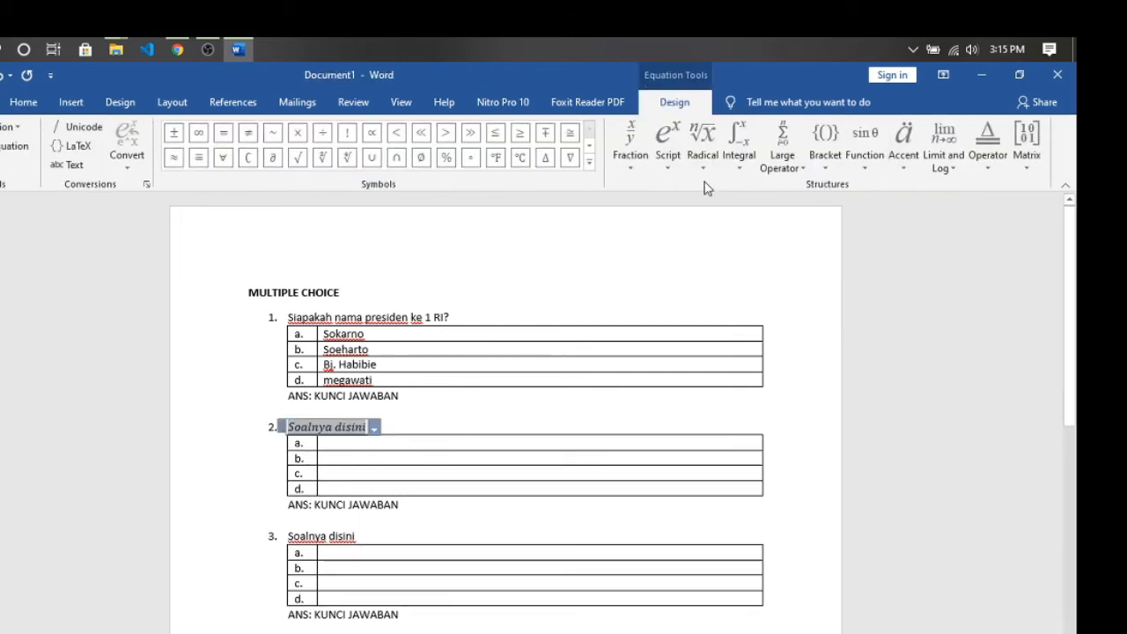
{"action": "left_click", "coordinate": [632, 169]}
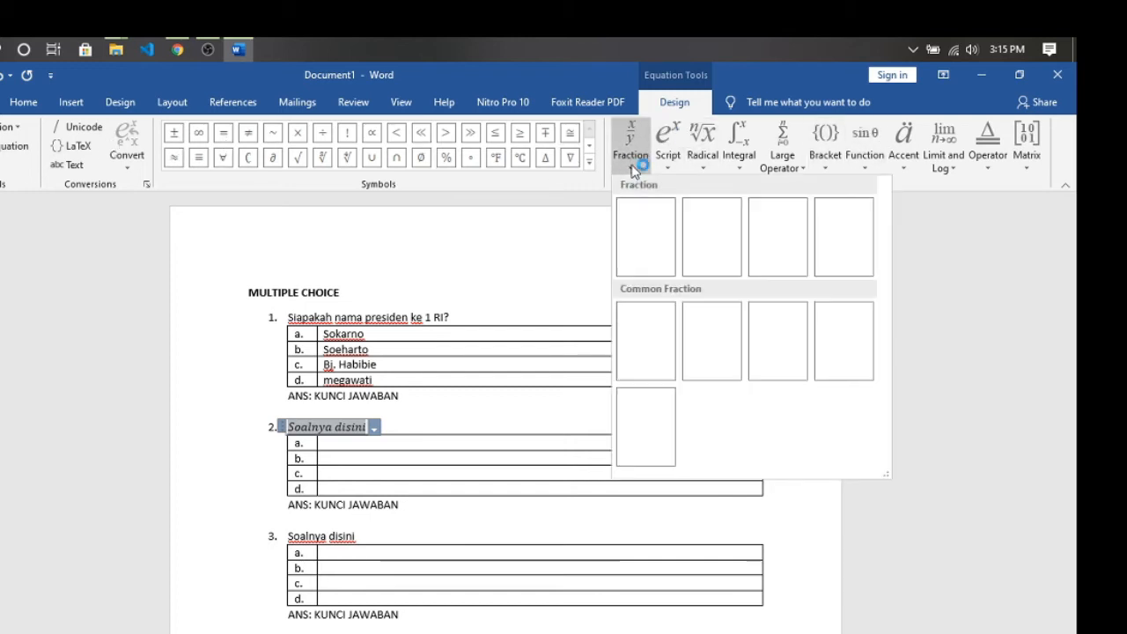
{"action": "left_click", "coordinate": [653, 342]}
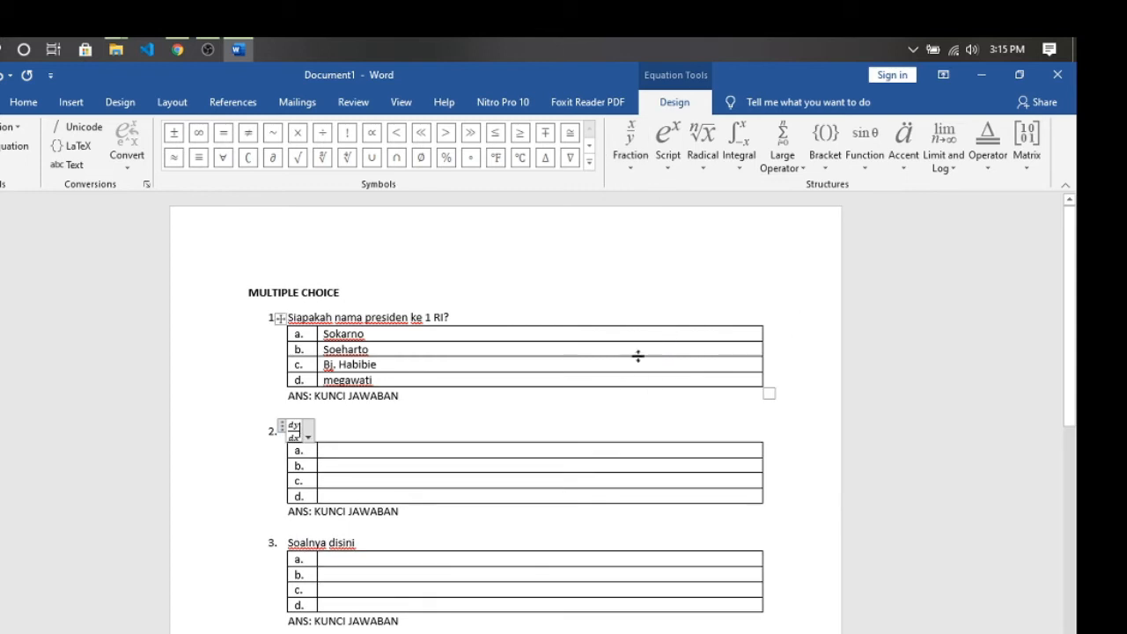
Extend question 2's equation with x, the common fraction Δy/Δx and the common superscript e^(−iωt).
{"action": "left_click", "coordinate": [630, 158]}
{"action": "left_click", "coordinate": [696, 335]}
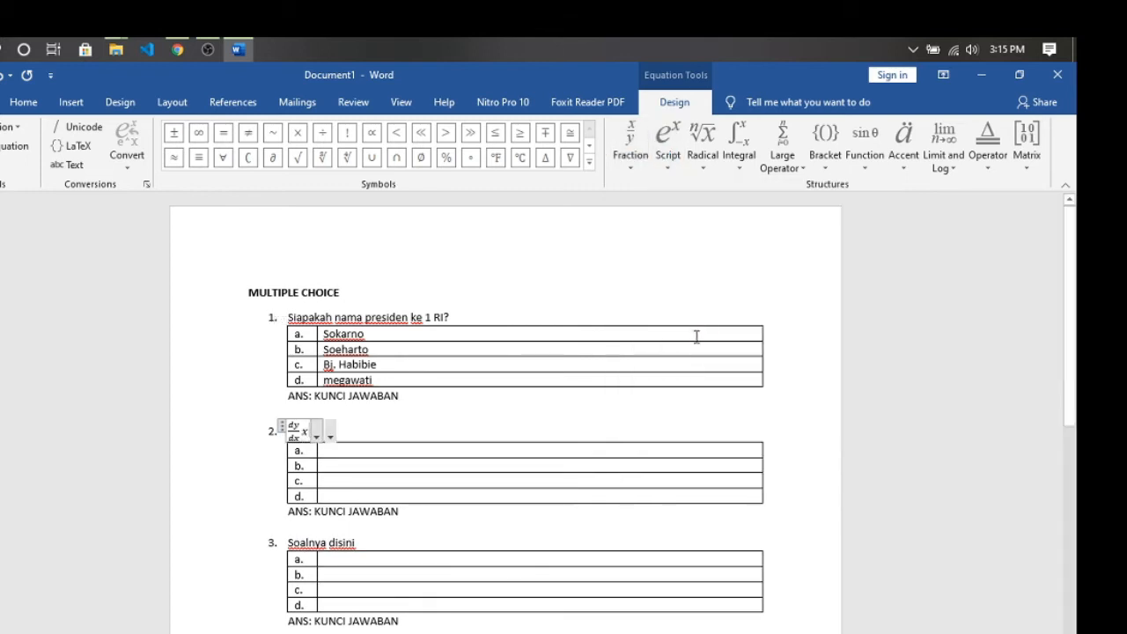
{"action": "left_click", "coordinate": [668, 148]}
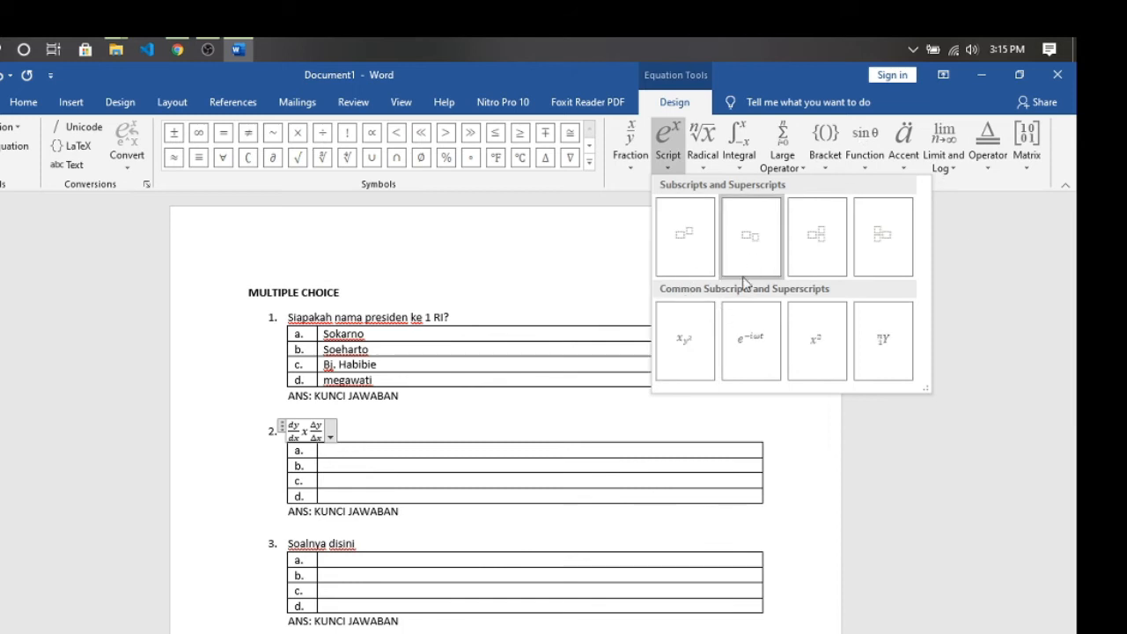
{"action": "left_click", "coordinate": [751, 336]}
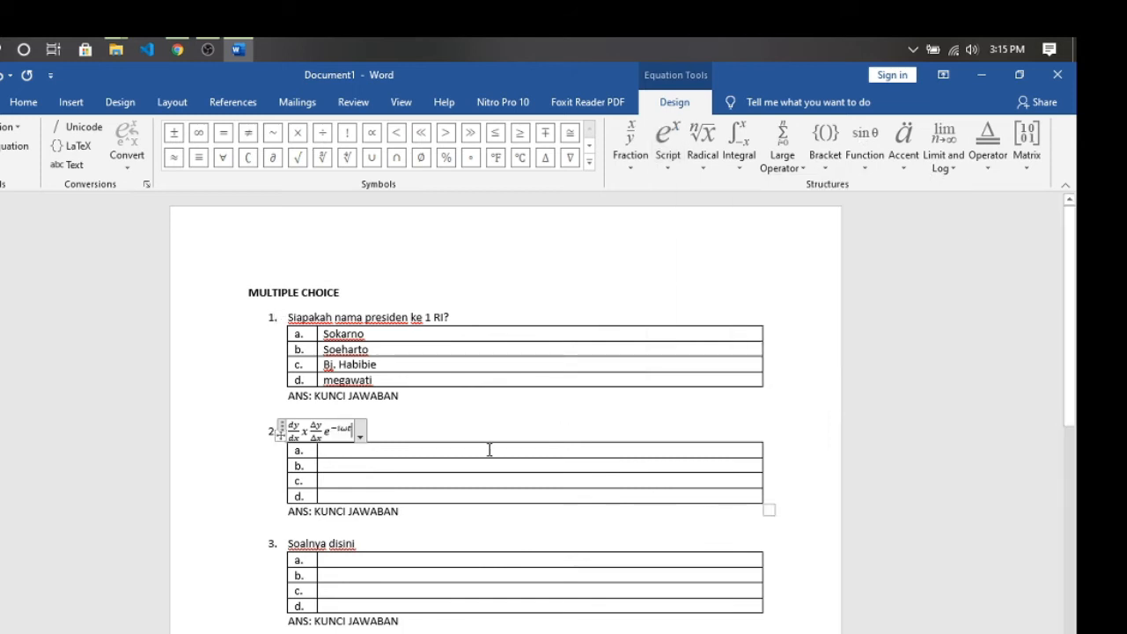
Add the line "berapakah hasinya" below question 2's equation.
{"action": "left_click", "coordinate": [426, 432]}
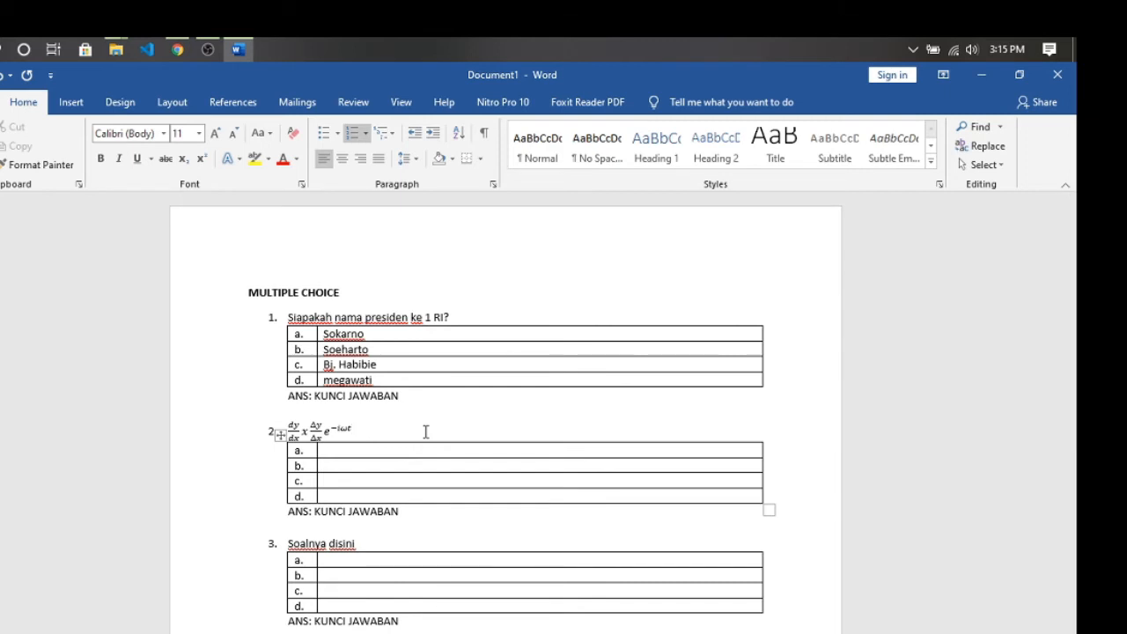
{"action": "key", "text": "Return"}
{"action": "type", "text": "be"}
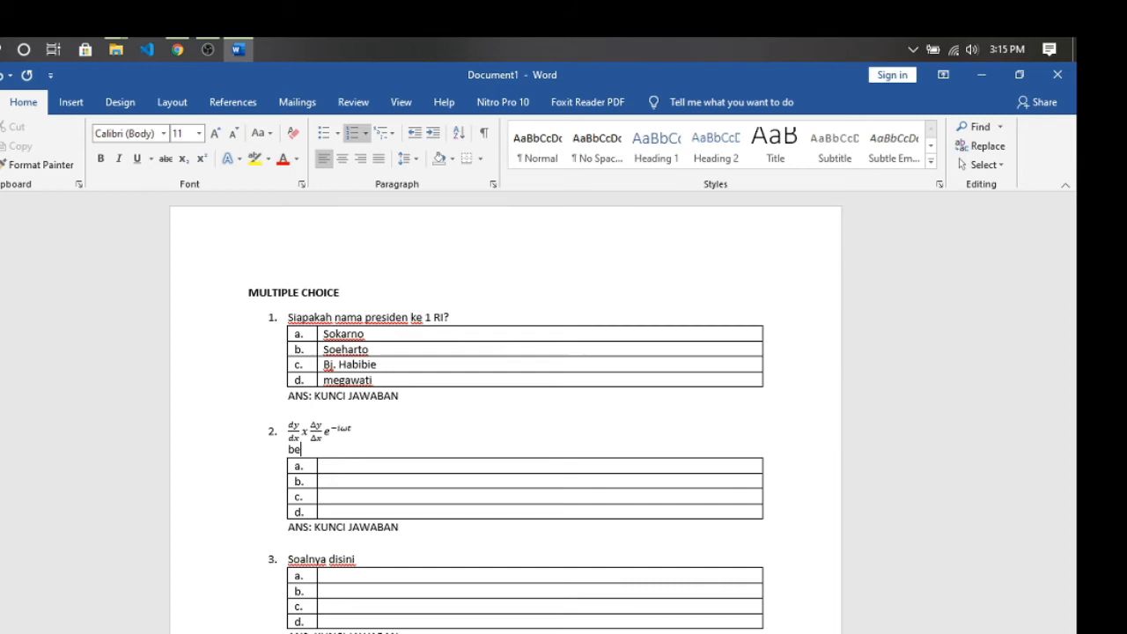
{"action": "type", "text": "rapakah hasinya"}
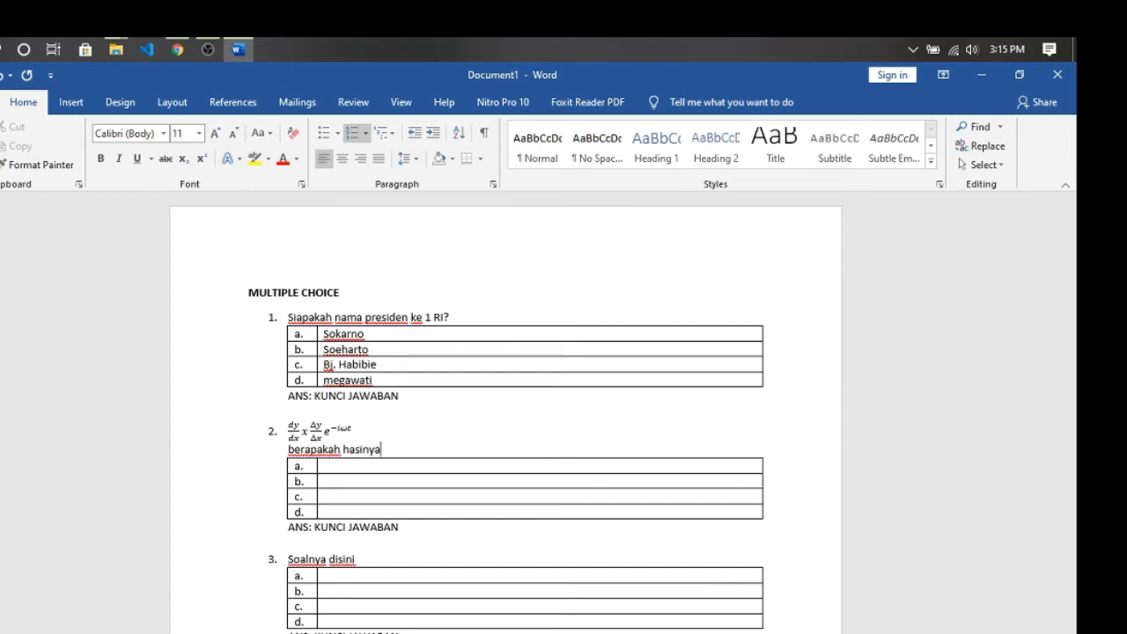
Correct the line below question 2's equation to "berapakah hasilnya?" and enter 90 as option a.
{"action": "key", "text": "BackSpace"}
{"action": "key", "text": "BackSpace"}
{"action": "key", "text": "BackSpace"}
{"action": "type", "text": "lnya?"}
{"action": "left_click", "coordinate": [370, 467]}
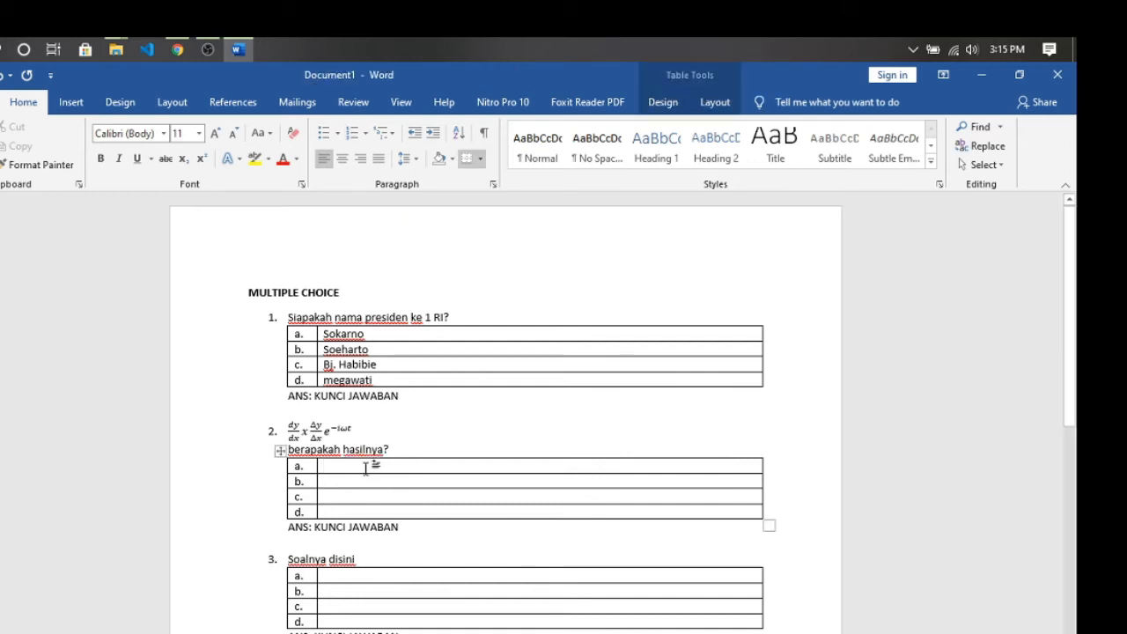
{"action": "type", "text": "90"}
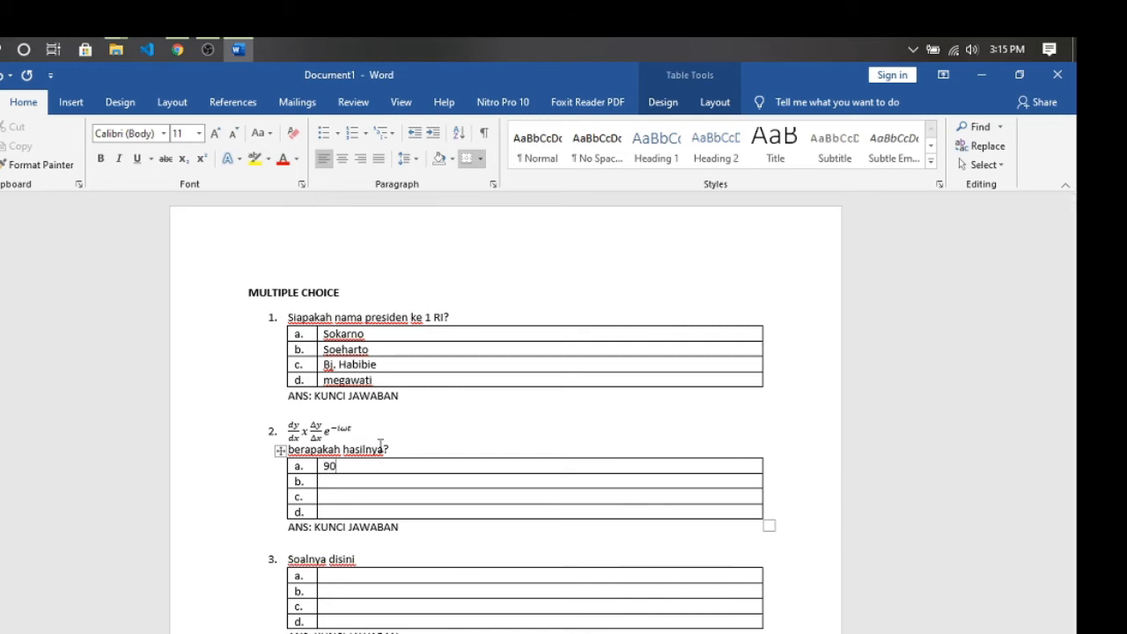
Insert an equation with the common fraction dy/dx as option b of question 2.
{"action": "left_click", "coordinate": [343, 479]}
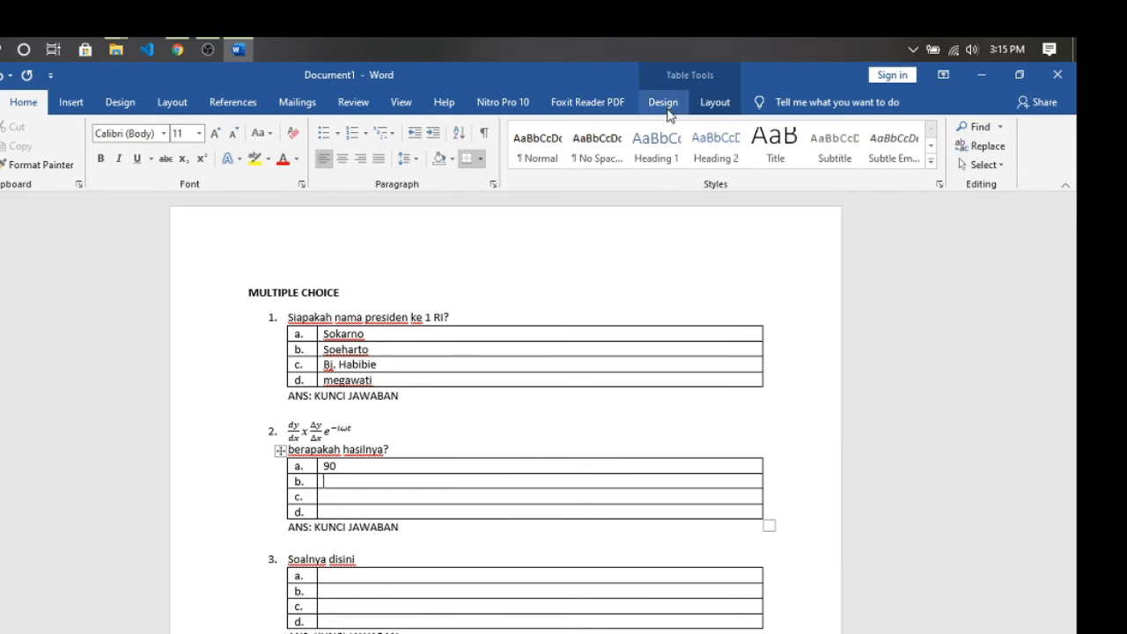
{"action": "left_click", "coordinate": [71, 102]}
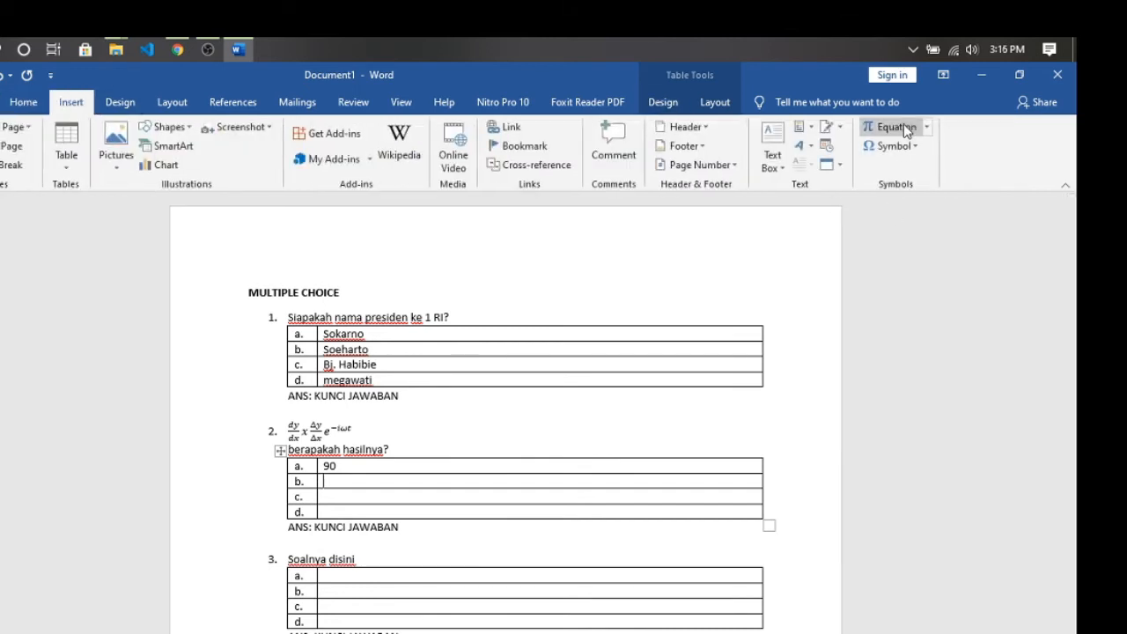
{"action": "left_click", "coordinate": [895, 126]}
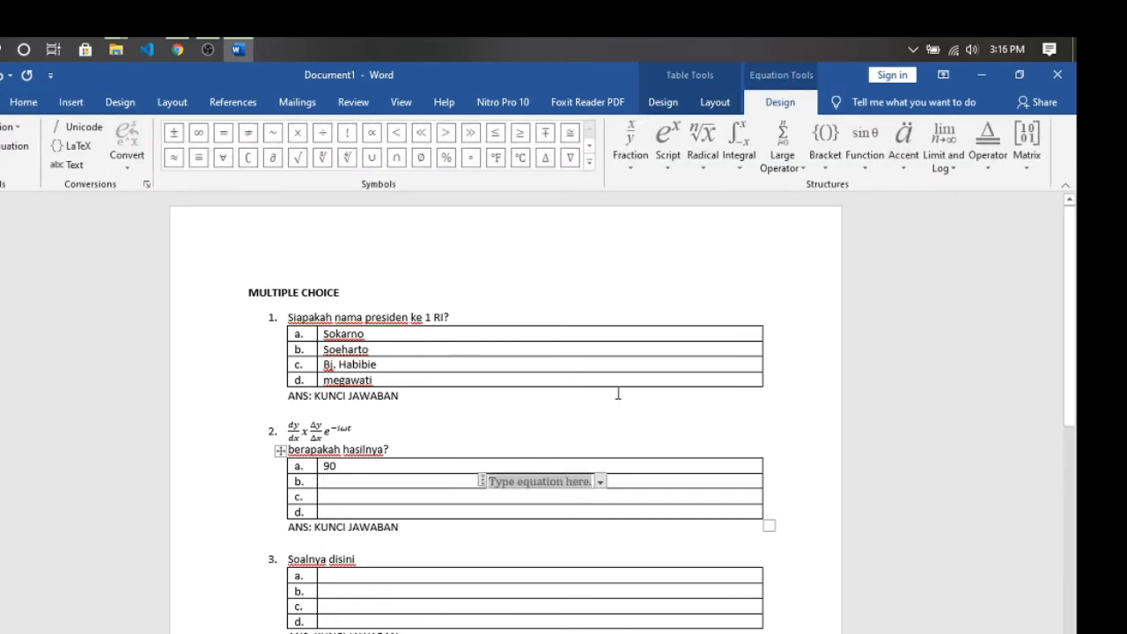
{"action": "left_click", "coordinate": [630, 157]}
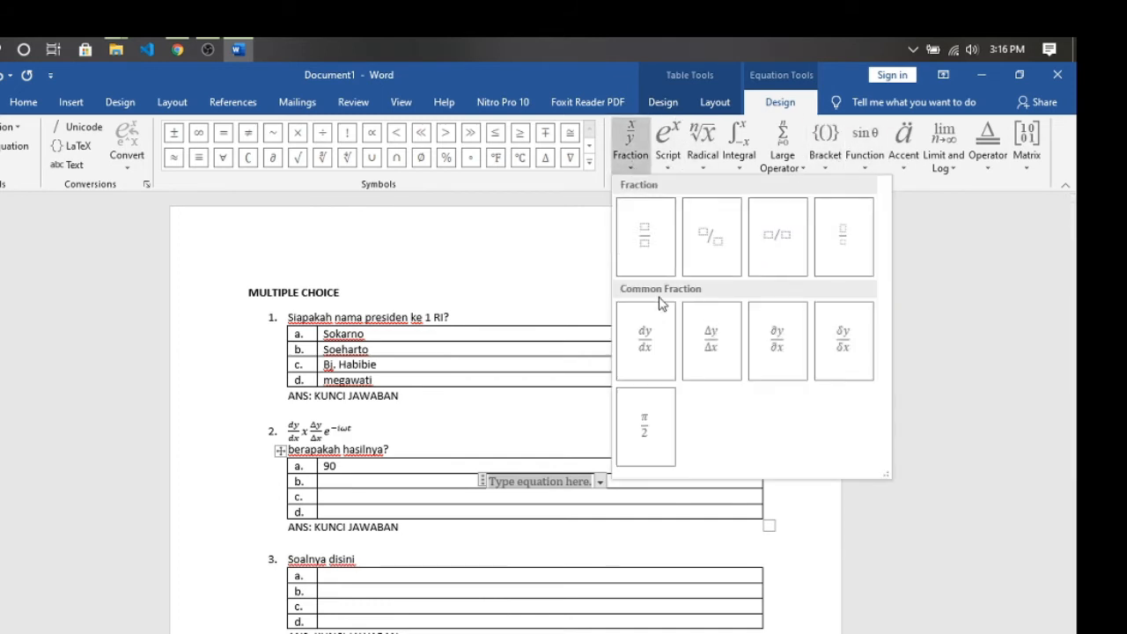
{"action": "left_click", "coordinate": [649, 352]}
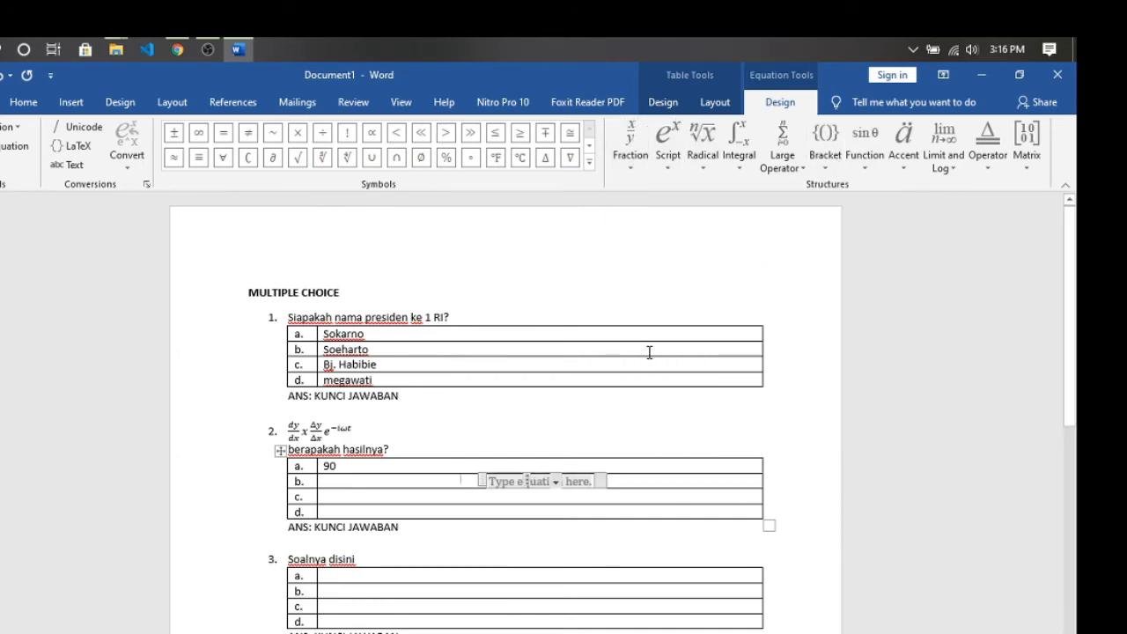
{"action": "left_click", "coordinate": [642, 169]}
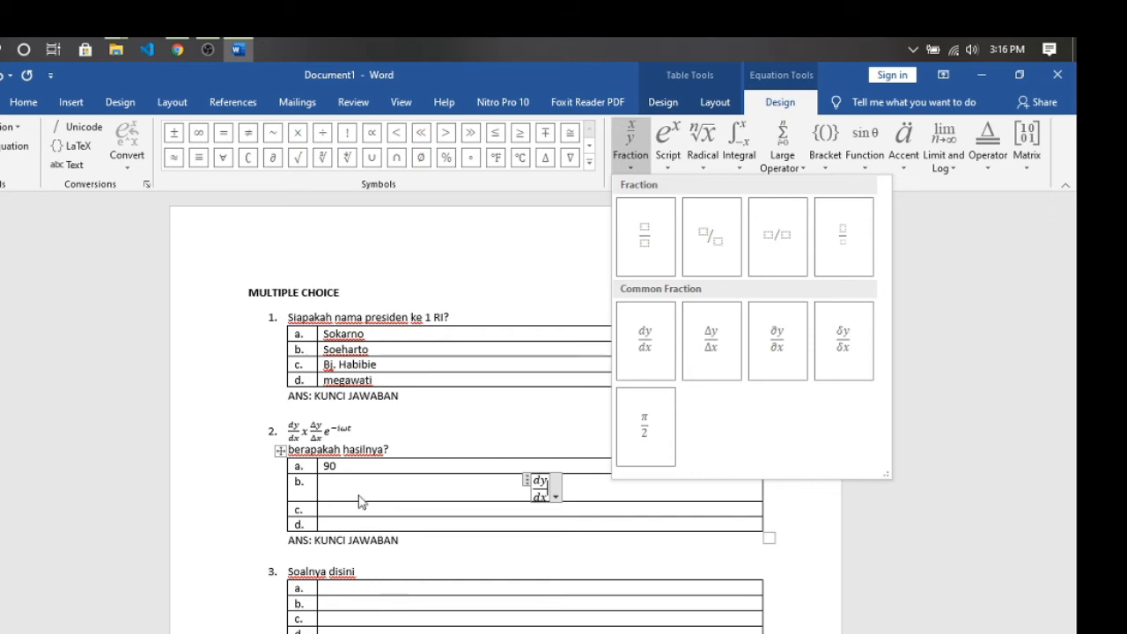
Insert an equation with the common fraction dy/dx as option c of question 2.
{"action": "left_click", "coordinate": [338, 510]}
{"action": "left_click", "coordinate": [337, 510]}
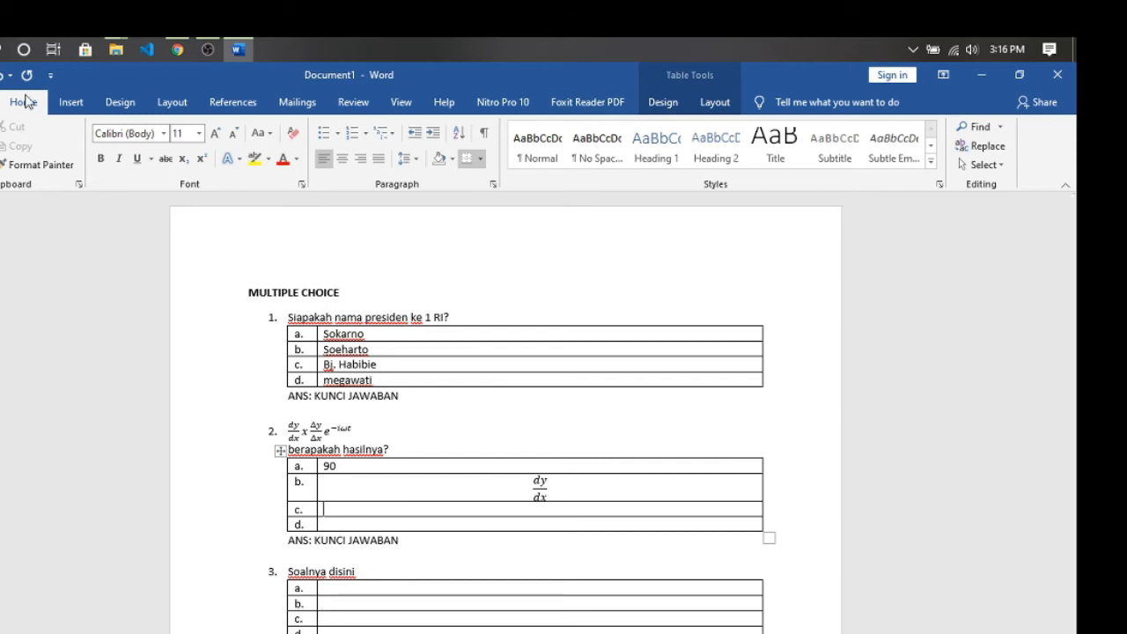
{"action": "left_click", "coordinate": [72, 104]}
{"action": "left_click", "coordinate": [889, 126]}
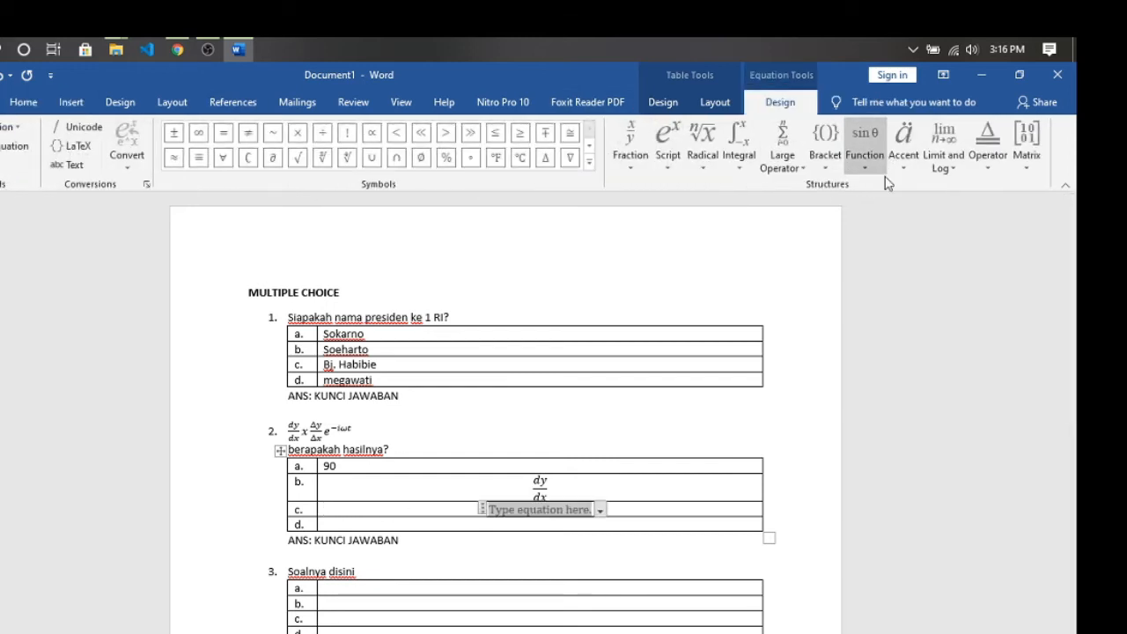
{"action": "left_click", "coordinate": [632, 150]}
{"action": "left_click", "coordinate": [647, 341]}
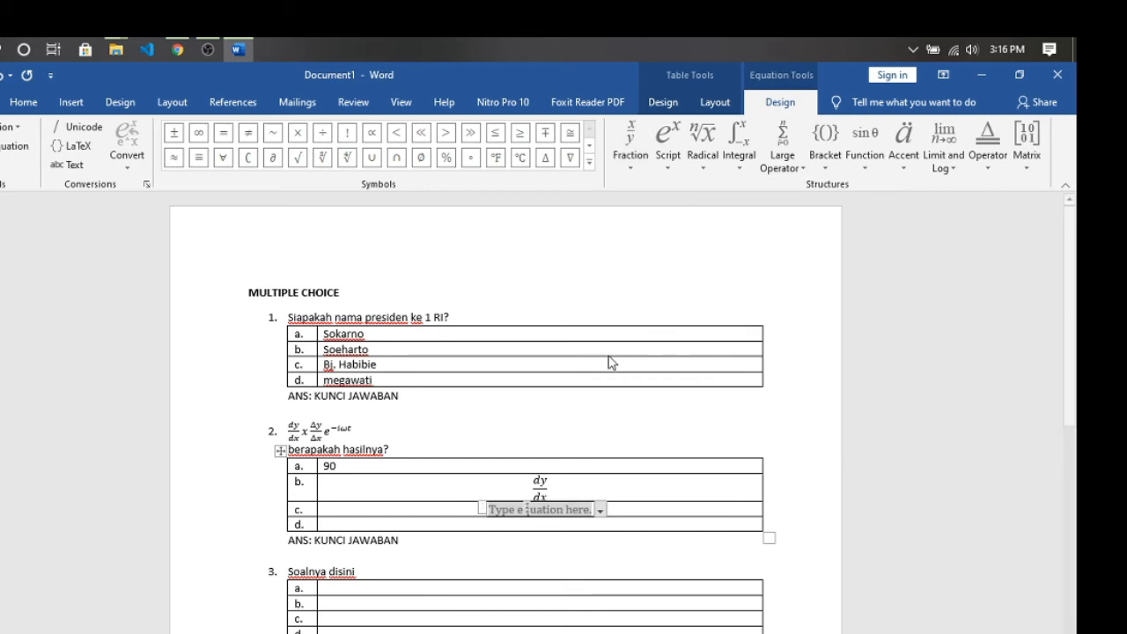
Left-align the dy/dx equations in options b and c of question 2.
{"action": "left_click", "coordinate": [423, 481]}
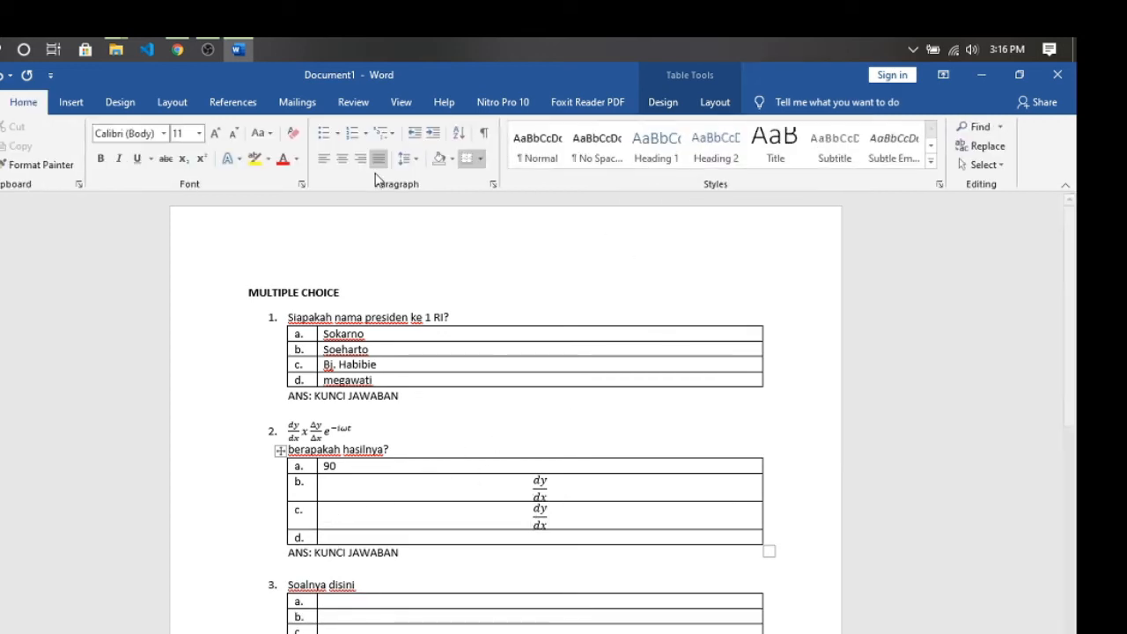
{"action": "left_click", "coordinate": [324, 160]}
{"action": "left_click", "coordinate": [373, 505]}
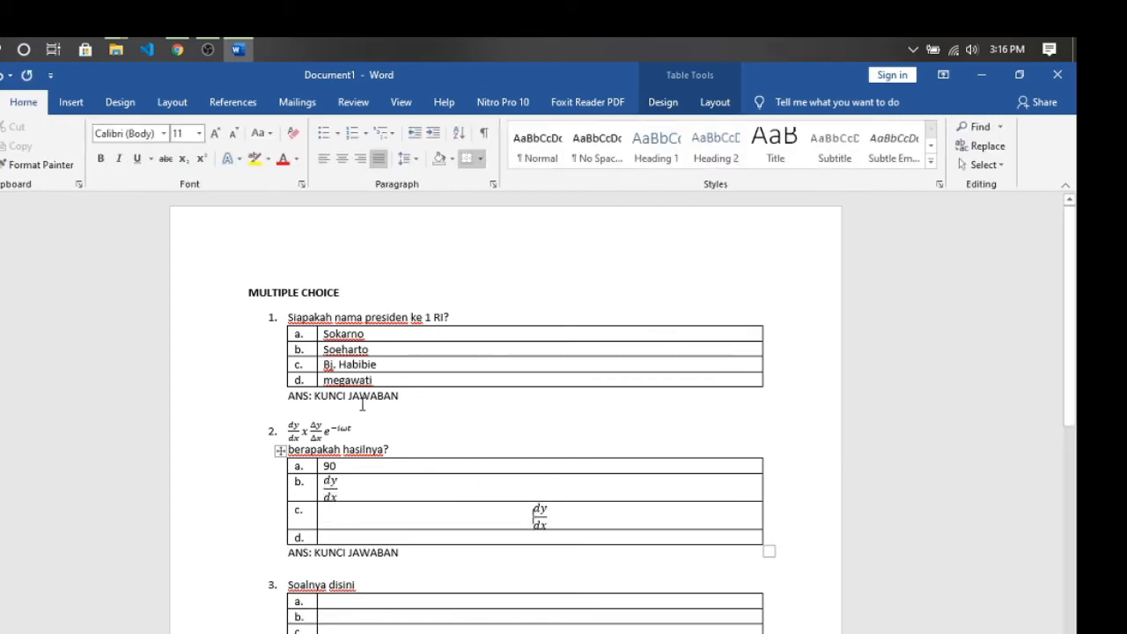
{"action": "left_click", "coordinate": [324, 160]}
Enter 120 as option d of question 2.
{"action": "left_click", "coordinate": [361, 535]}
{"action": "type", "text": "120"}
{"action": "left_click", "coordinate": [852, 483]}
{"action": "scroll", "coordinate": [903, 440], "scroll_direction": "down", "scroll_amount": 2}
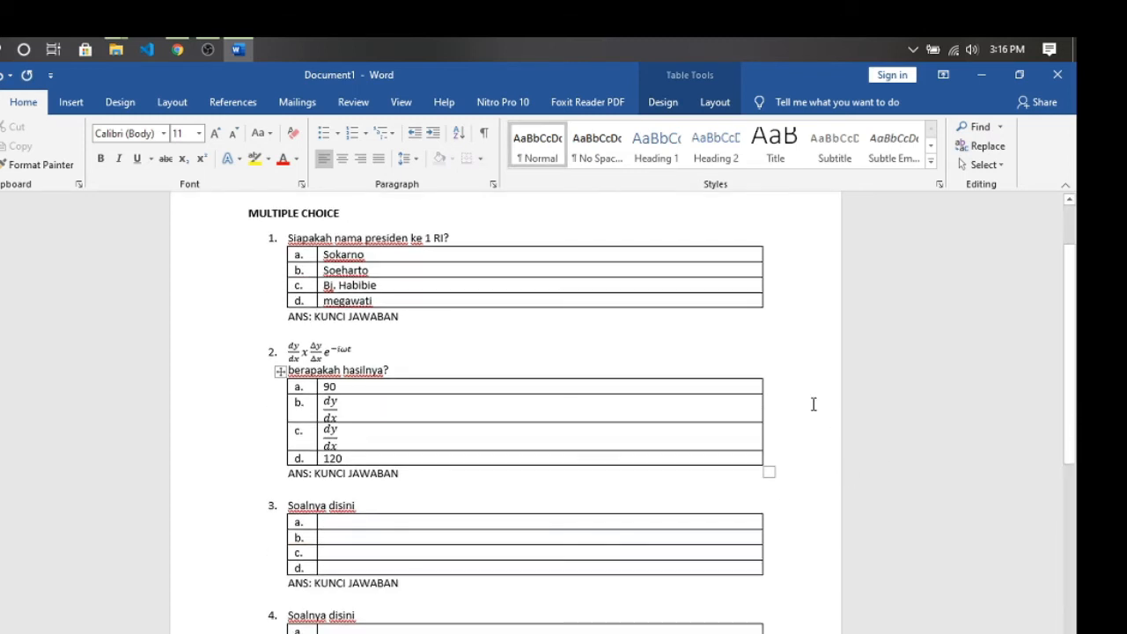
{"action": "scroll", "coordinate": [461, 335], "scroll_direction": "down", "scroll_amount": 1}
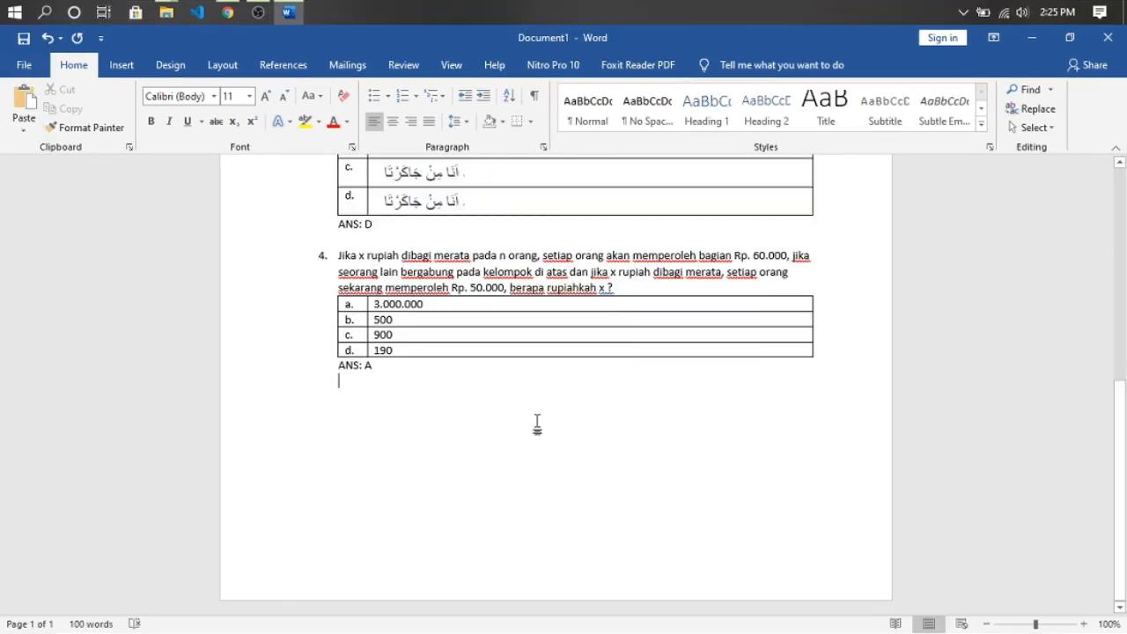
Add a bold heading "ESSAY" below question 4's answer line, followed by a new non-bold line.
{"action": "key", "text": "Return"}
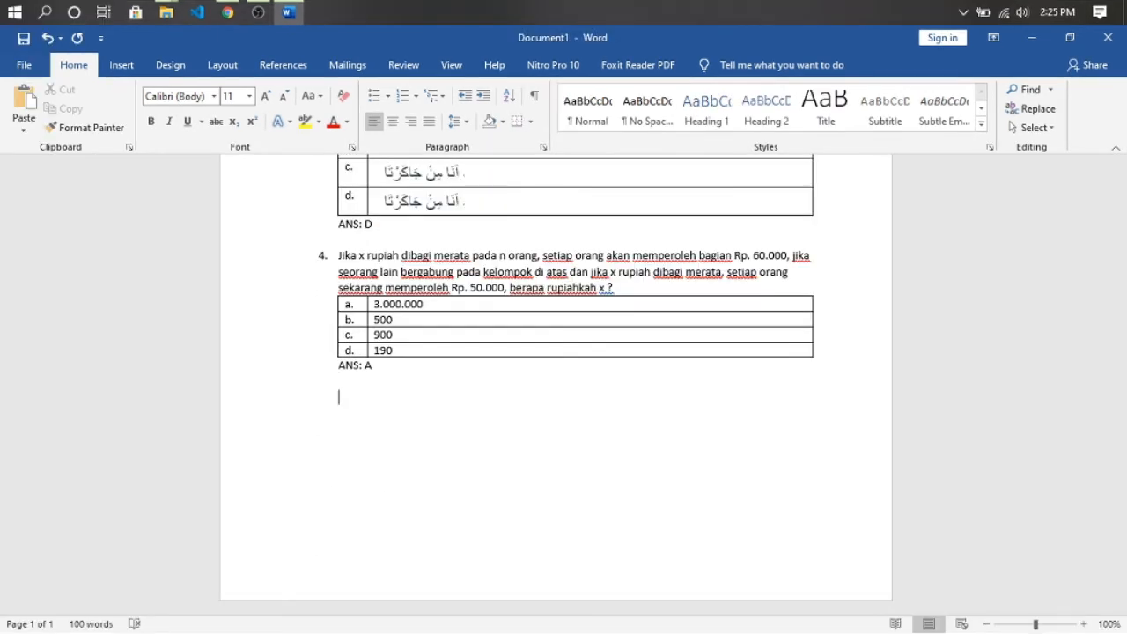
{"action": "type", "text": "e"}
{"action": "key", "text": "BackSpace"}
{"action": "type", "text": "E"}
{"action": "double_click", "coordinate": [338, 398]}
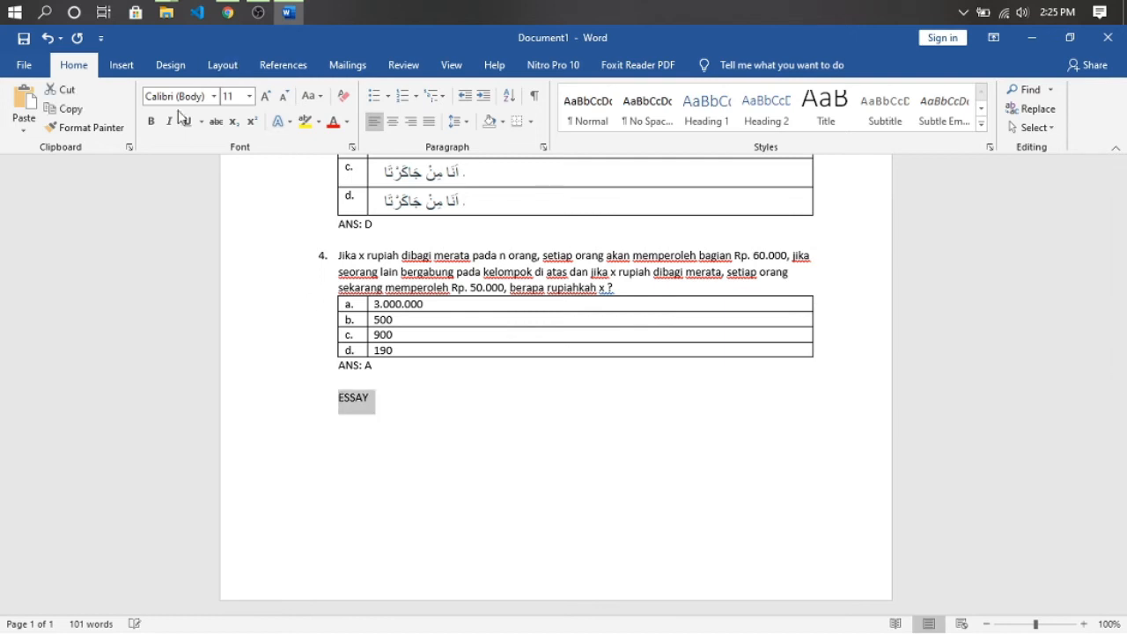
{"action": "left_click", "coordinate": [150, 121]}
{"action": "left_click", "coordinate": [388, 404]}
{"action": "key", "text": "ctrl+b"}
{"action": "key", "text": "Return"}
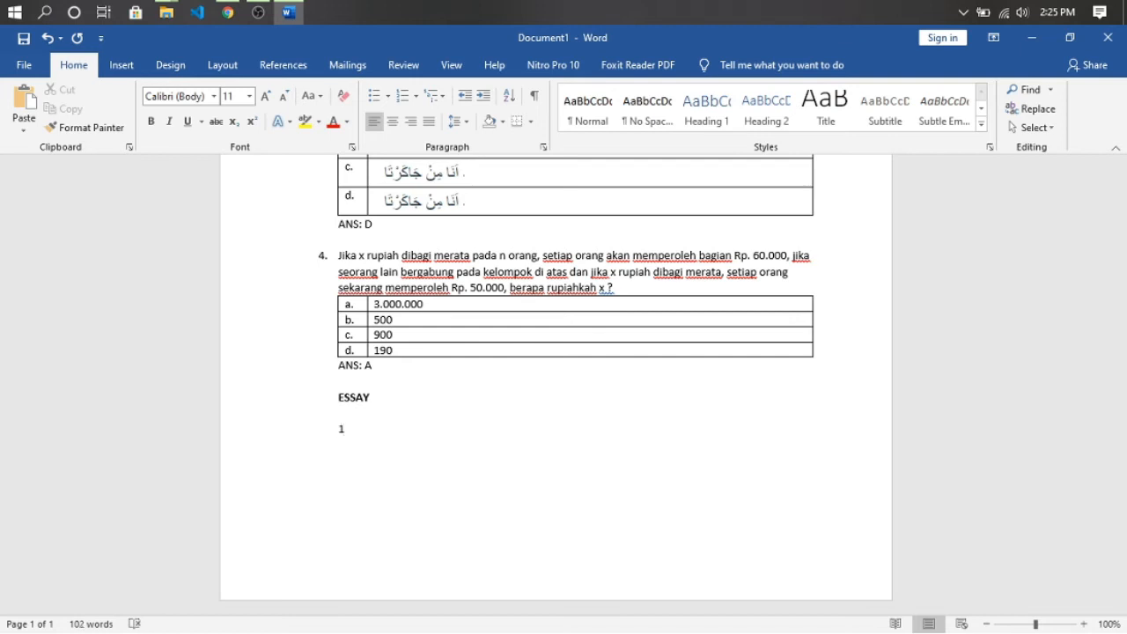
Make the line below the ESSAY heading a numbered item and restart its numbering at 1.
{"action": "left_click", "coordinate": [402, 96]}
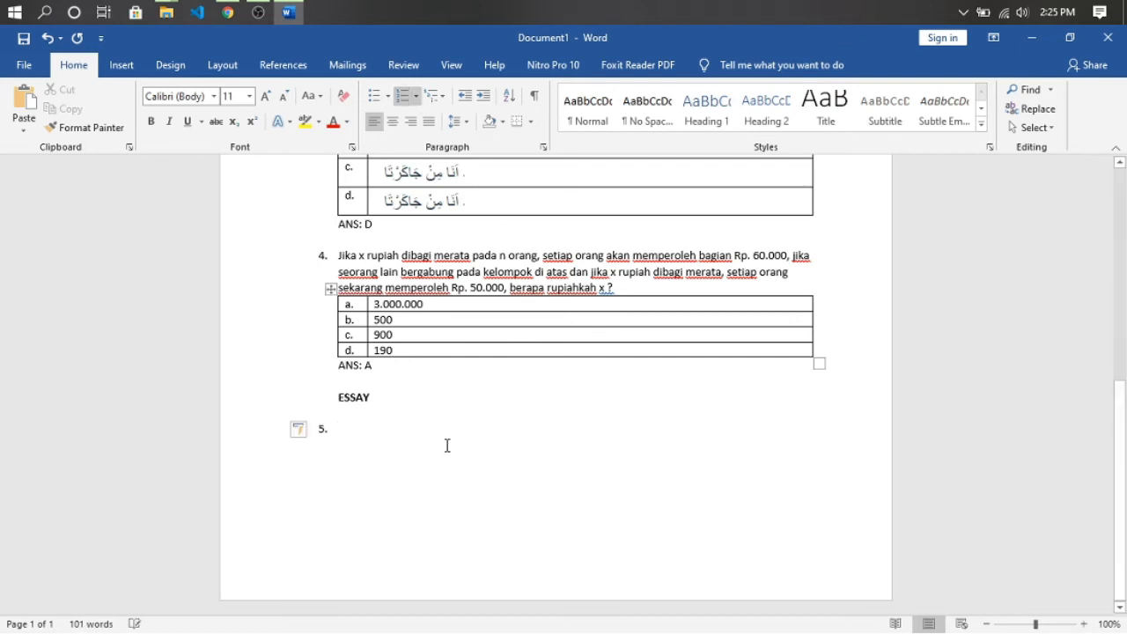
{"action": "left_click", "coordinate": [298, 430]}
{"action": "left_click", "coordinate": [327, 454]}
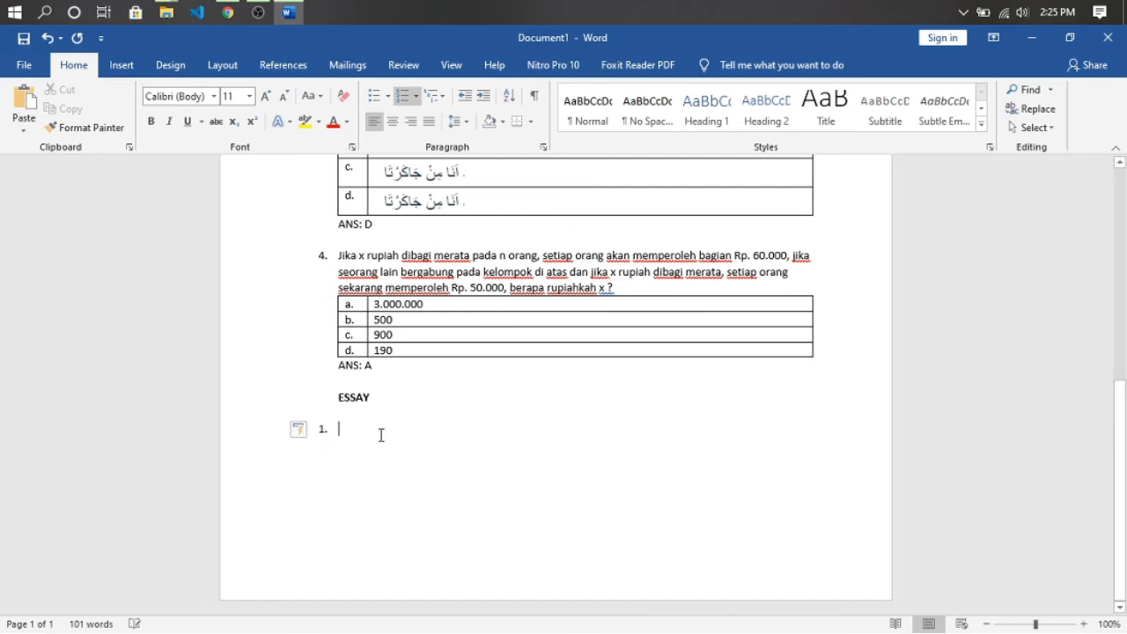
Switch to Chrome and search Google for "CURVA COVID" in a new tab.
{"action": "left_click", "coordinate": [228, 9]}
{"action": "left_click", "coordinate": [959, 39]}
{"action": "type", "text": "CU"}
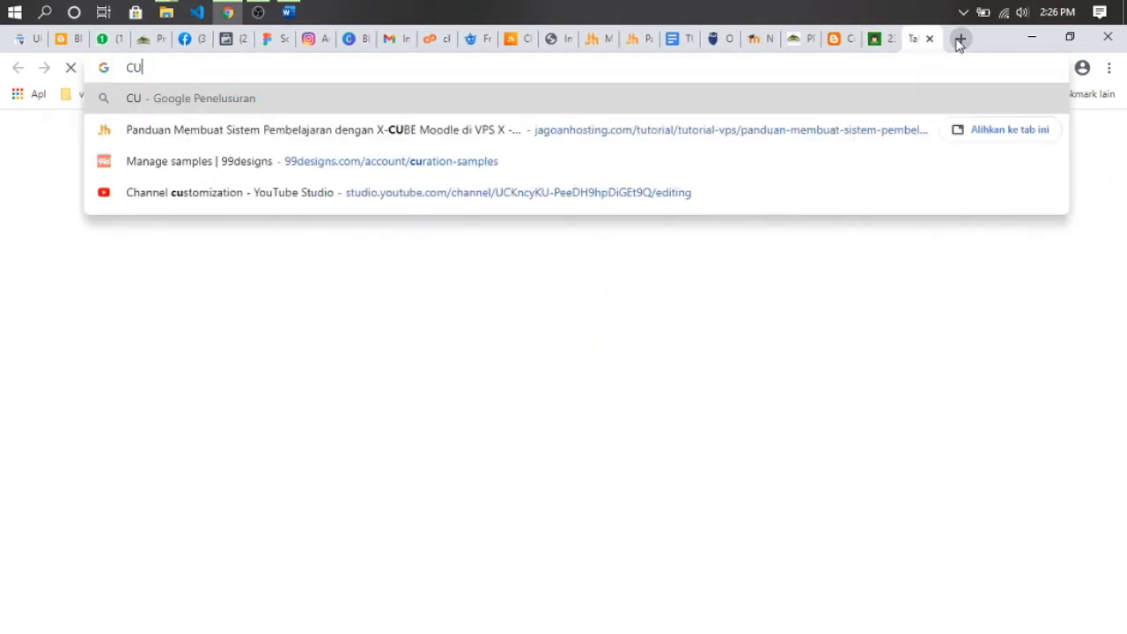
{"action": "type", "text": "RA"}
{"action": "key", "text": "BackSpace"}
{"action": "type", "text": "VA"}
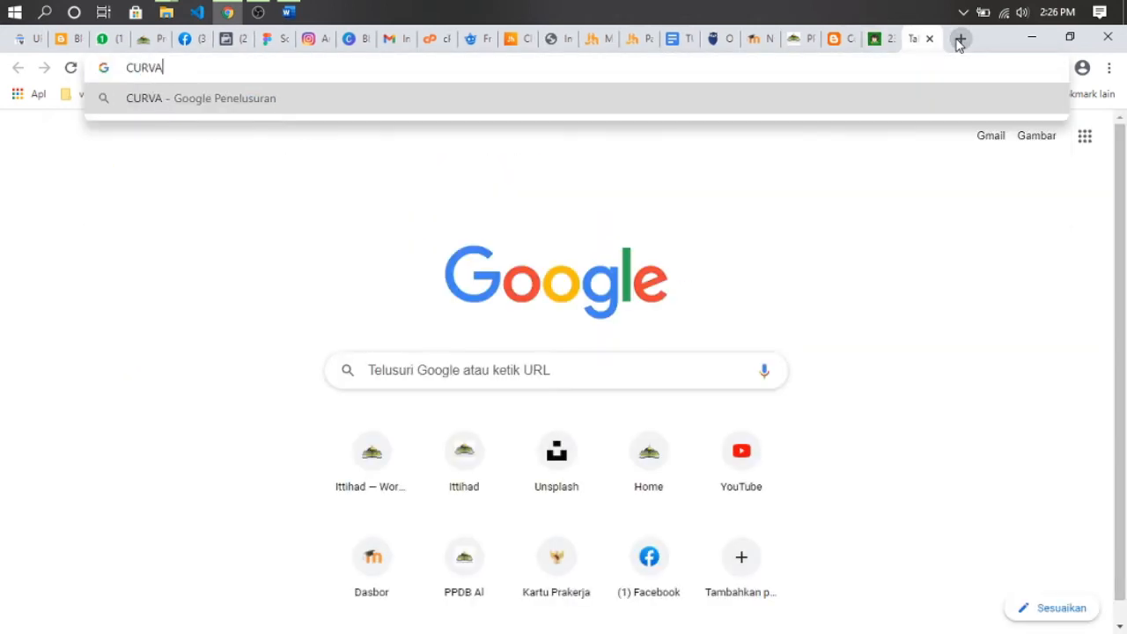
{"action": "type", "text": " COVID"}
{"action": "key", "text": "Return"}
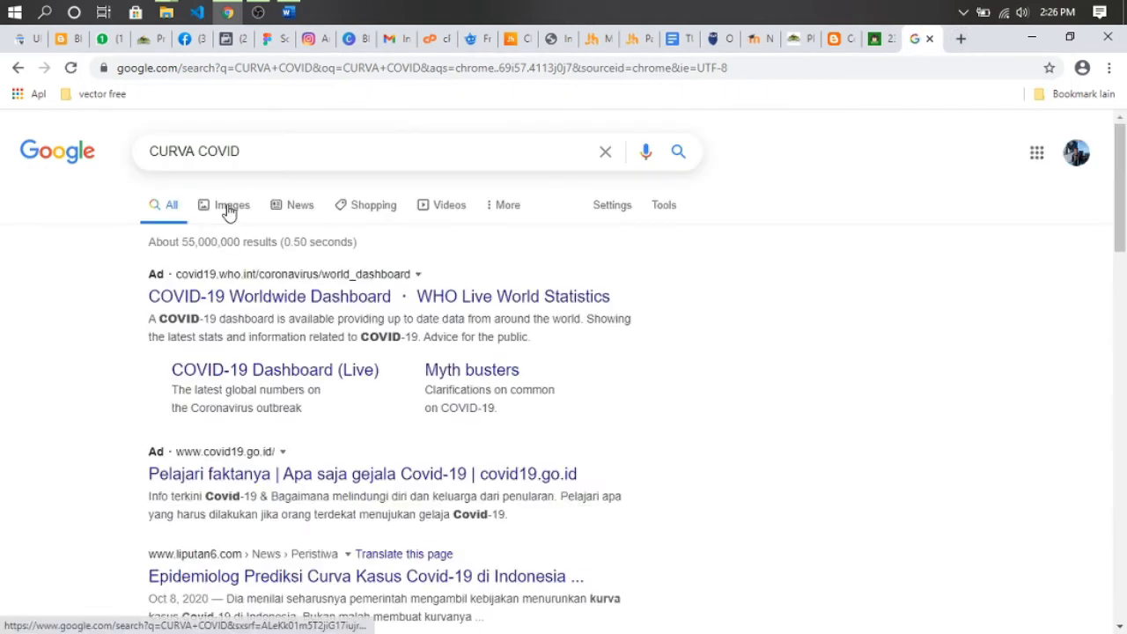
Open the corona.riau.go.id "Data & Statistik" search result and bring up its Covid-19 suspect data chart.
{"action": "scroll", "coordinate": [161, 356], "scroll_direction": "down", "scroll_amount": 2}
{"action": "scroll", "coordinate": [158, 350], "scroll_direction": "down", "scroll_amount": 2}
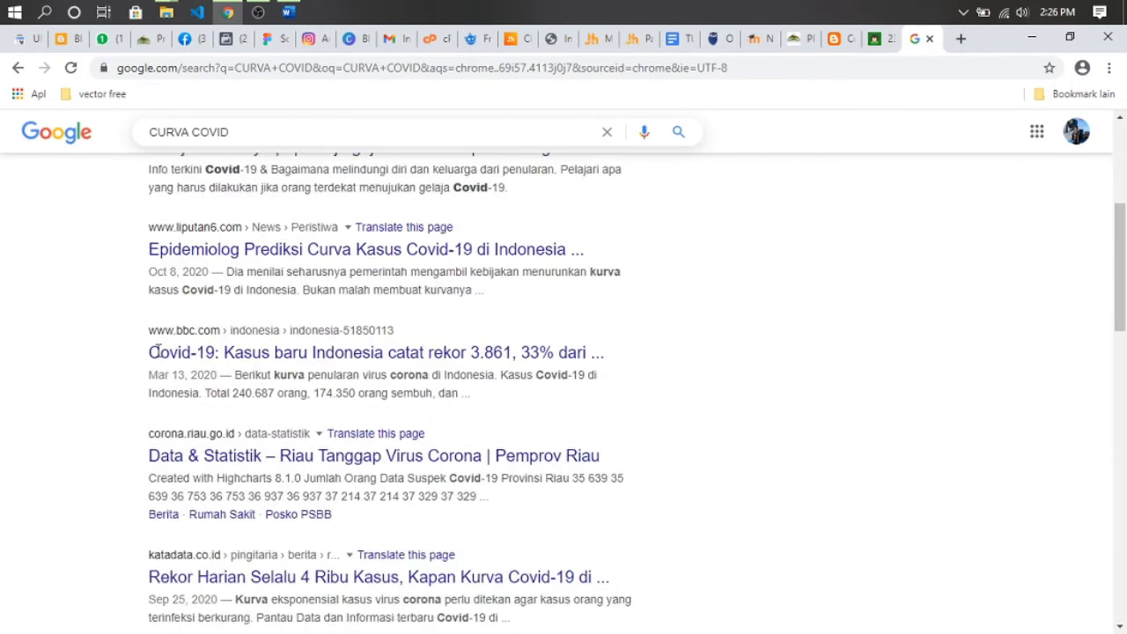
{"action": "left_click", "coordinate": [260, 455]}
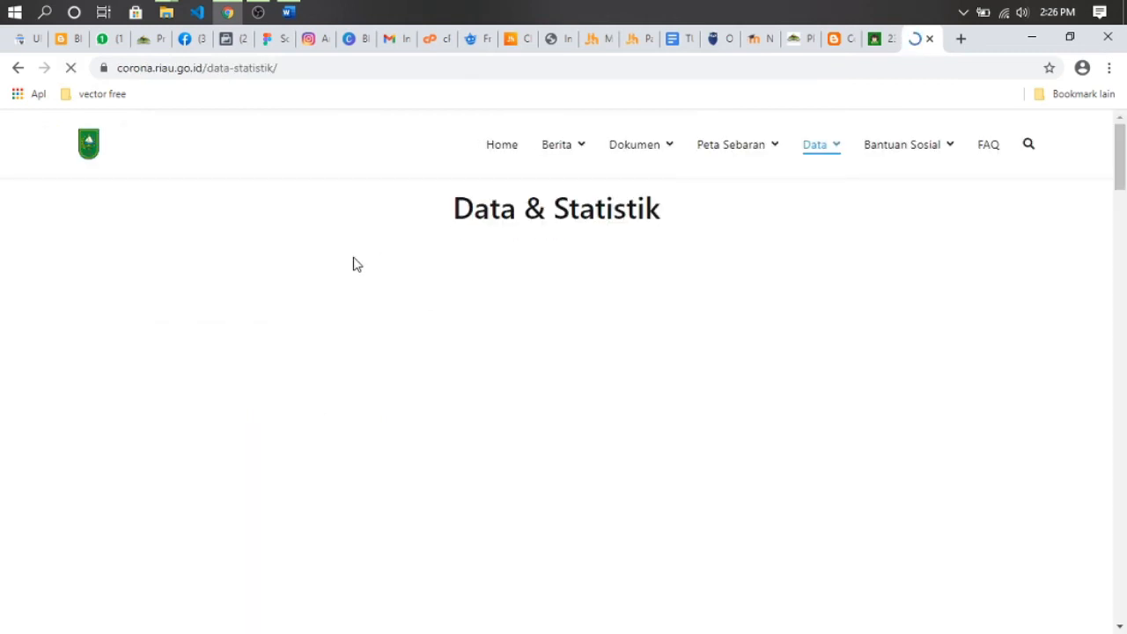
{"action": "scroll", "coordinate": [352, 262], "scroll_direction": "down", "scroll_amount": 1}
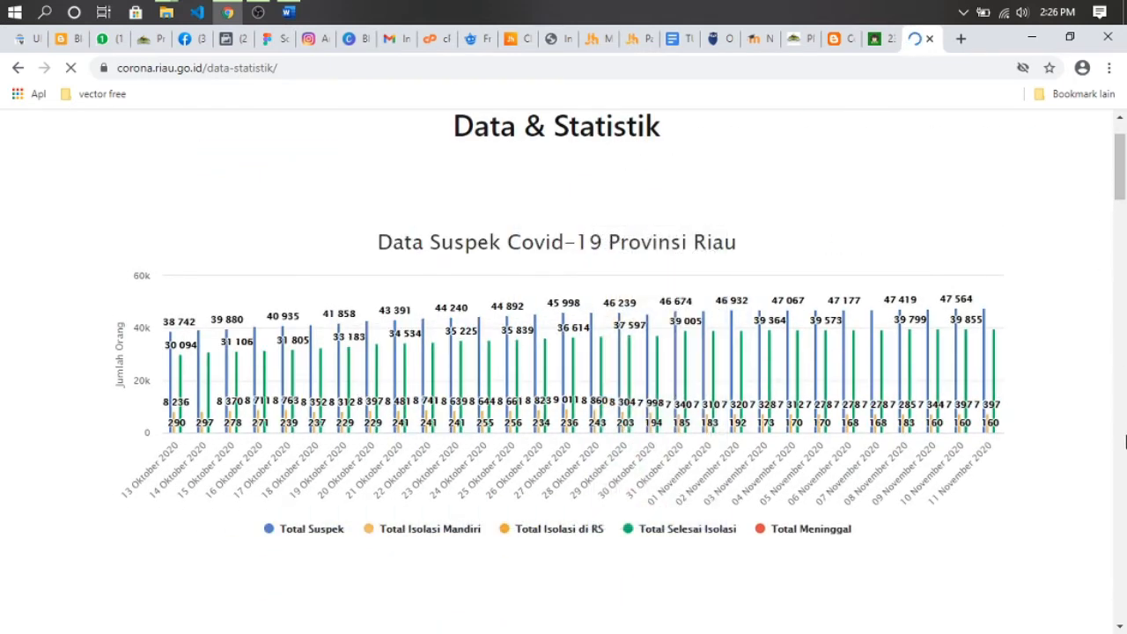
Capture the "Data Suspek Covid-19 Provinsi Riau" chart to the clipboard and paste it into essay item 1 in Word.
{"action": "key", "text": "Print"}
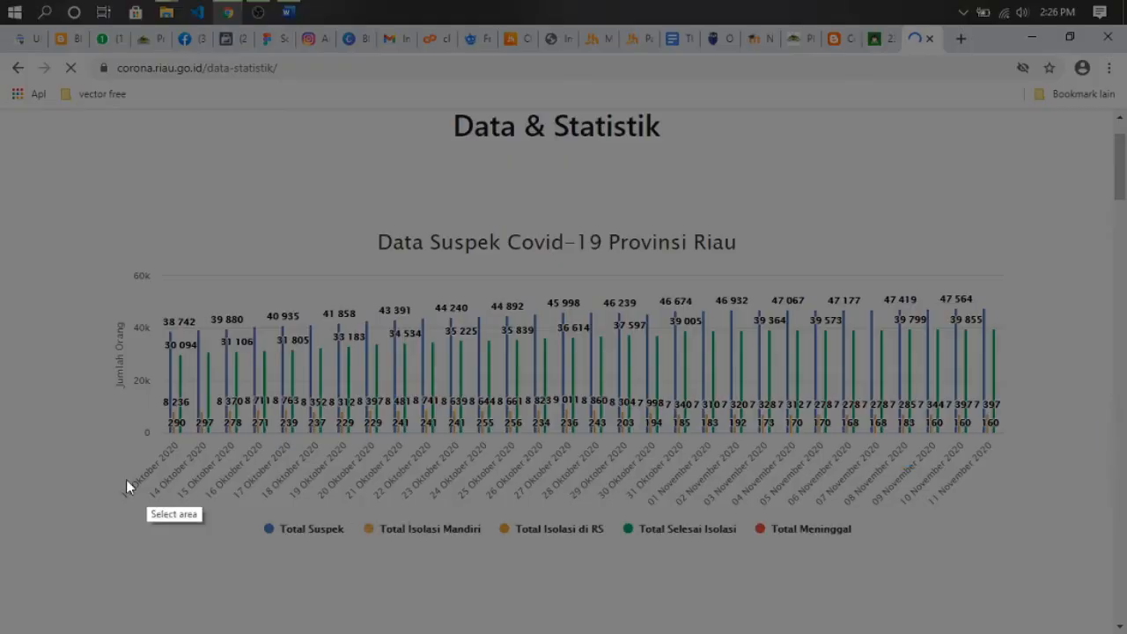
{"action": "left_click_drag", "start_coordinate": [105, 227], "coordinate": [1024, 551]}
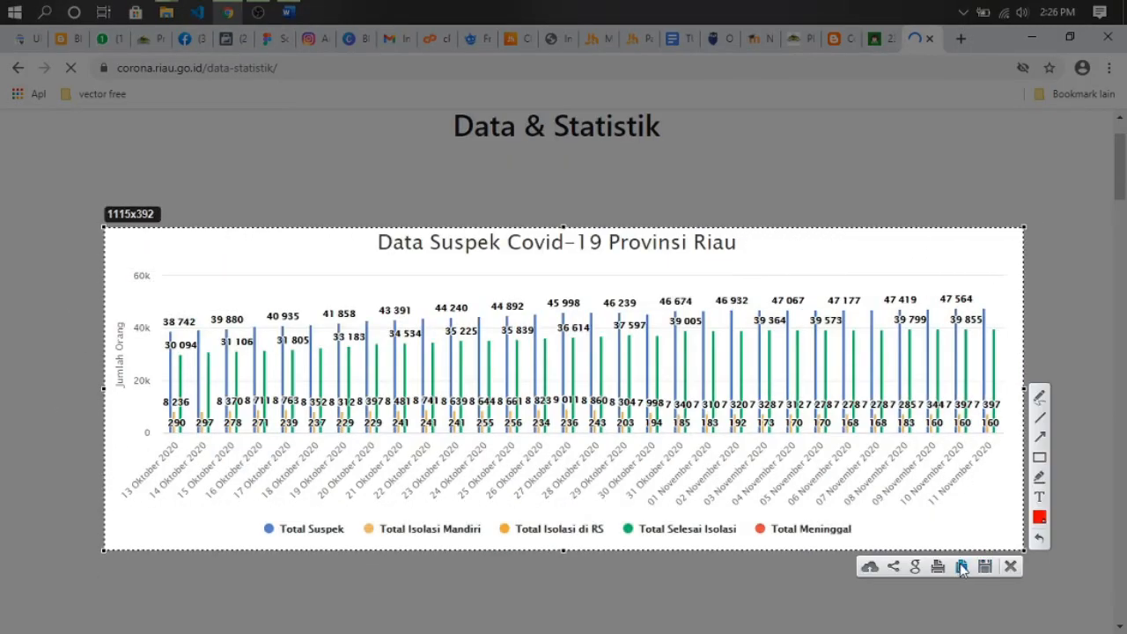
{"action": "left_click", "coordinate": [962, 566]}
{"action": "left_click", "coordinate": [287, 12]}
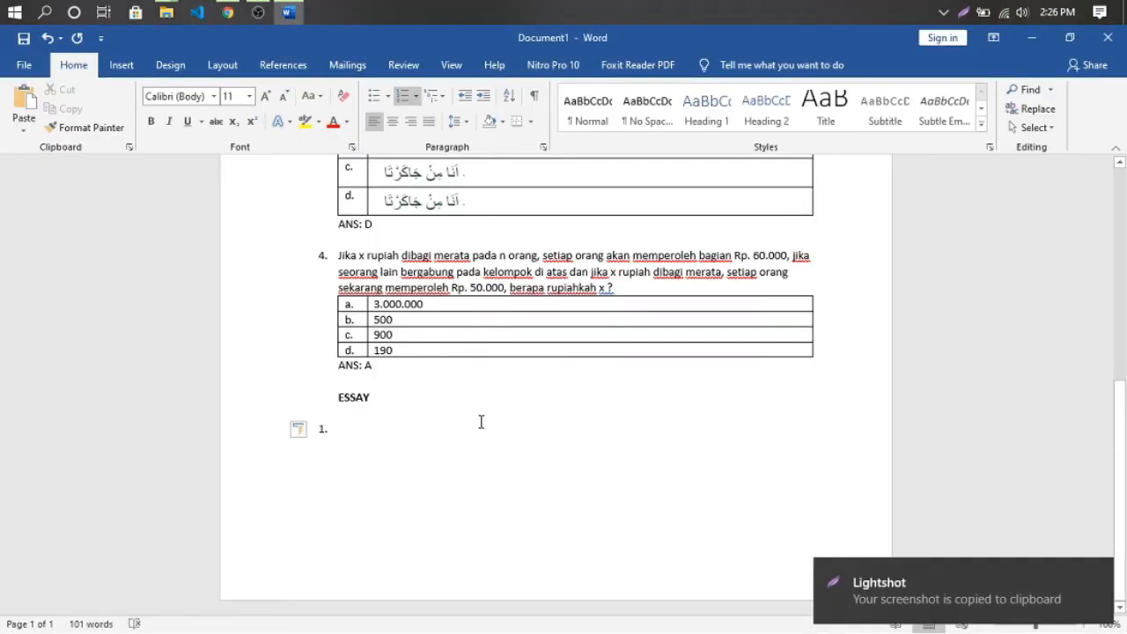
{"action": "key", "text": "ctrl+v"}
{"action": "scroll", "coordinate": [480, 423], "scroll_direction": "down", "scroll_amount": 2}
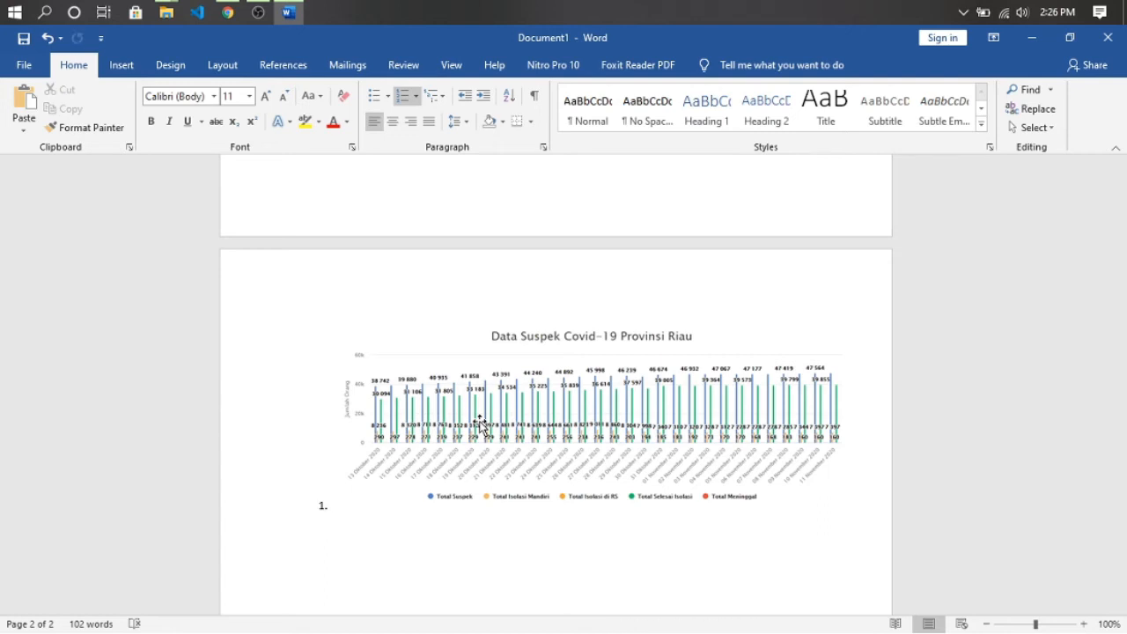
Write "Coba jelaskan apa informasi yang kamu dapat dari gambar diatas?" below the chart in essay item 1.
{"action": "type", "text": "coba jelaskan"}
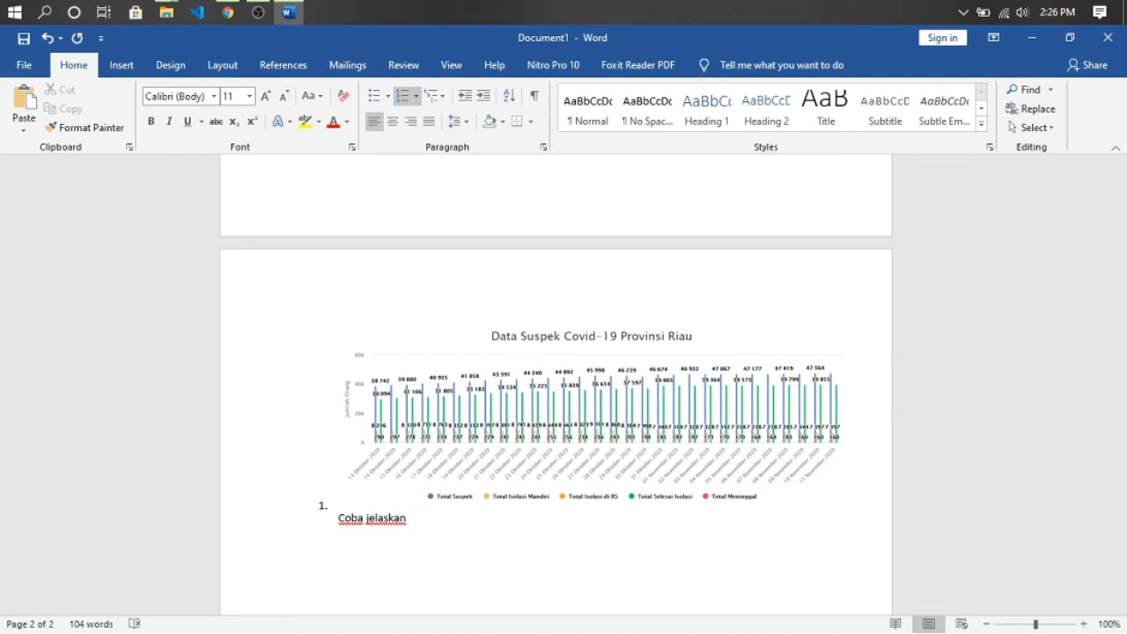
{"action": "type", "text": "apa informasi yang kamu dapat"}
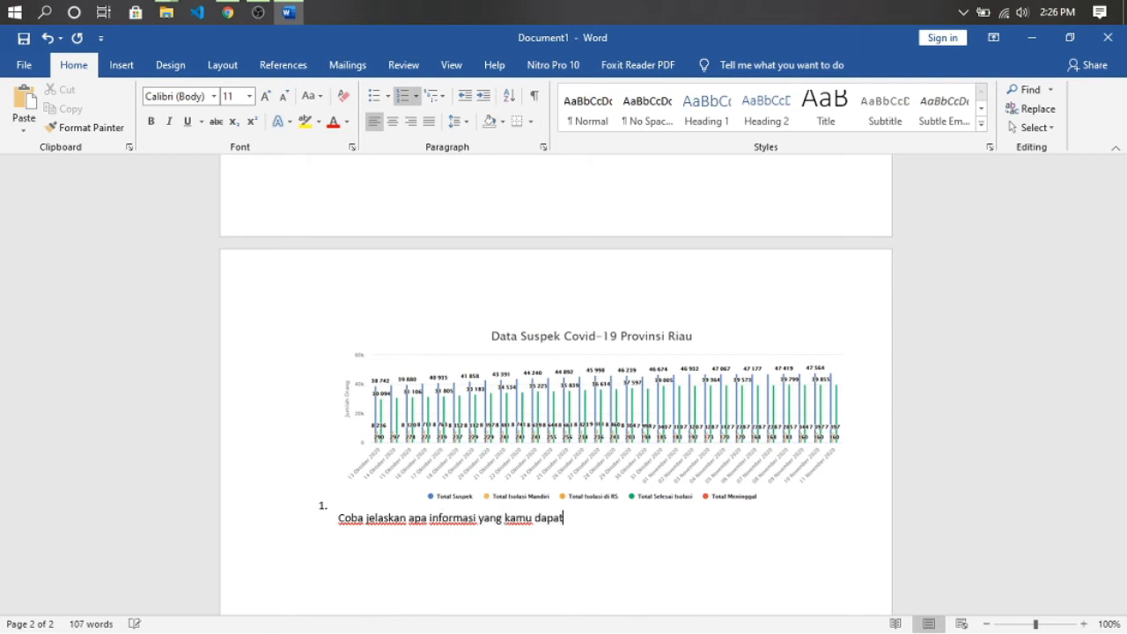
{"action": "type", "text": " dari gambar diatas?"}
Shrink the chart picture in essay item 1 proportionally to fit within the page margins, and return to the end of the question text.
{"action": "left_click", "coordinate": [501, 414]}
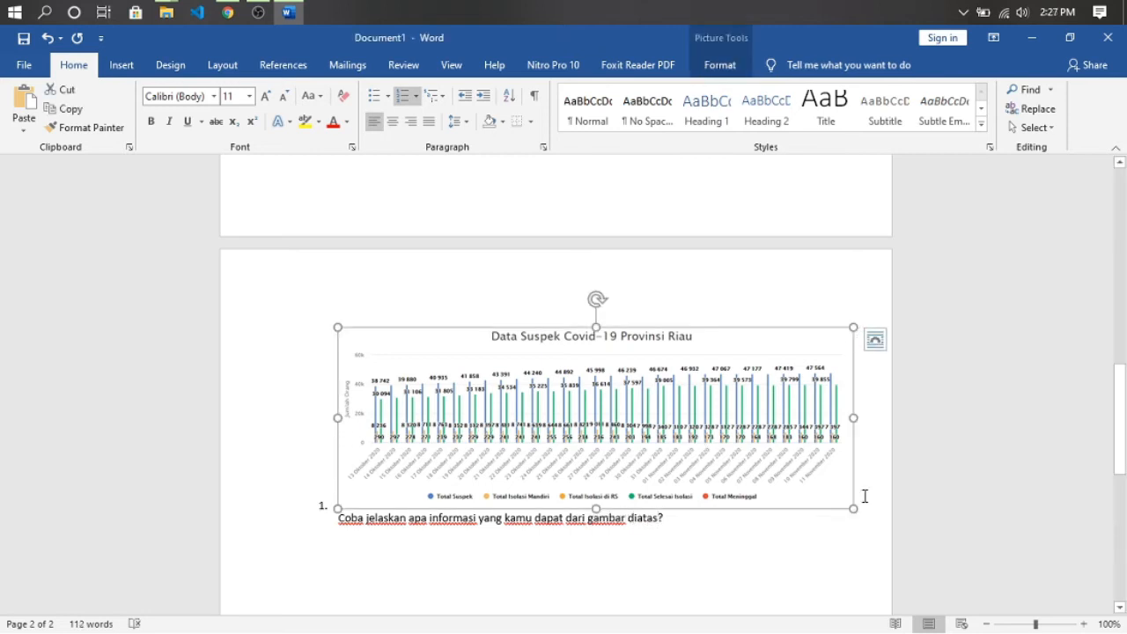
{"action": "left_click_drag", "start_coordinate": [816, 497], "coordinate": [735, 465]}
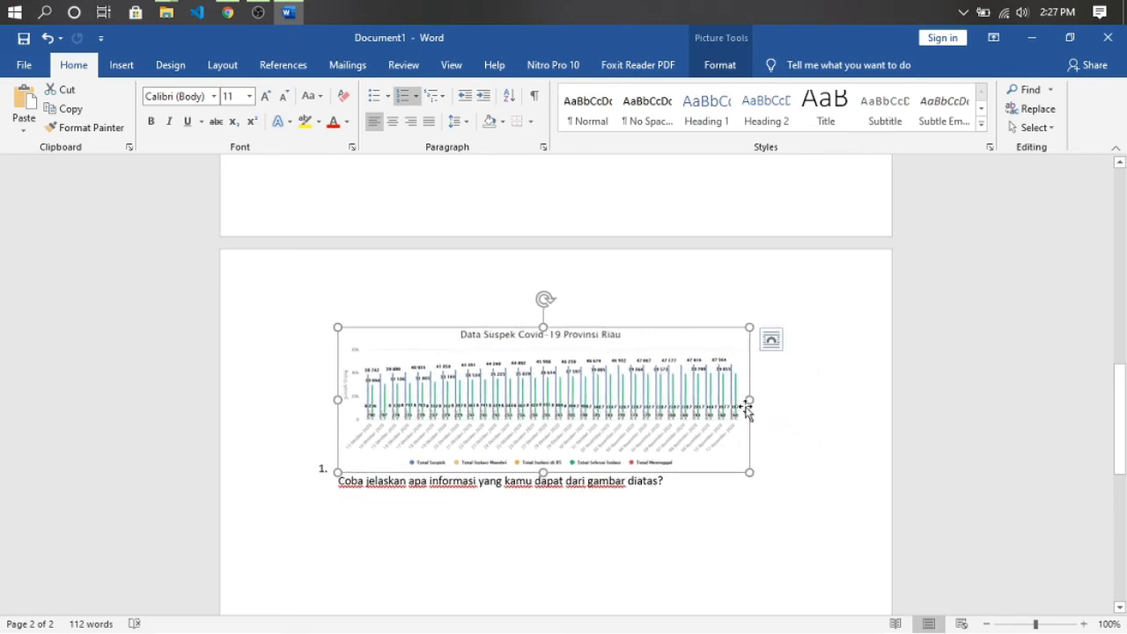
{"action": "left_click", "coordinate": [690, 485]}
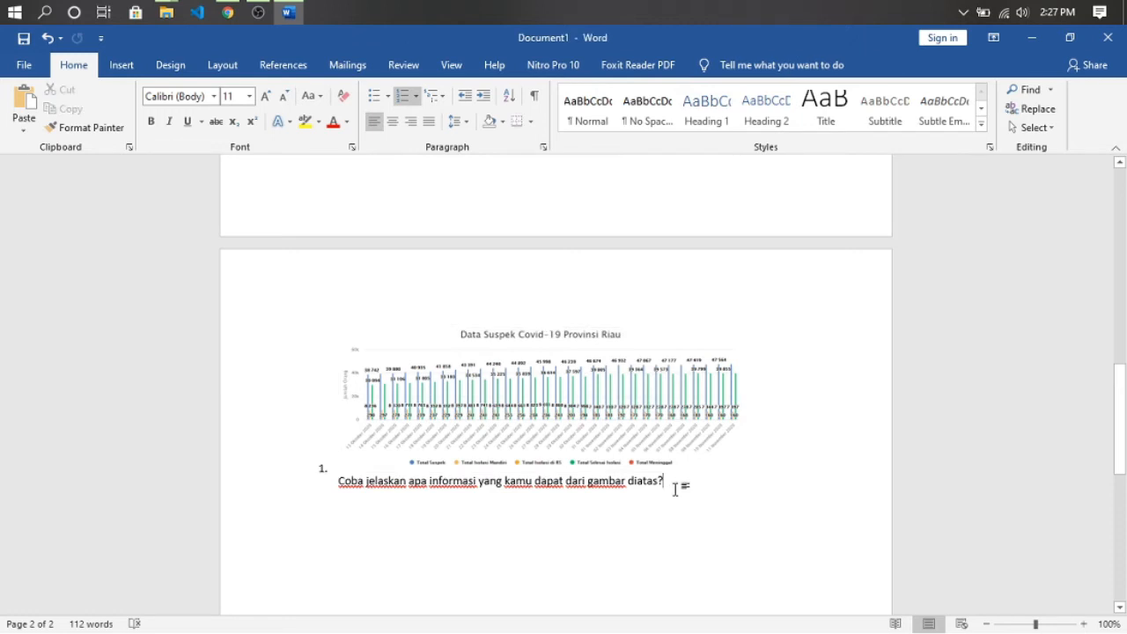
Add the unnumbered answer line "ANS: Benar" below the question text of essay item 1.
{"action": "scroll", "coordinate": [669, 493], "scroll_direction": "down", "scroll_amount": 1}
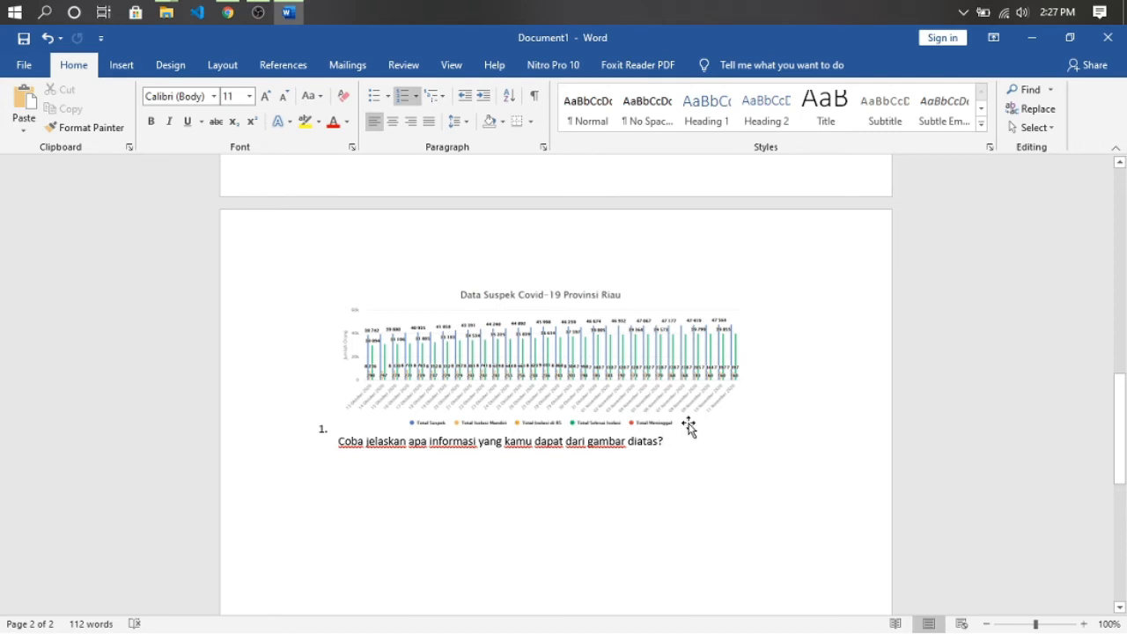
{"action": "key", "text": "Return"}
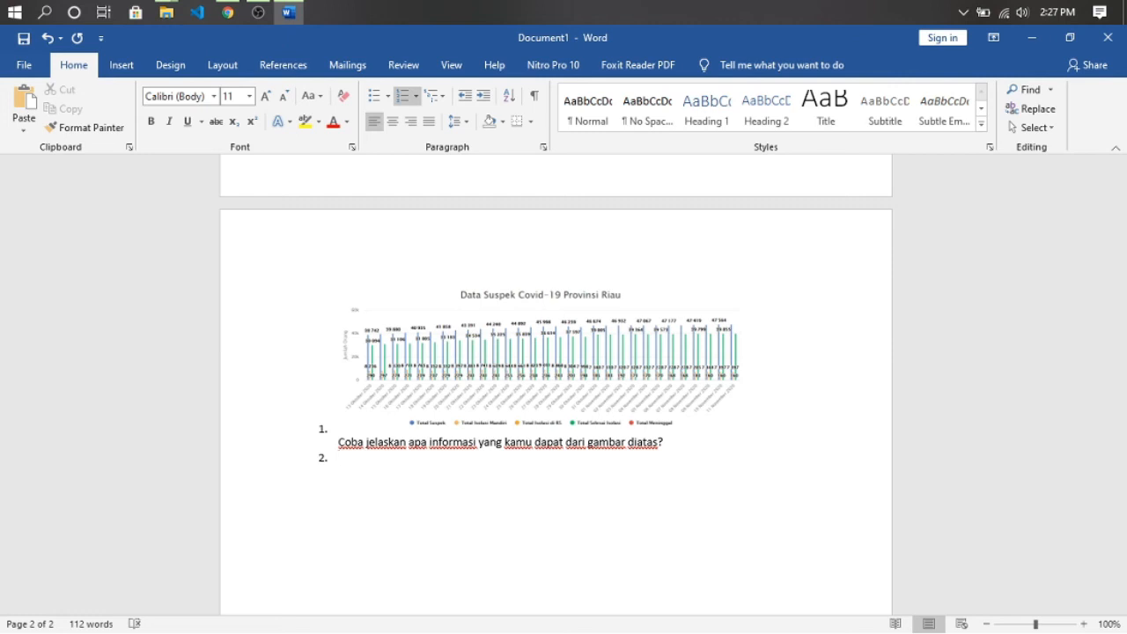
{"action": "key", "text": "ctrl+z"}
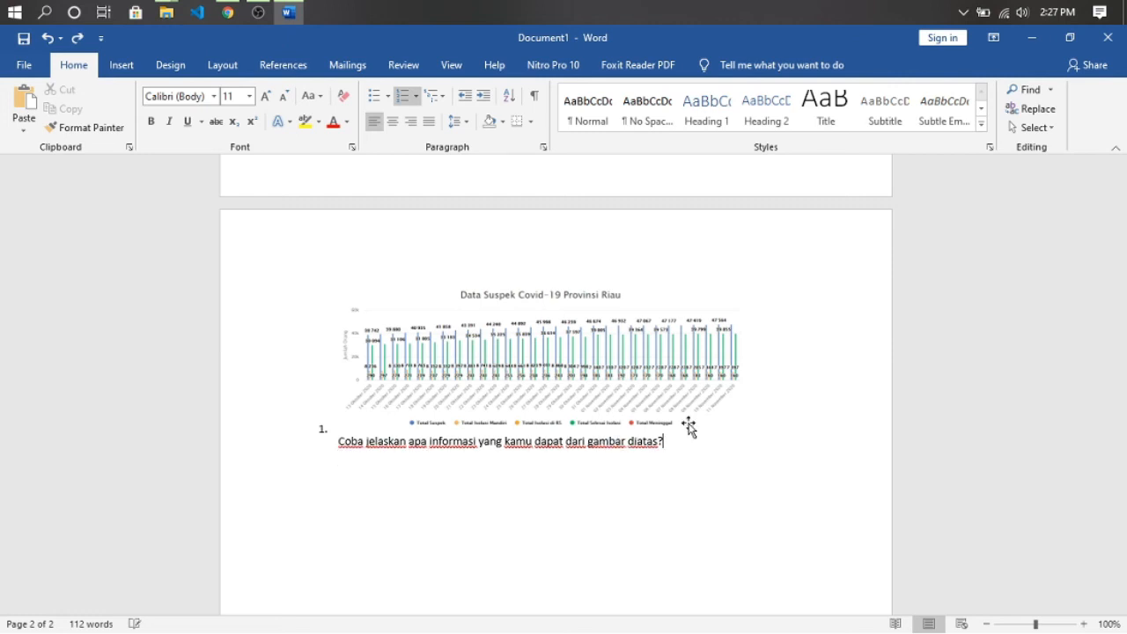
{"action": "key", "text": "Return"}
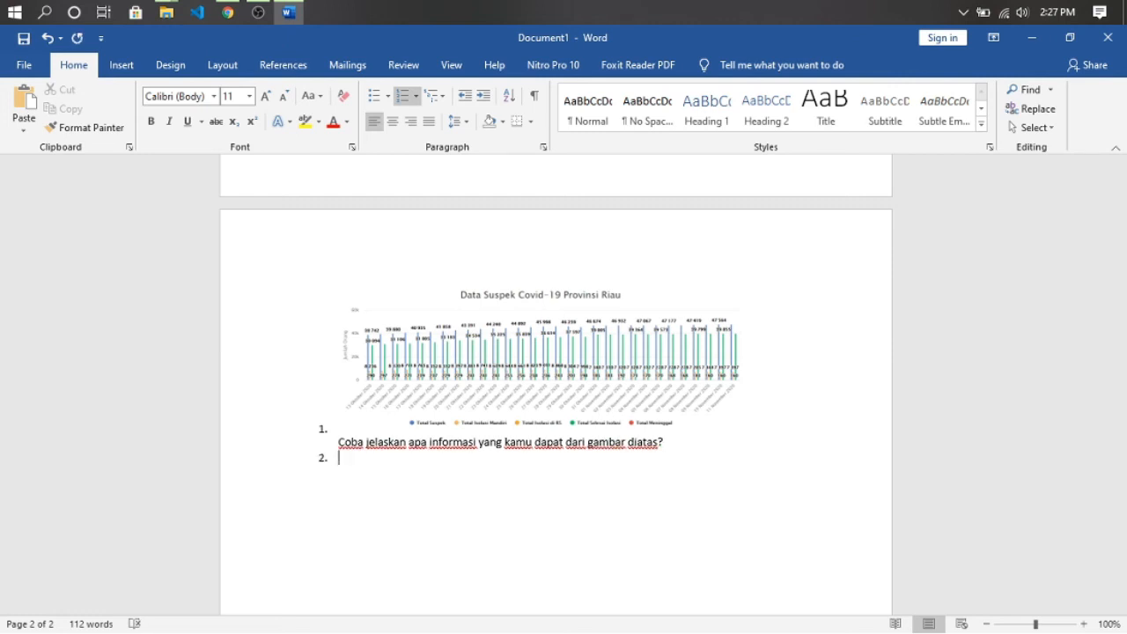
{"action": "key", "text": "Return"}
{"action": "key", "text": "Tab"}
{"action": "key", "text": "BackSpace"}
{"action": "key", "text": "BackSpace"}
{"action": "key", "text": "Return"}
{"action": "type", "text": "A"}
{"action": "key", "text": "BackSpace"}
{"action": "key", "text": "BackSpace"}
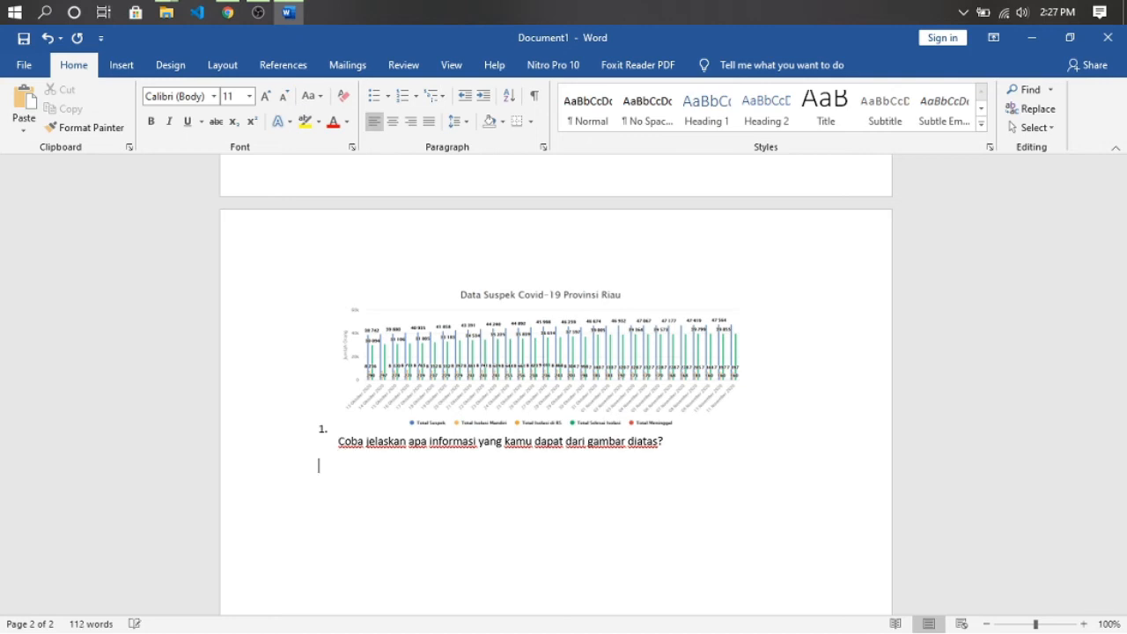
{"action": "key", "text": "BackSpace"}
{"action": "key", "text": "BackSpace"}
{"action": "type", "text": "ANS: Benar"}
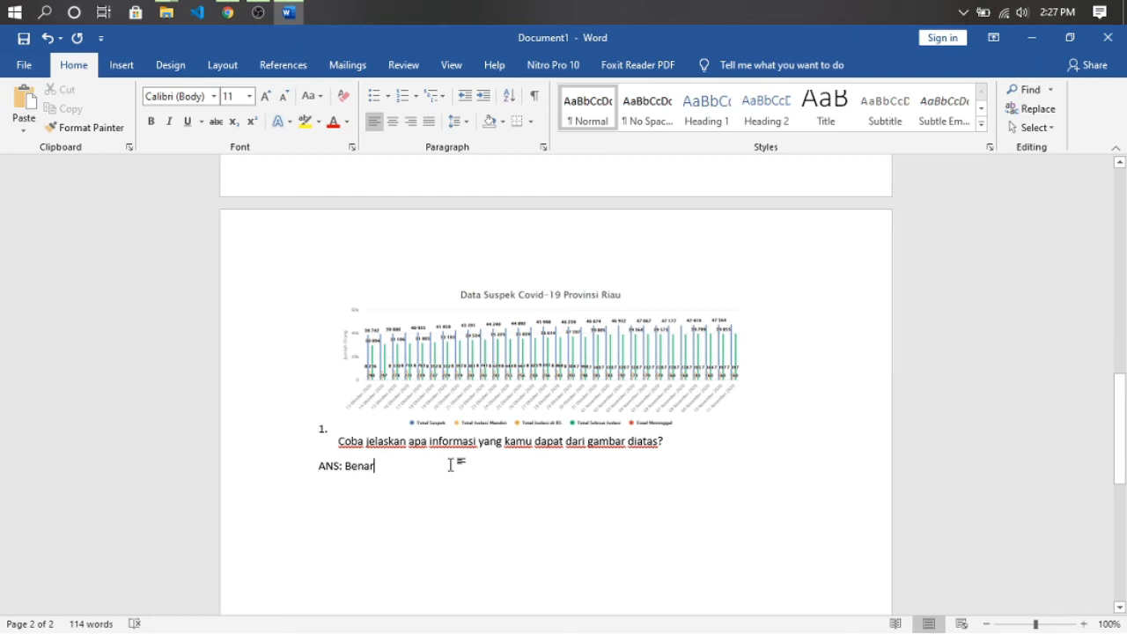
Add numbered essay item 2, "Coba sebutkan rukun islam dan rukun iman?", followed by the unnumbered answer line "ANS: Benar".
{"action": "key", "text": "Return"}
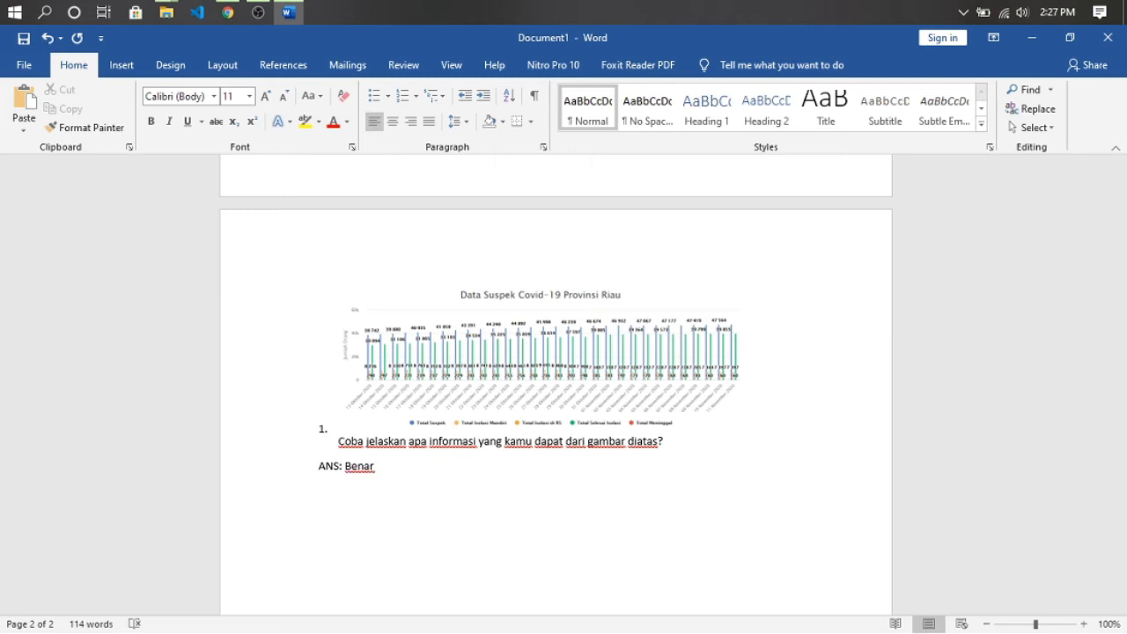
{"action": "left_click", "coordinate": [402, 96]}
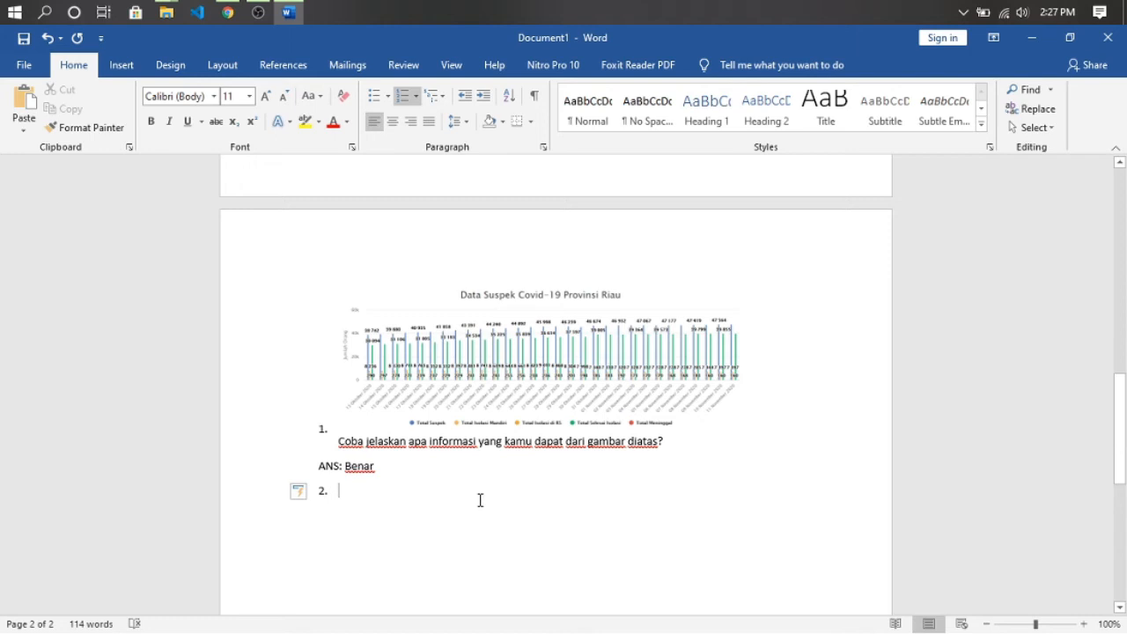
{"action": "type", "text": "Co"}
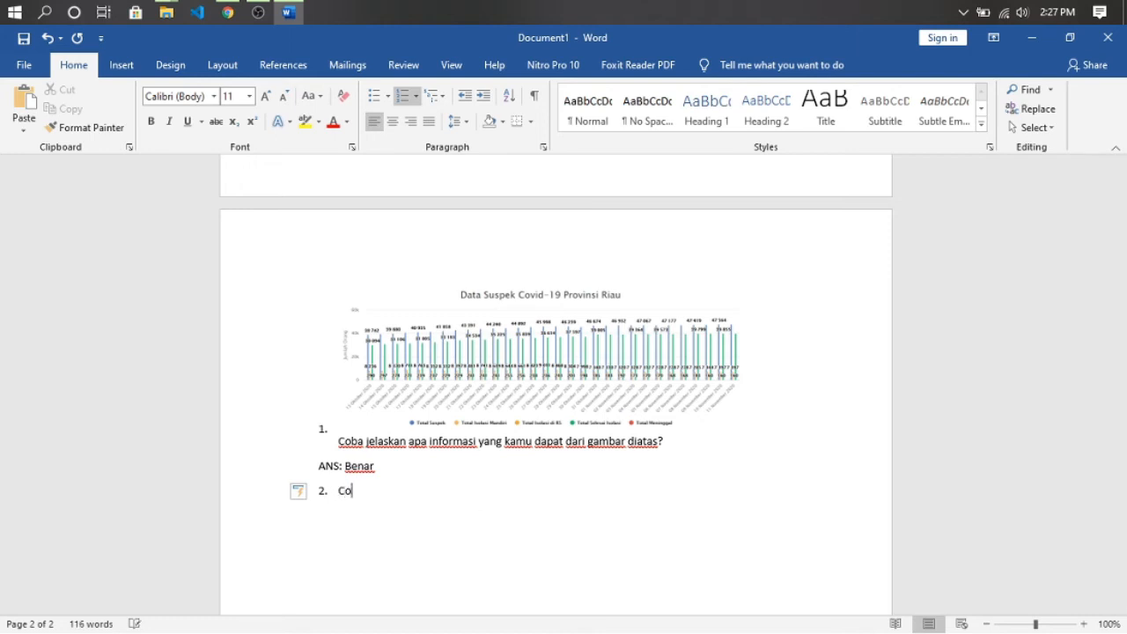
{"action": "type", "text": "ba sebutkan rukun"}
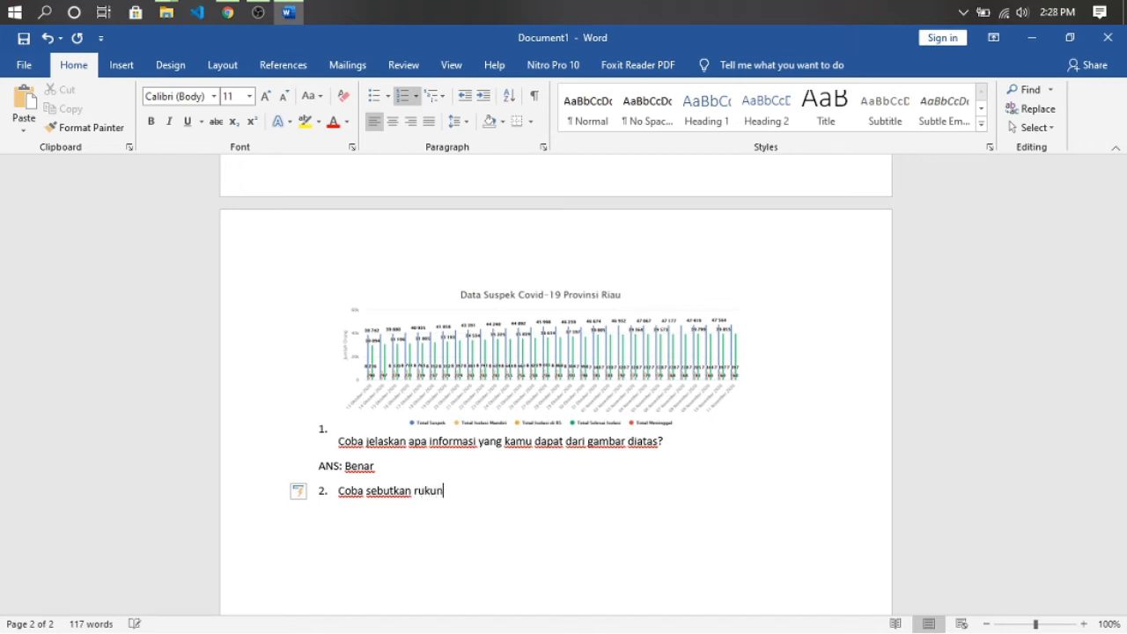
{"action": "type", "text": " islam dan r"}
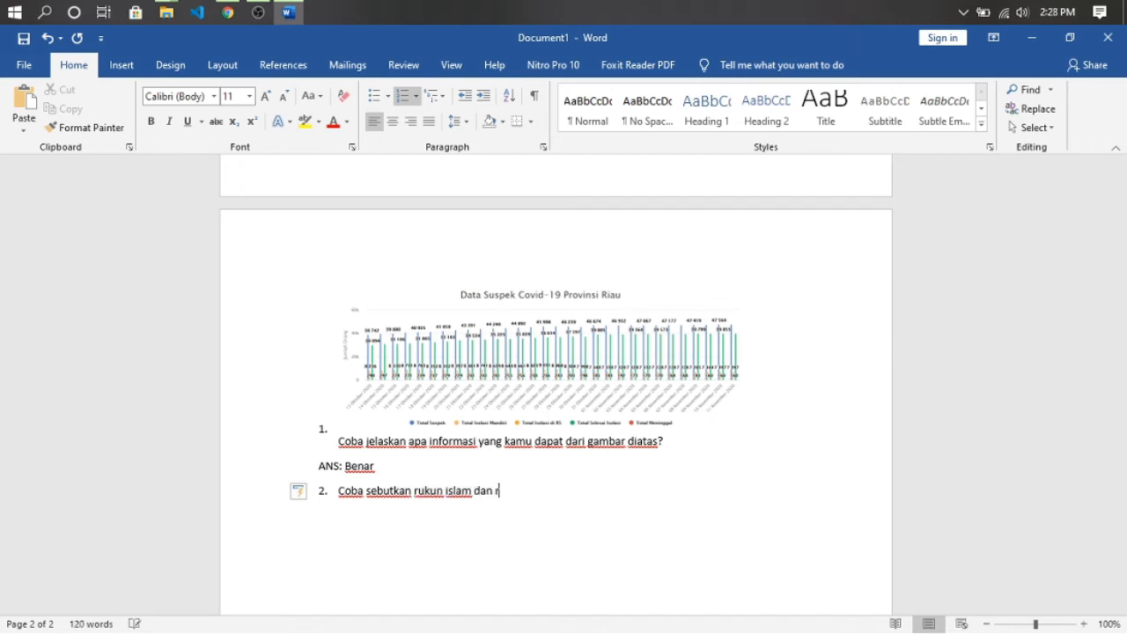
{"action": "type", "text": "ukun iman?"}
{"action": "key", "text": "Return"}
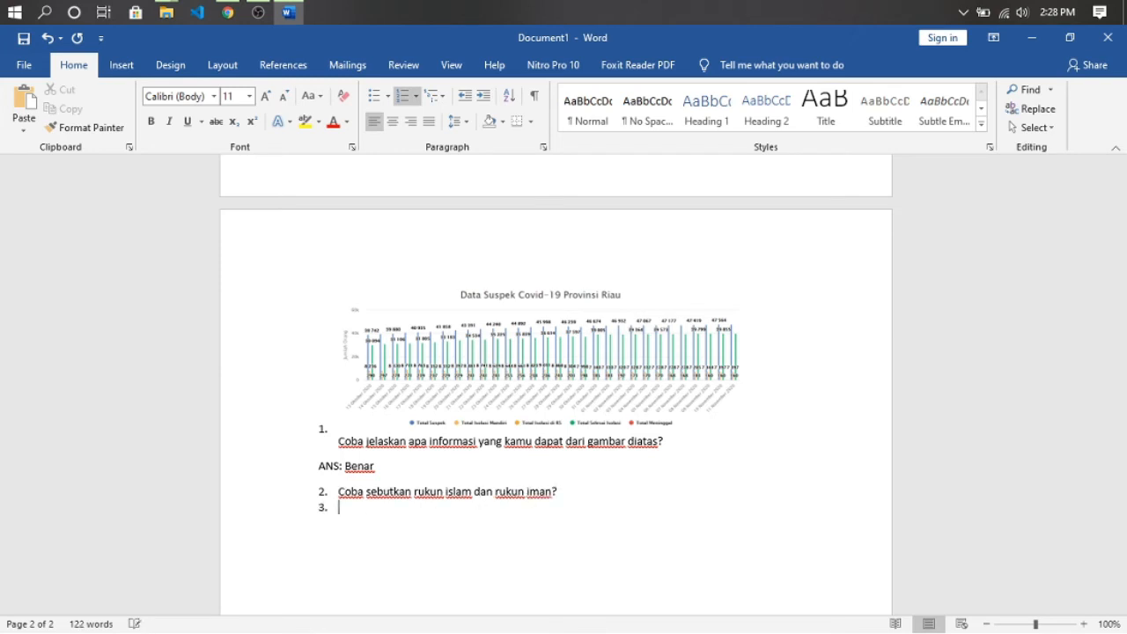
{"action": "key", "text": "BackSpace"}
{"action": "type", "text": "ANS"}
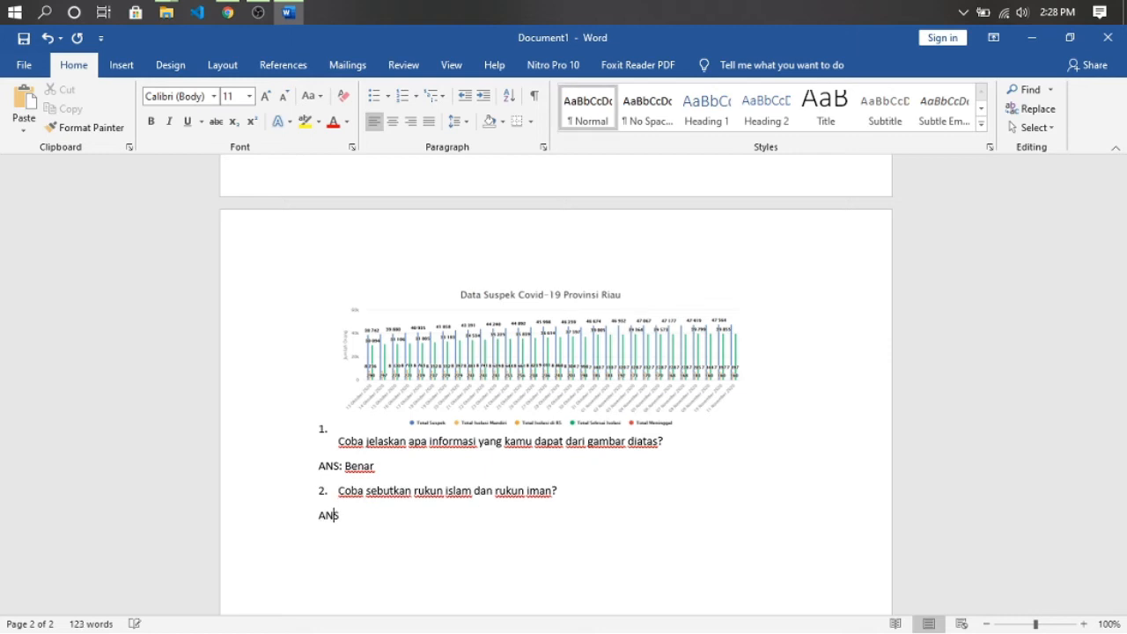
{"action": "type", "text": ": Benar"}
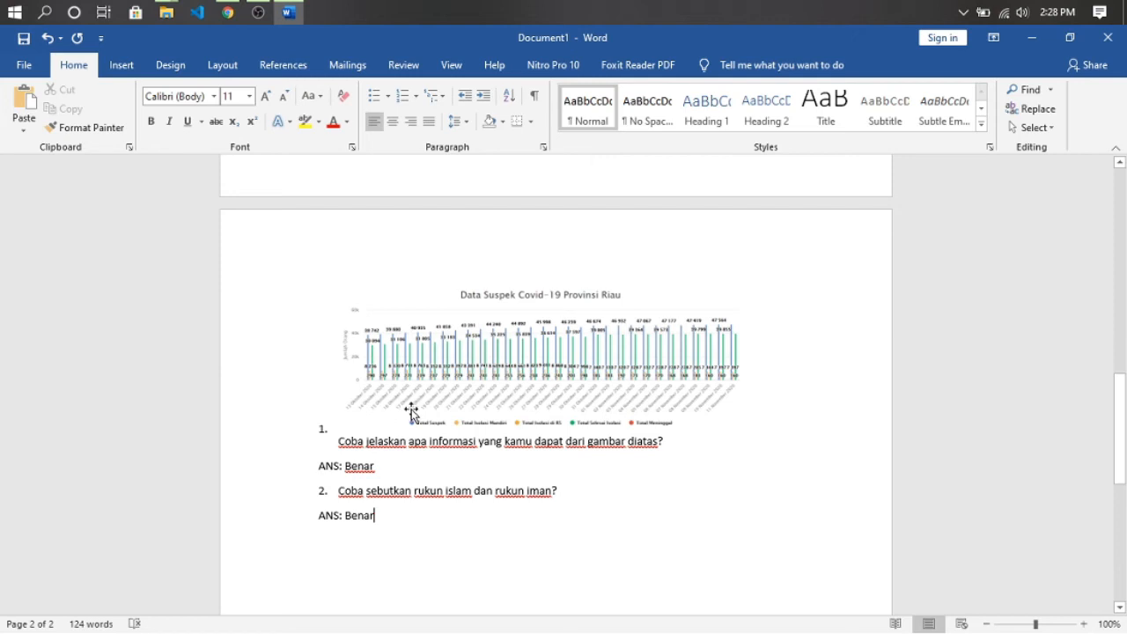
Look over the multiple-choice and essay questions with their answer lines throughout the document.
{"action": "scroll", "coordinate": [411, 410], "scroll_direction": "up", "scroll_amount": 3}
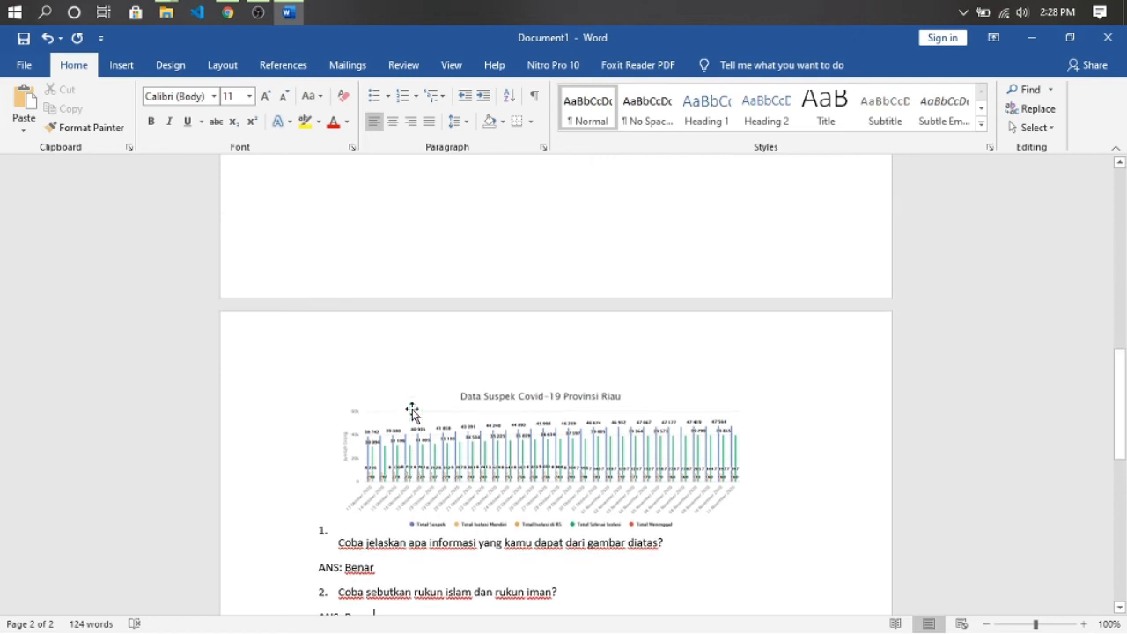
{"action": "scroll", "coordinate": [419, 410], "scroll_direction": "up", "scroll_amount": 15}
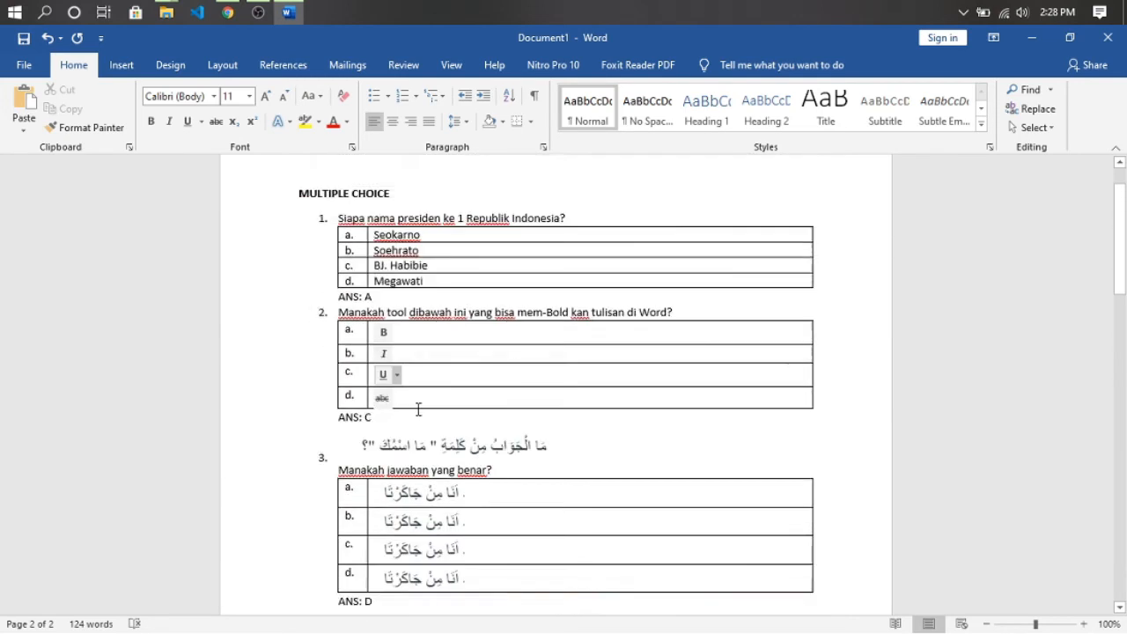
{"action": "scroll", "coordinate": [328, 409], "scroll_direction": "down", "scroll_amount": 15}
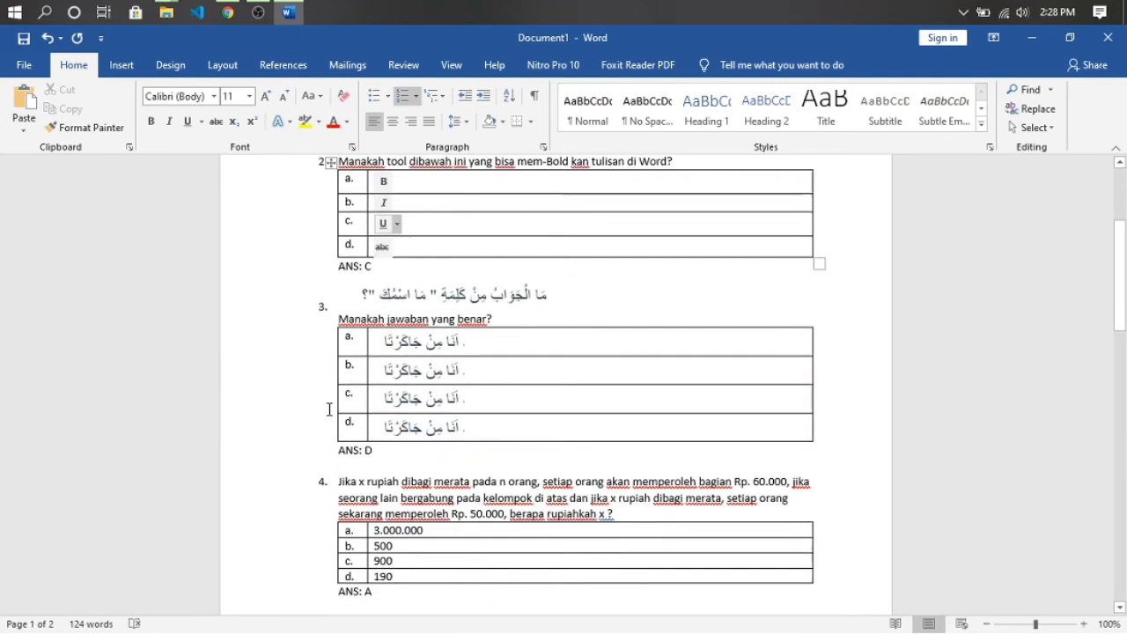
{"action": "scroll", "coordinate": [328, 410], "scroll_direction": "down", "scroll_amount": 8}
{"action": "scroll", "coordinate": [327, 408], "scroll_direction": "up", "scroll_amount": 11}
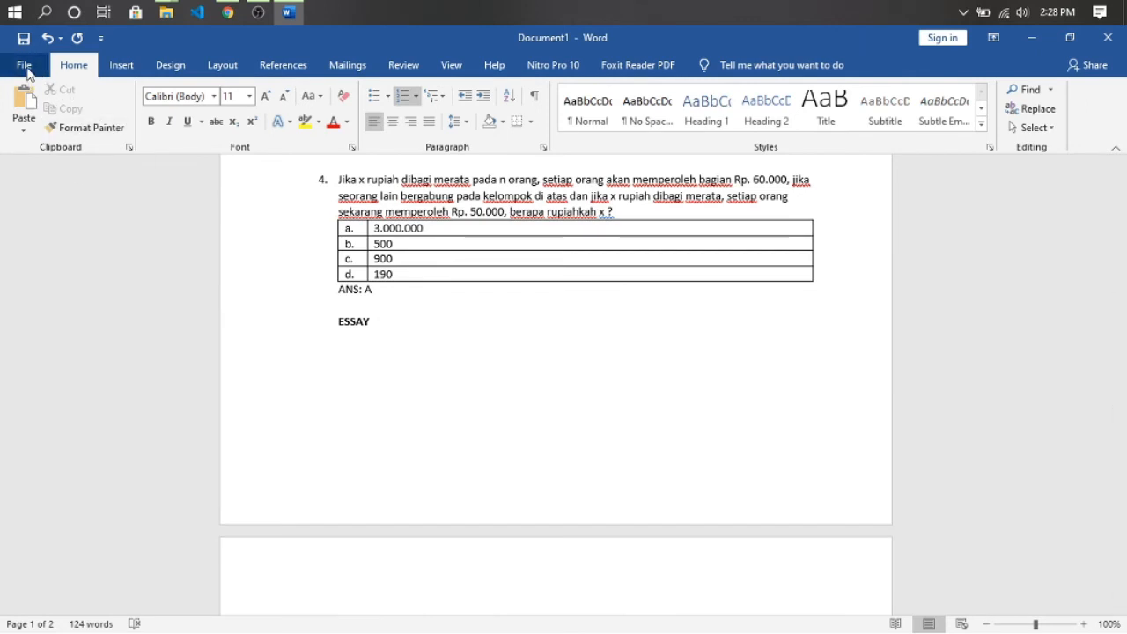
{"action": "left_click", "coordinate": [24, 67]}
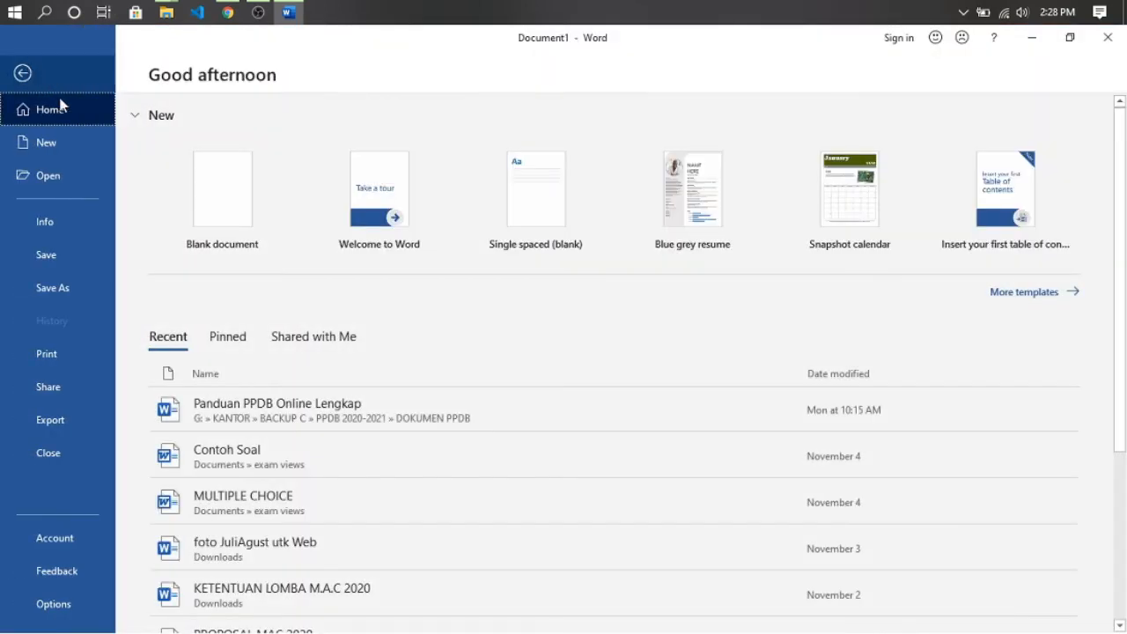
{"action": "left_click", "coordinate": [48, 288]}
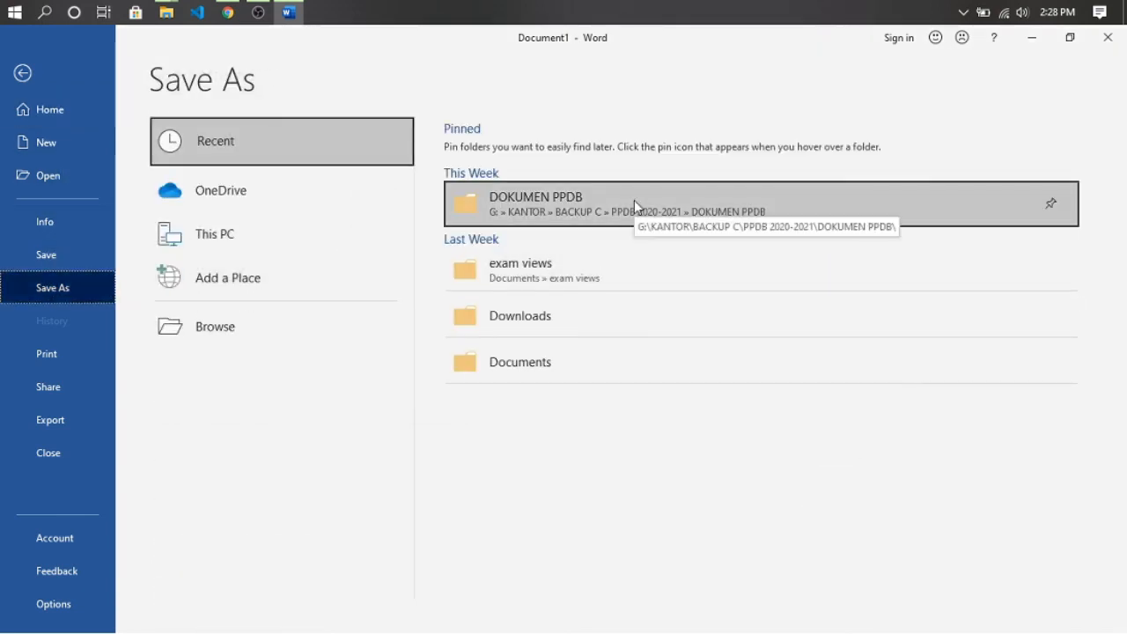
{"action": "left_click", "coordinate": [23, 76]}
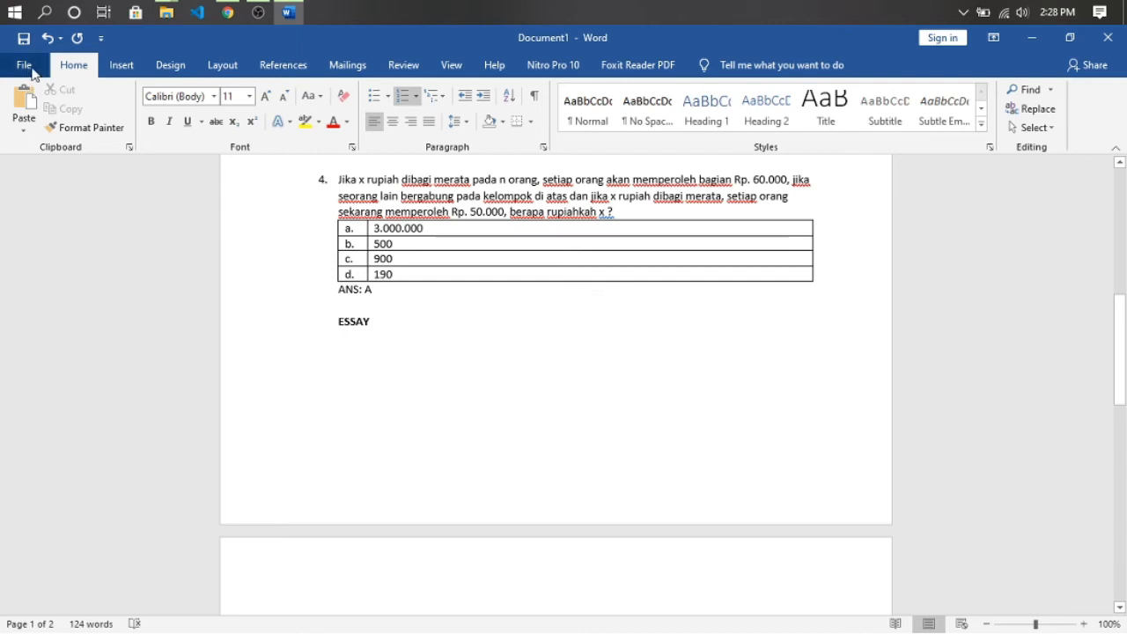
Start saving a copy of the document in the exam views folder under Documents, named "Soal Bahasa Indonesia Kelas 1".
{"action": "left_click", "coordinate": [31, 69]}
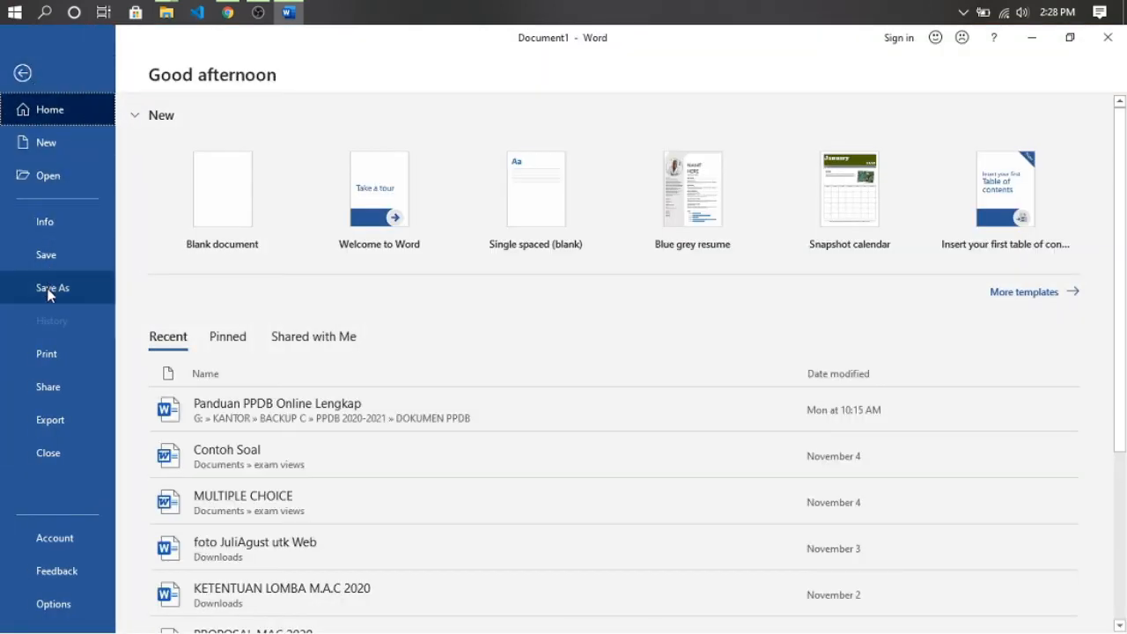
{"action": "left_click", "coordinate": [50, 291]}
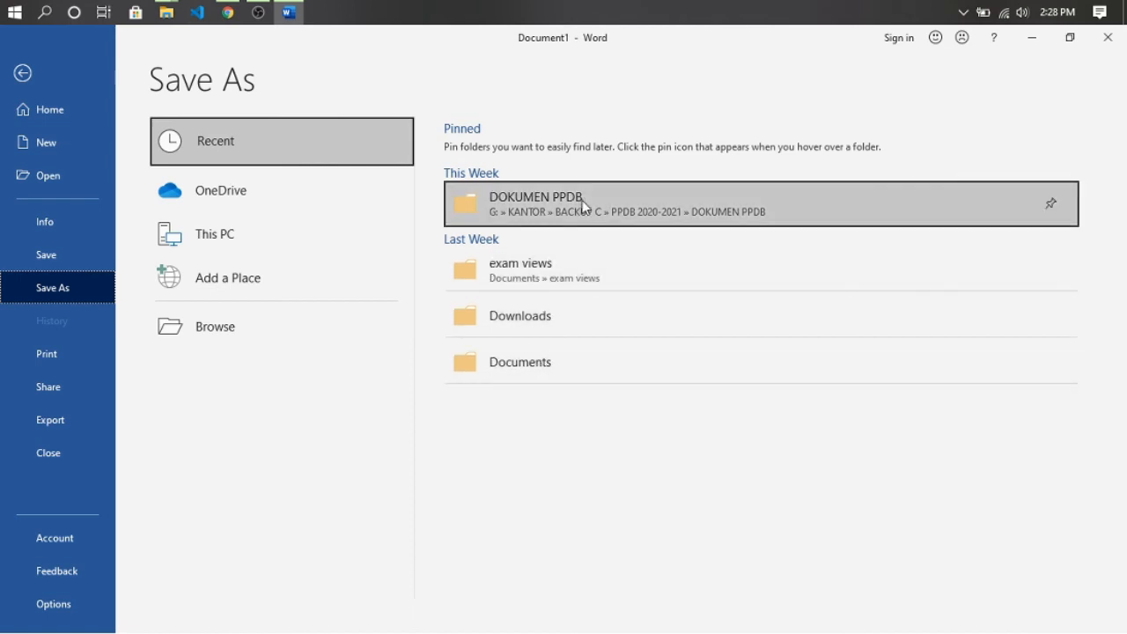
{"action": "left_click", "coordinate": [575, 377]}
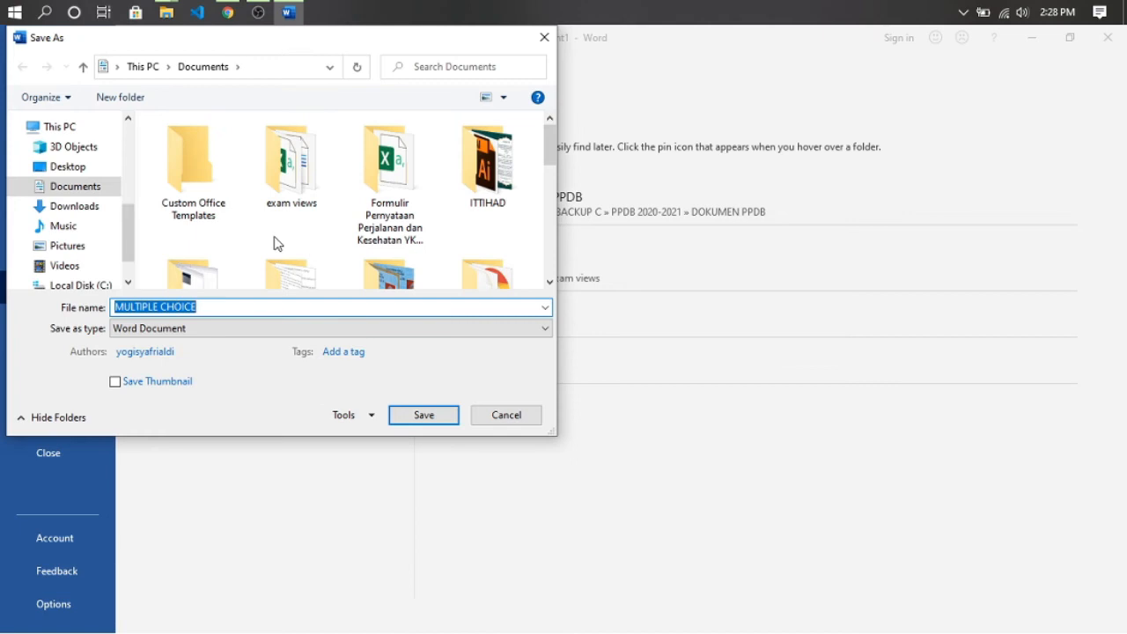
{"action": "double_click", "coordinate": [295, 170]}
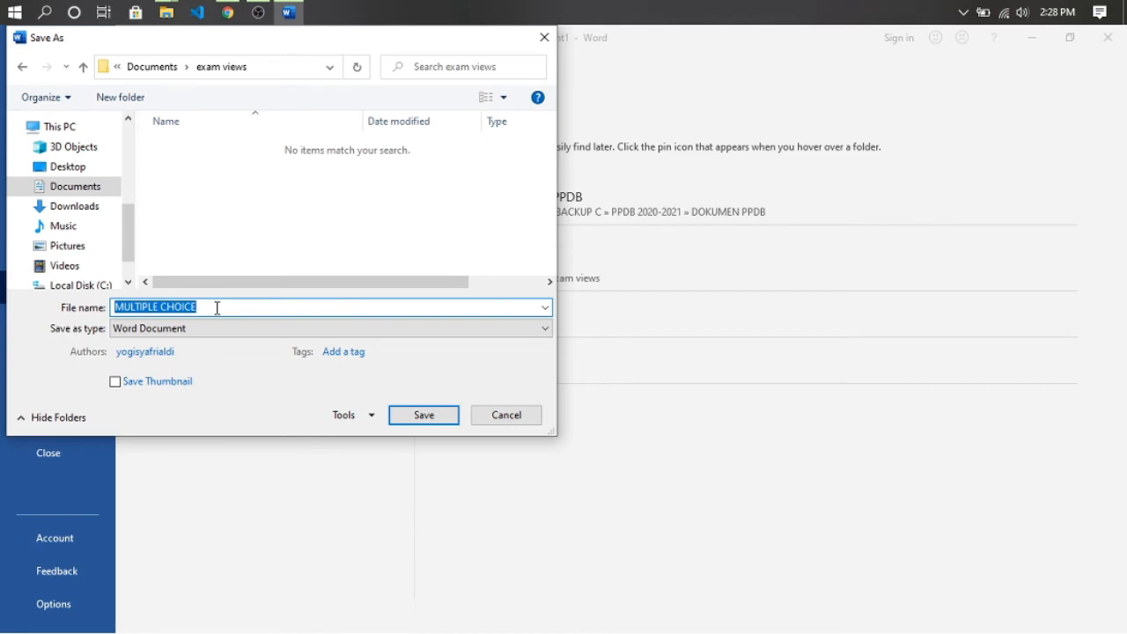
{"action": "type", "text": "So"}
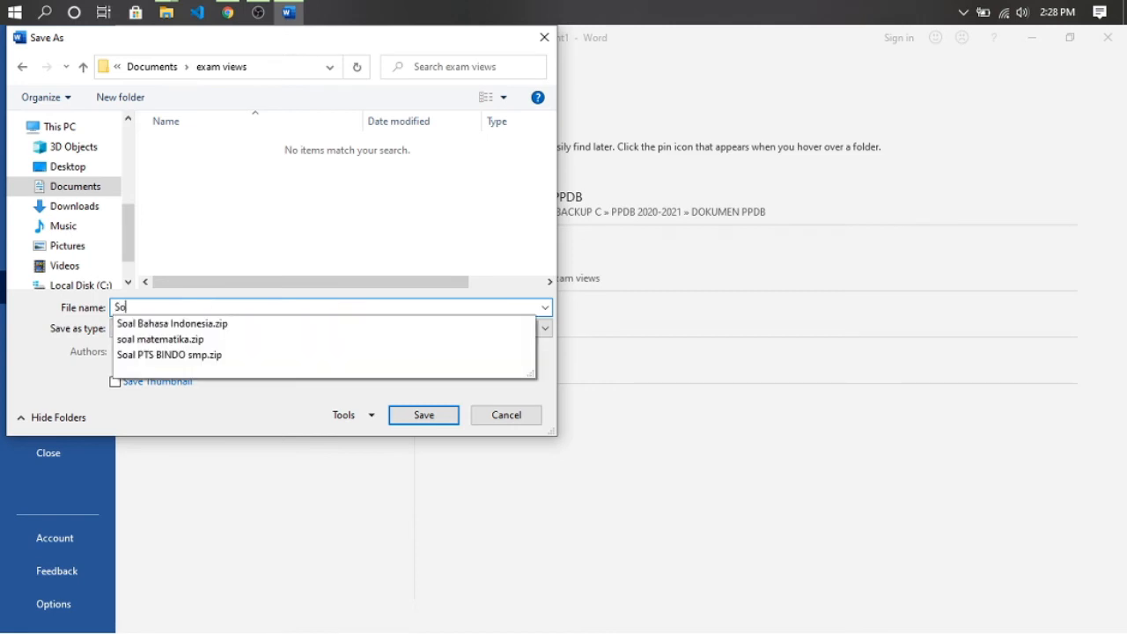
{"action": "type", "text": "al B"}
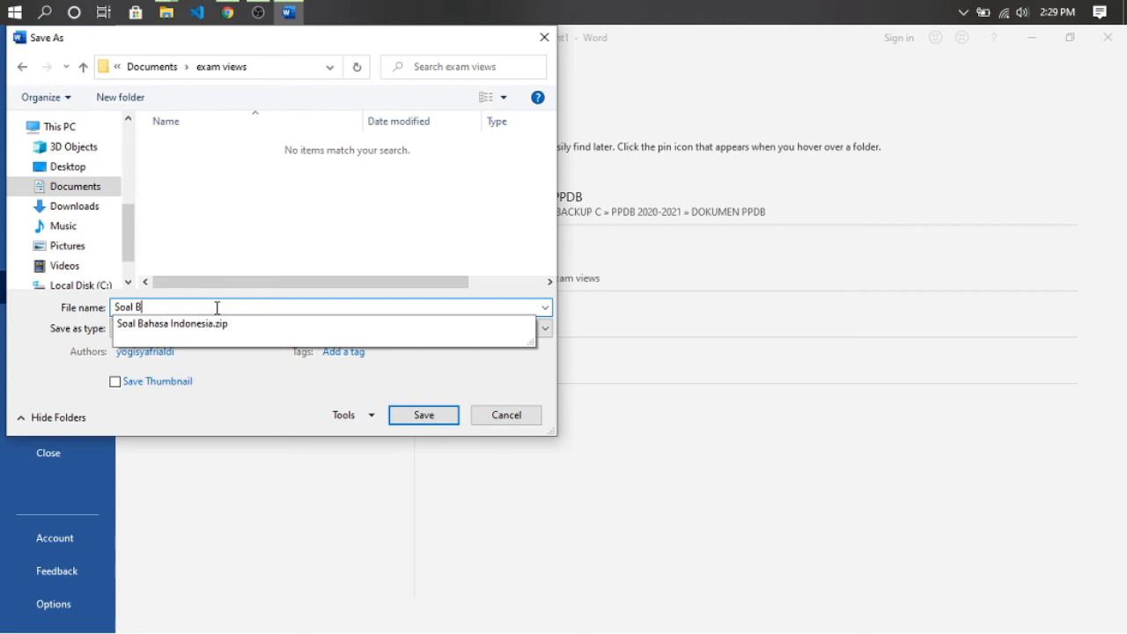
{"action": "type", "text": "ahasa Indo"}
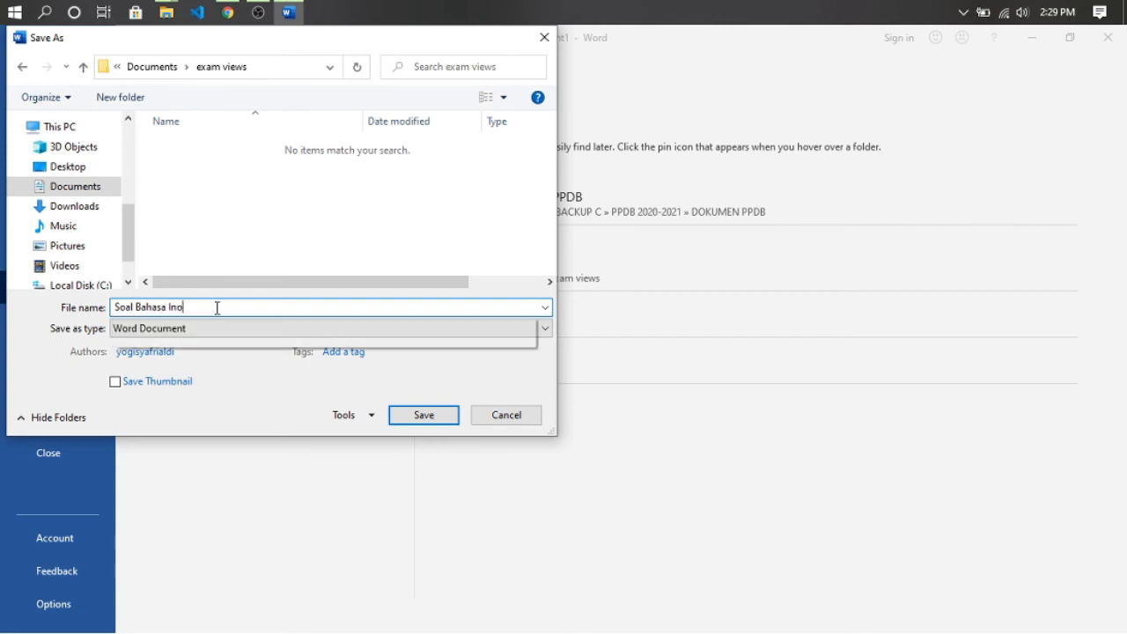
{"action": "type", "text": "nesia Kelas 1"}
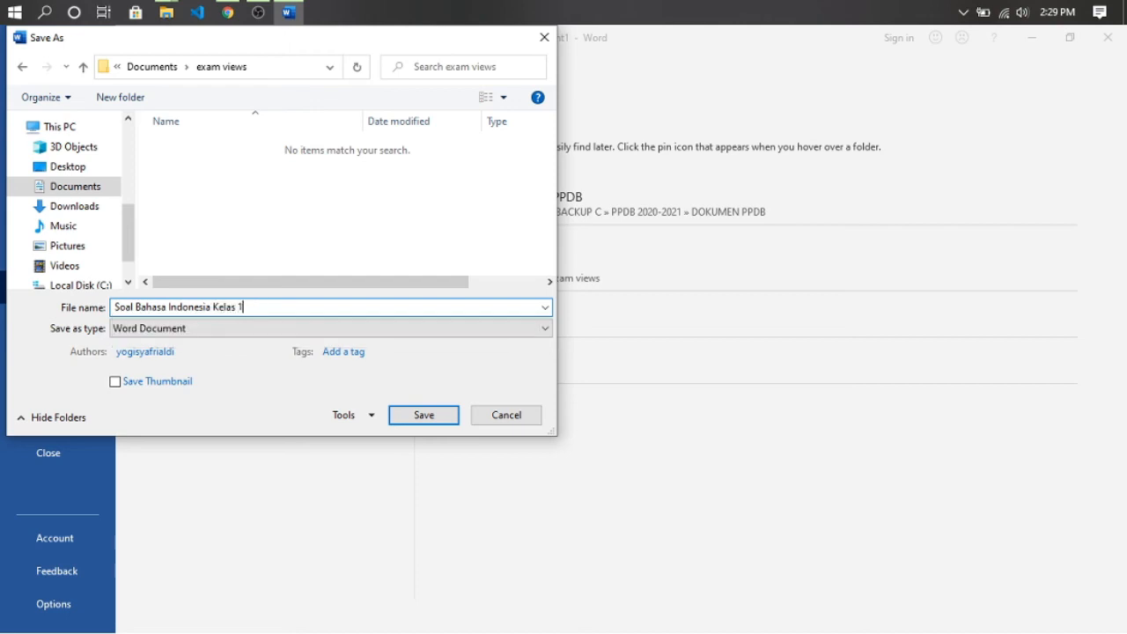
Choose Rich Text Format as the file type, save the file and close the document.
{"action": "left_click", "coordinate": [220, 339]}
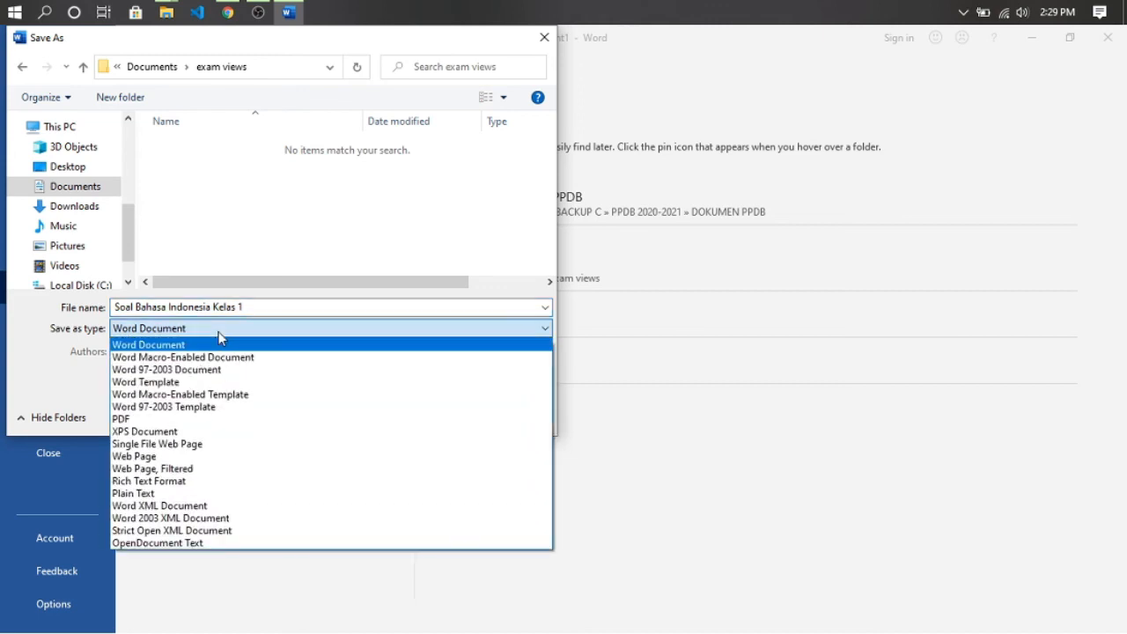
{"action": "left_click", "coordinate": [174, 483]}
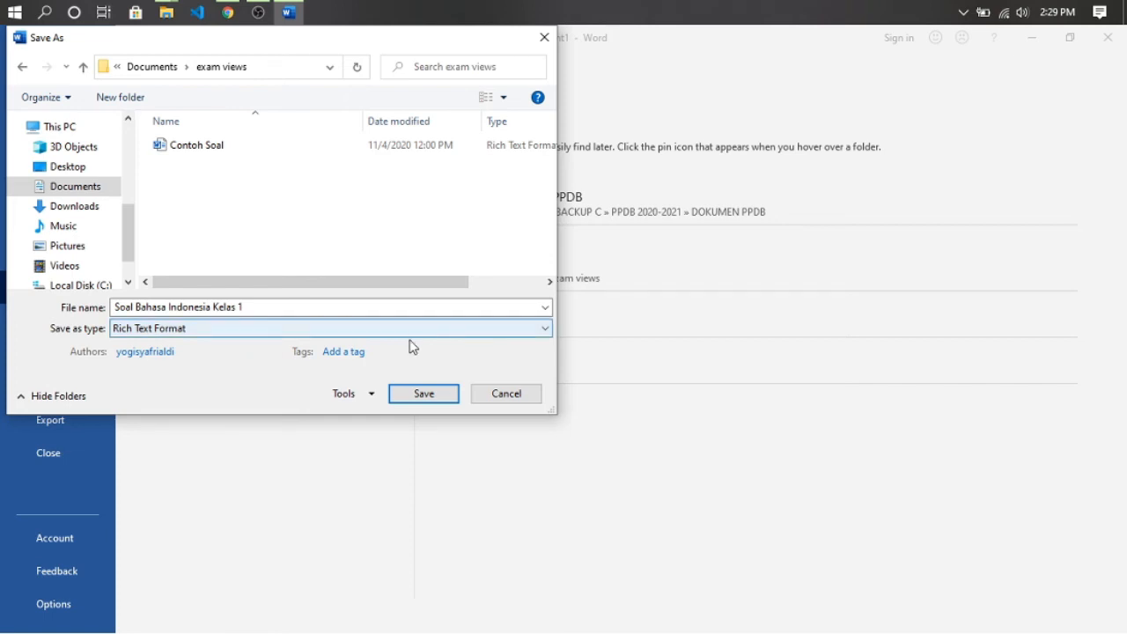
{"action": "left_click", "coordinate": [427, 403]}
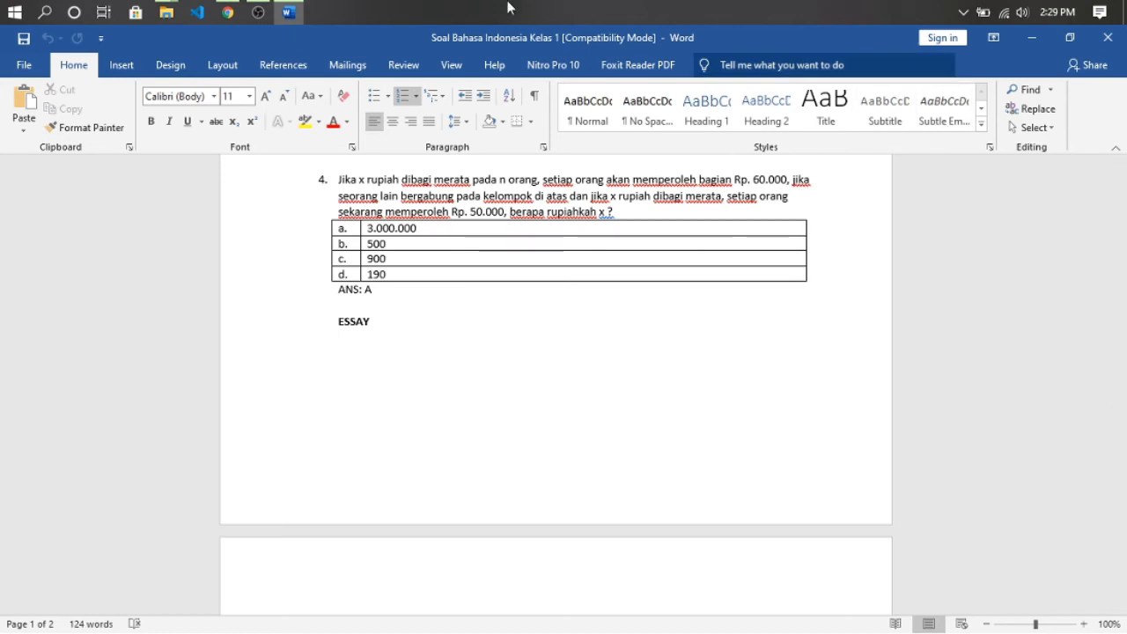
{"action": "left_click", "coordinate": [685, 128]}
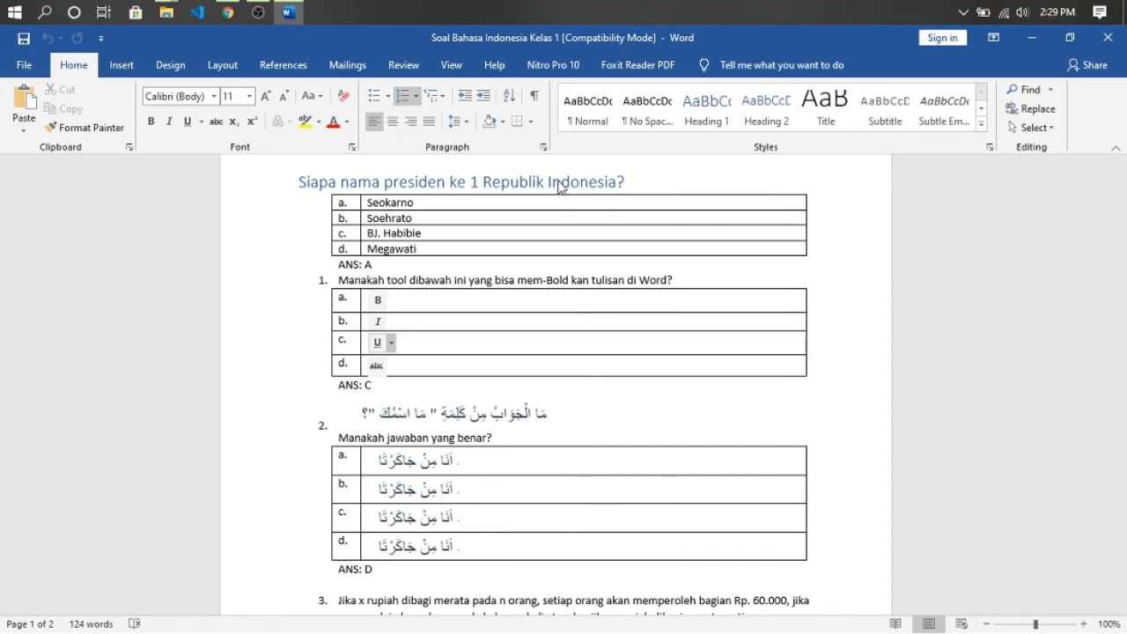
{"action": "left_click", "coordinate": [1108, 37]}
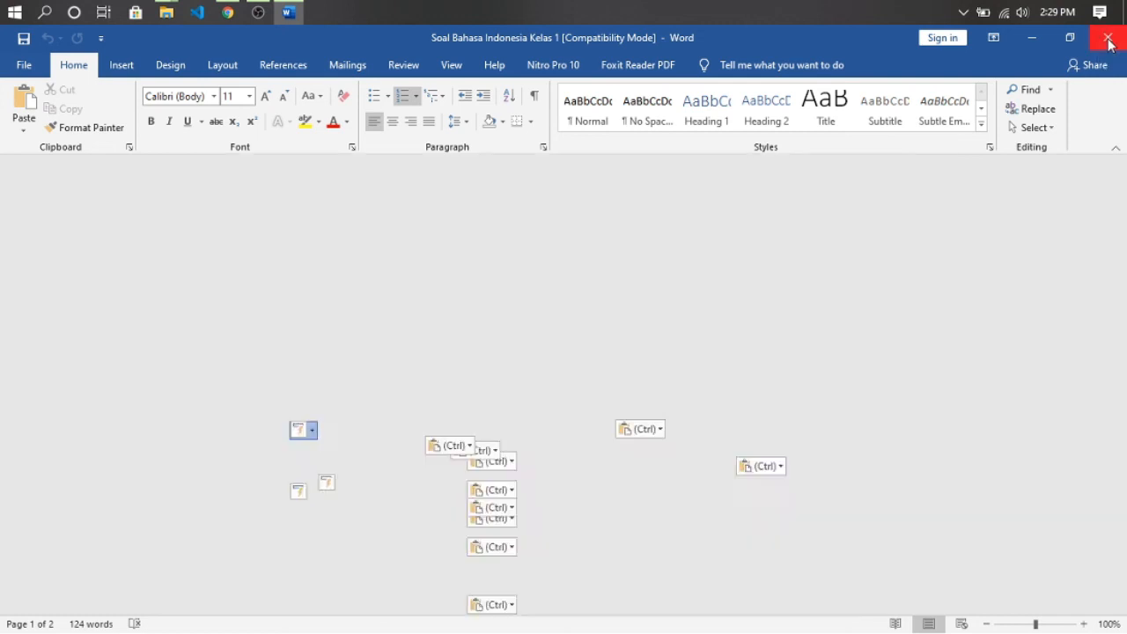
Open ExamView Import Utility and proceed past the import wizard's introduction to the RTF file selection.
{"action": "left_click", "coordinate": [46, 10]}
{"action": "type", "text": "exam"}
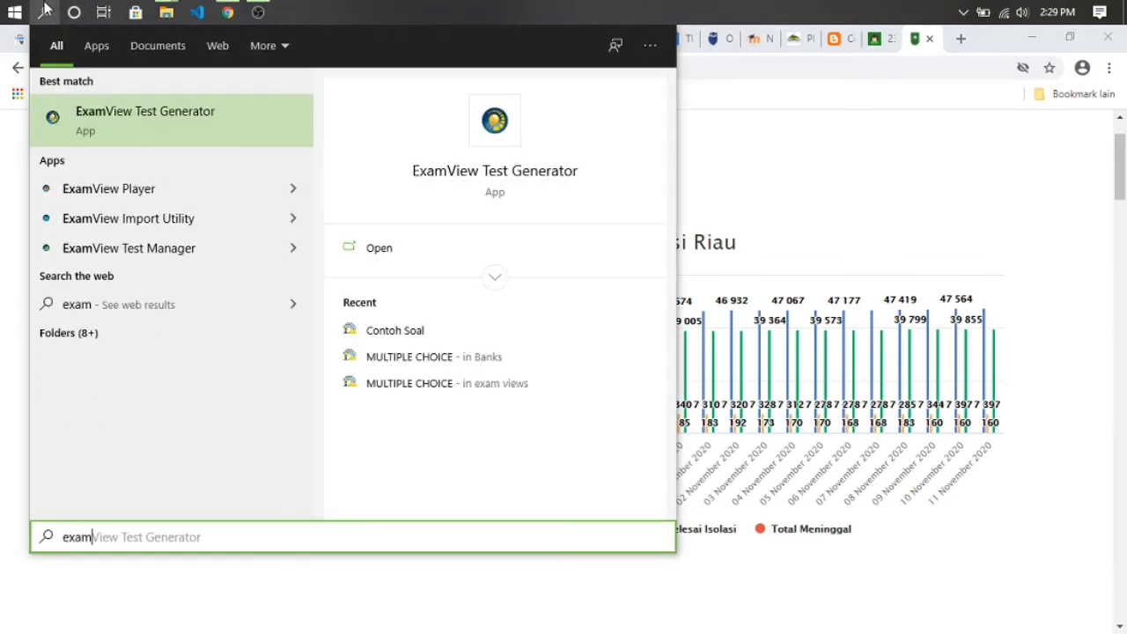
{"action": "left_click", "coordinate": [185, 225]}
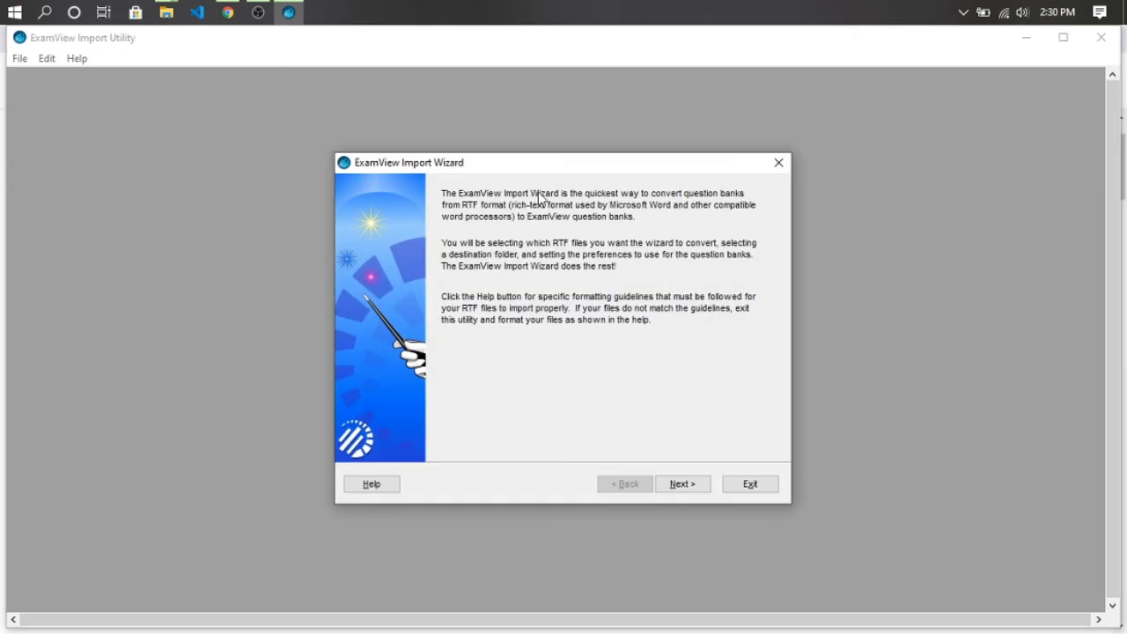
{"action": "left_click", "coordinate": [678, 486]}
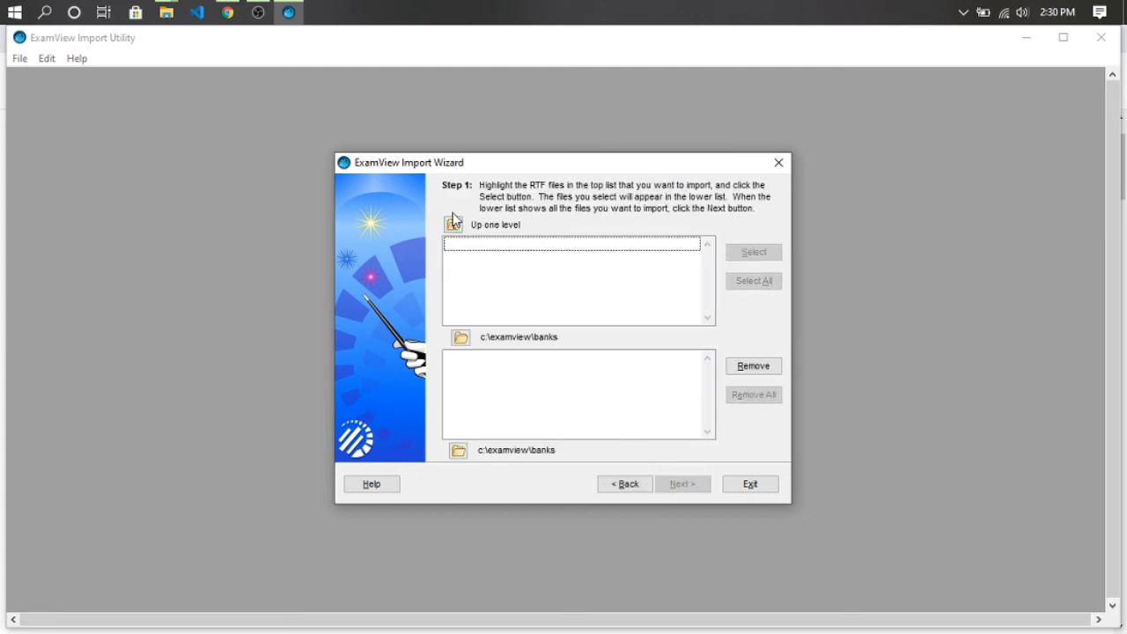
Set the RTF source folder to exam views under Documents and add "Soal Bahasa Indonesia Kelas 1.rtf" to the import list.
{"action": "left_click", "coordinate": [460, 336]}
{"action": "scroll", "coordinate": [548, 311], "scroll_direction": "up", "scroll_amount": 3}
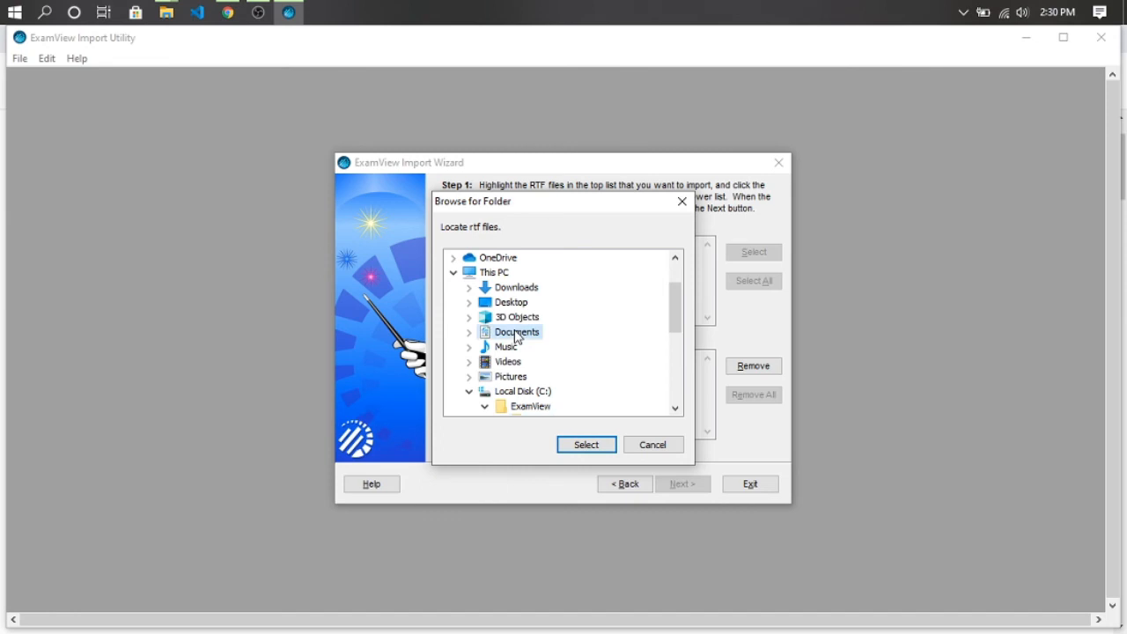
{"action": "double_click", "coordinate": [520, 335]}
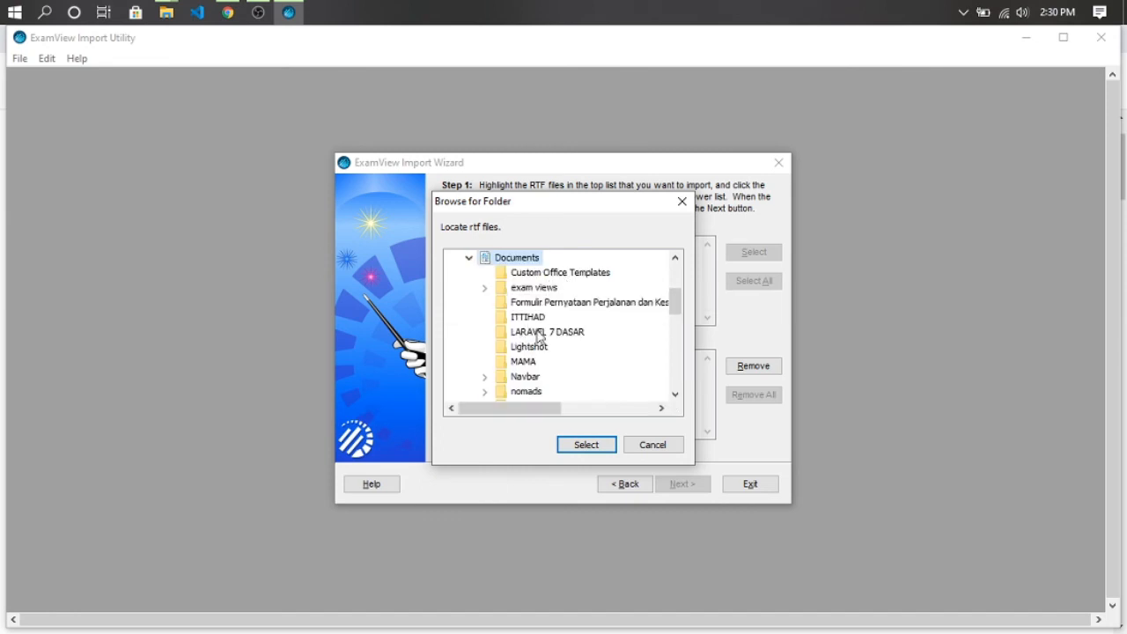
{"action": "left_click", "coordinate": [537, 289]}
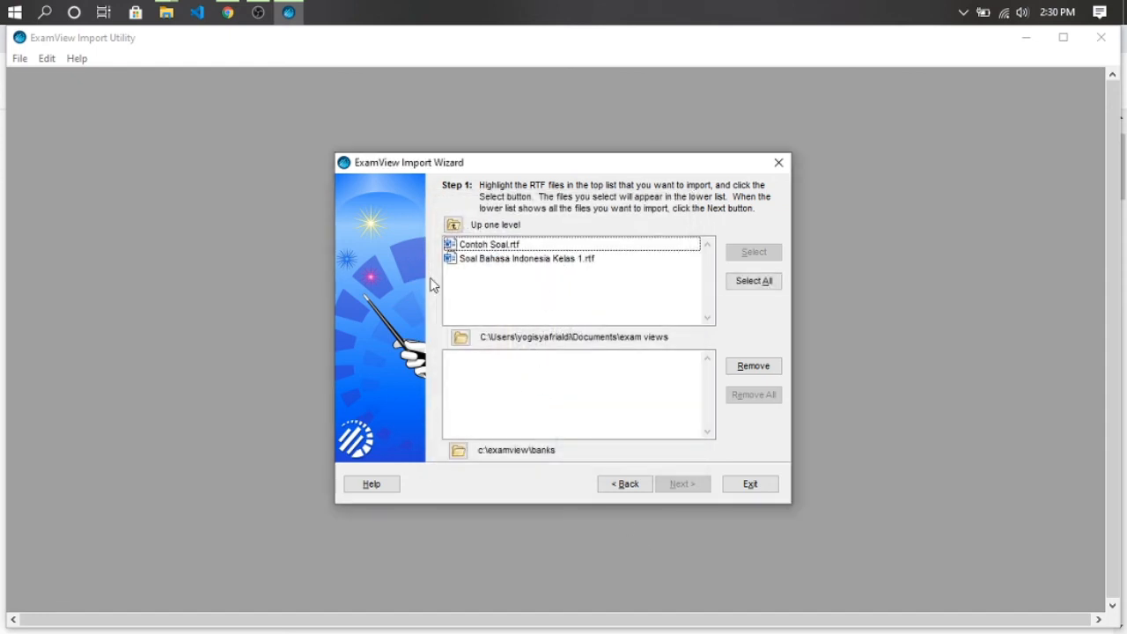
{"action": "left_click", "coordinate": [514, 258]}
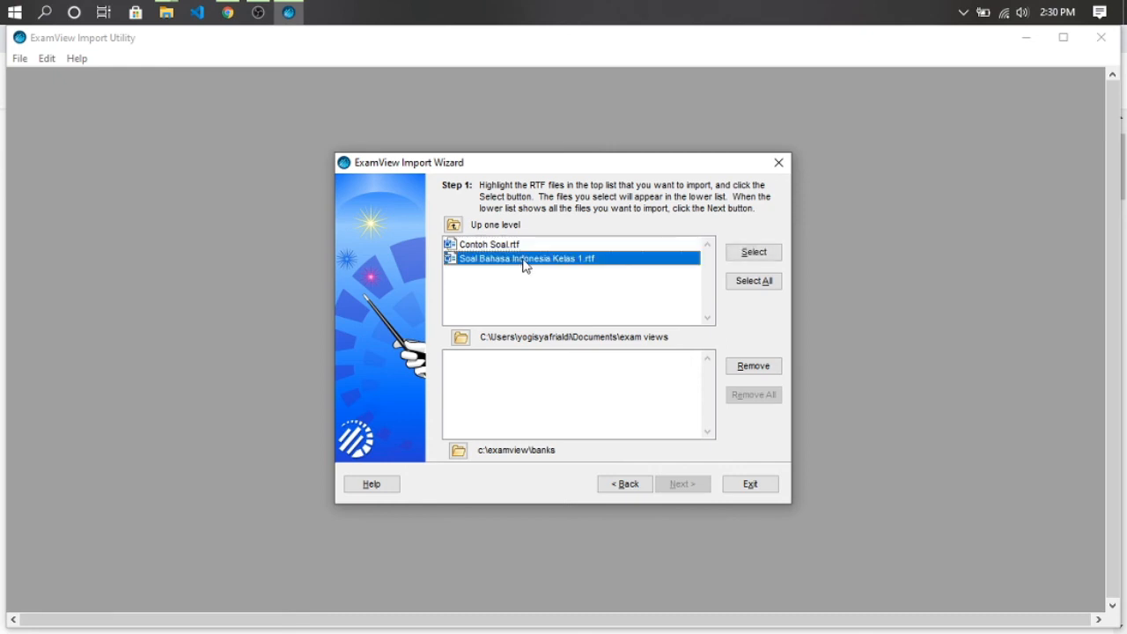
{"action": "double_click", "coordinate": [524, 264]}
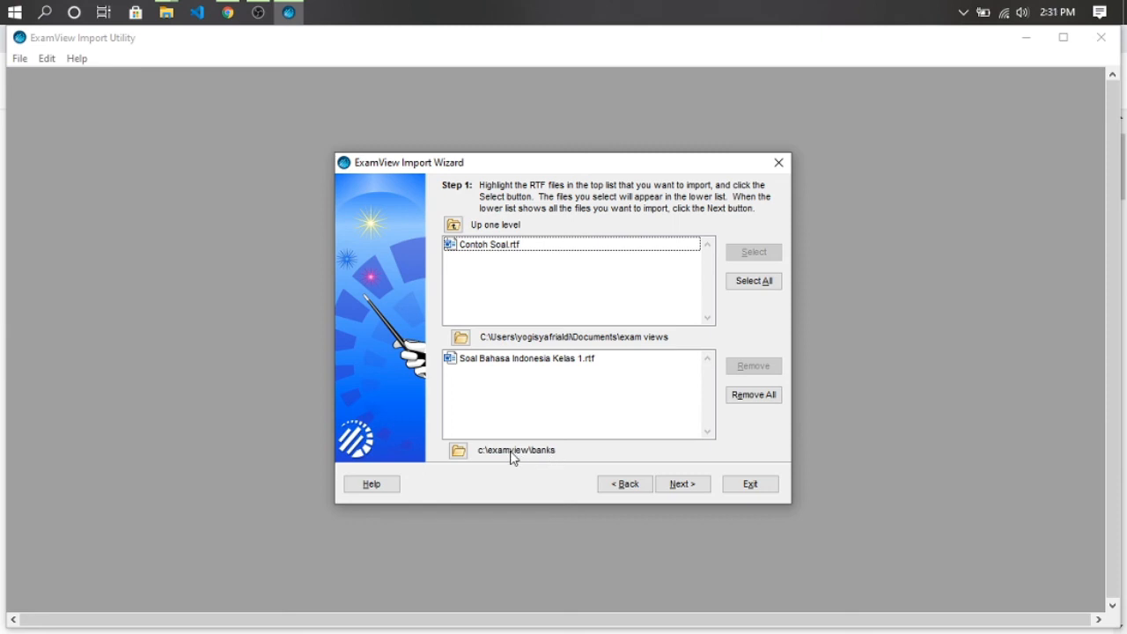
Run the import with the default preferences and keywords, and close the import utility.
{"action": "left_click", "coordinate": [690, 489]}
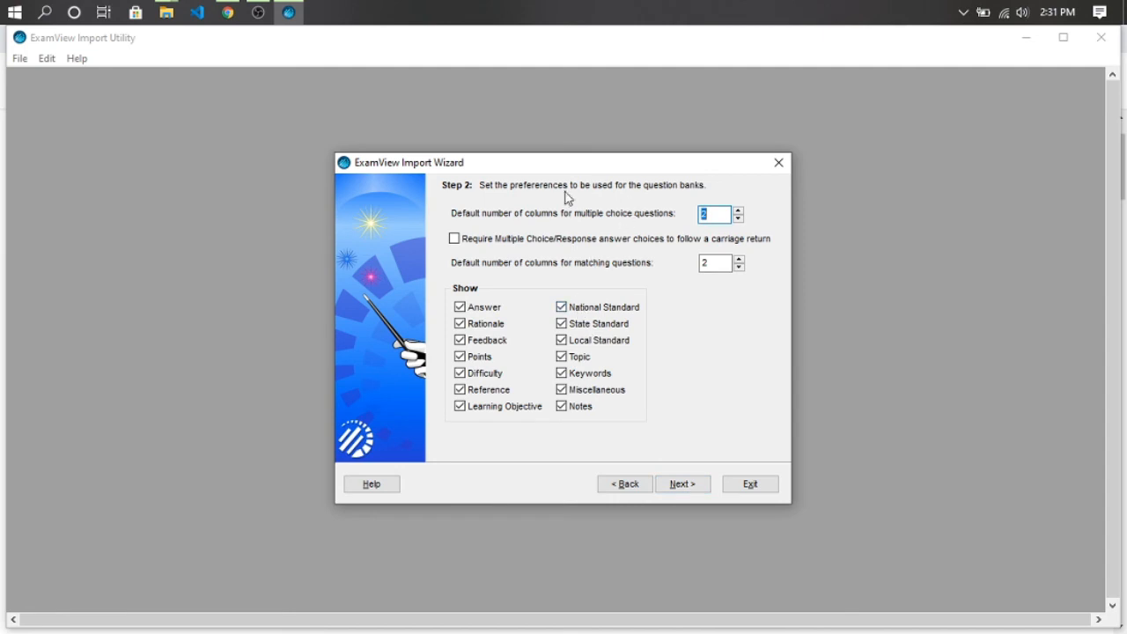
{"action": "left_click", "coordinate": [680, 490]}
{"action": "left_click", "coordinate": [682, 486]}
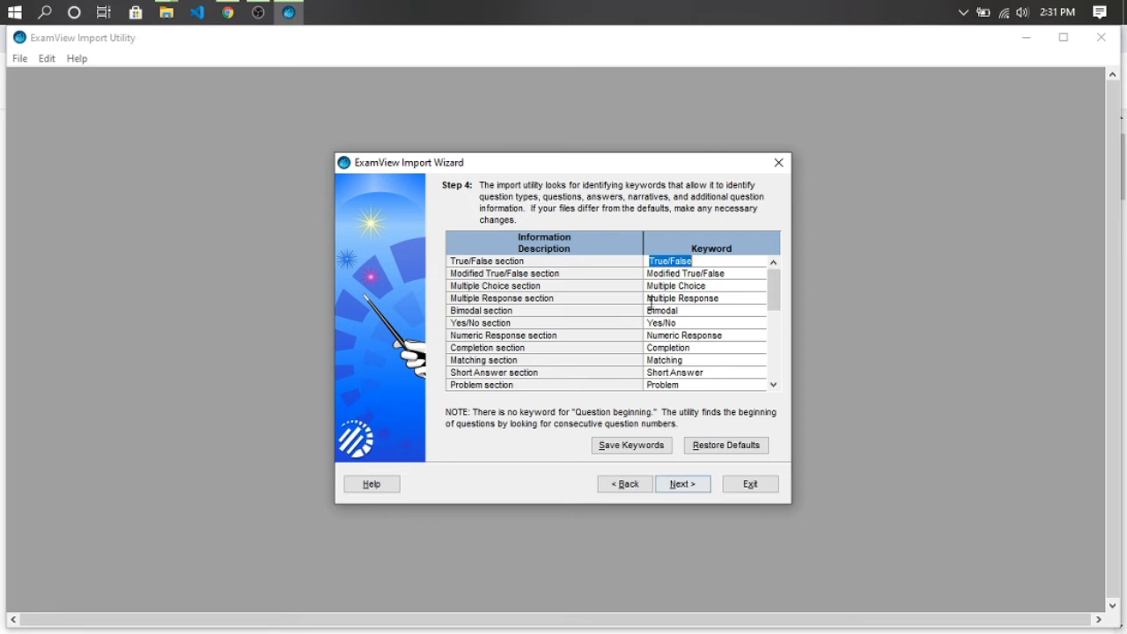
{"action": "left_click", "coordinate": [683, 484]}
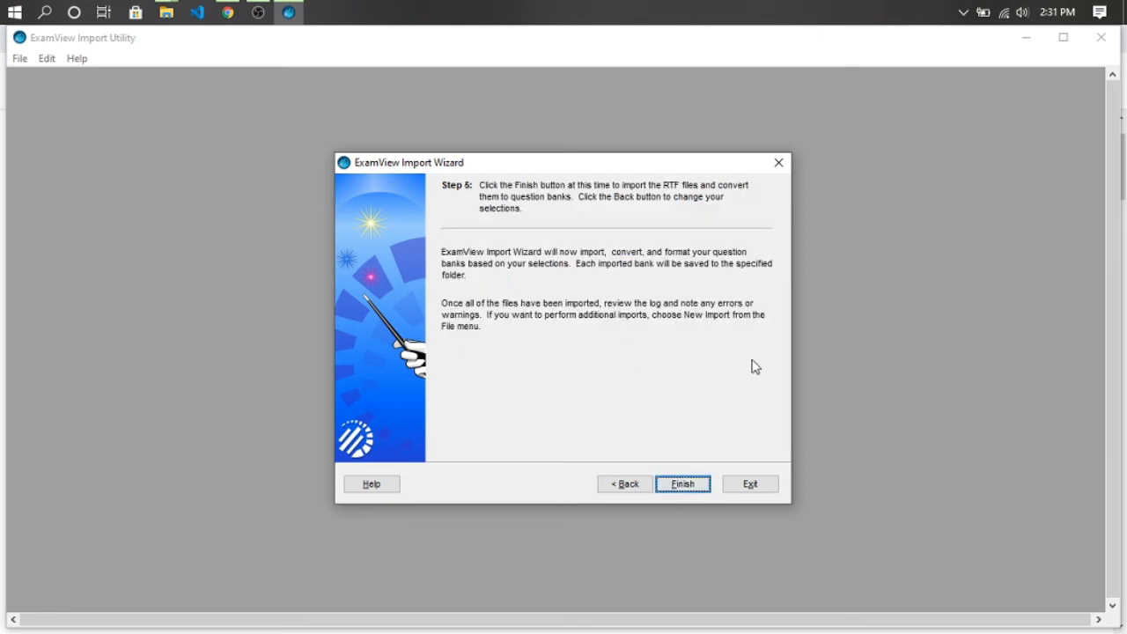
{"action": "left_click", "coordinate": [683, 485]}
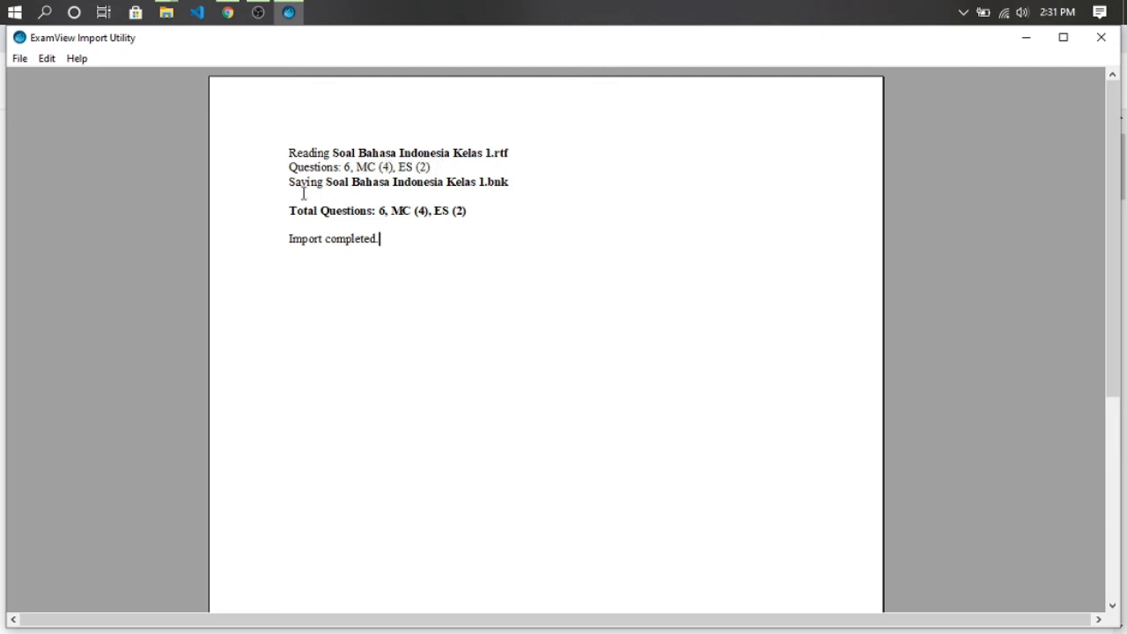
{"action": "left_click", "coordinate": [1105, 45]}
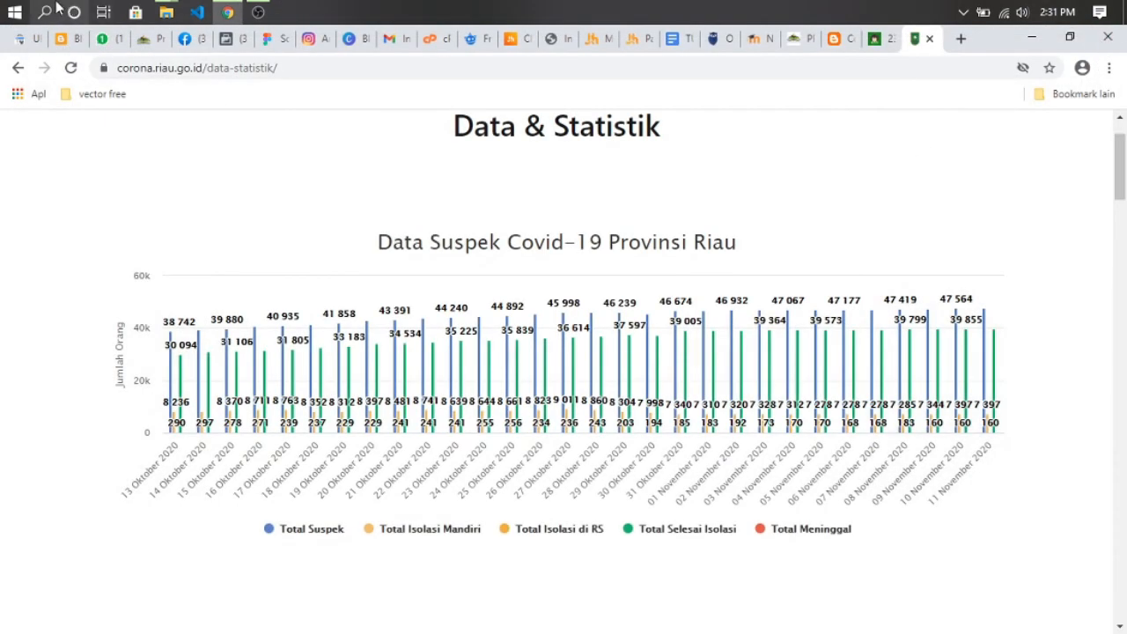
Open ExamView Test Generator and choose to open an existing question bank.
{"action": "left_click", "coordinate": [50, 8]}
{"action": "type", "text": "examv"}
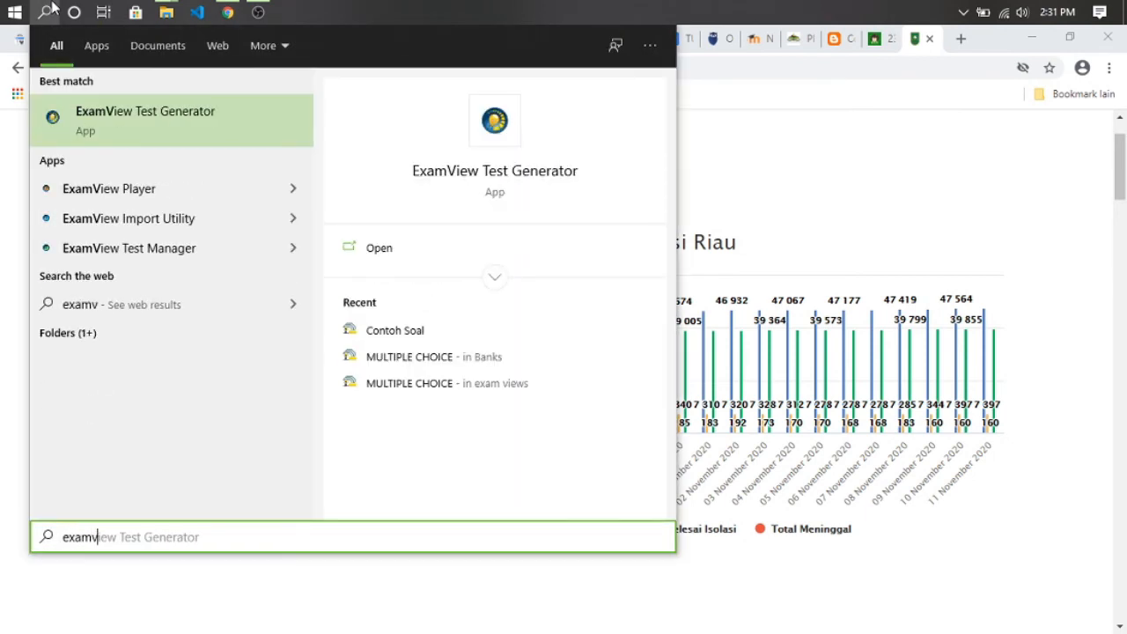
{"action": "left_click", "coordinate": [155, 123]}
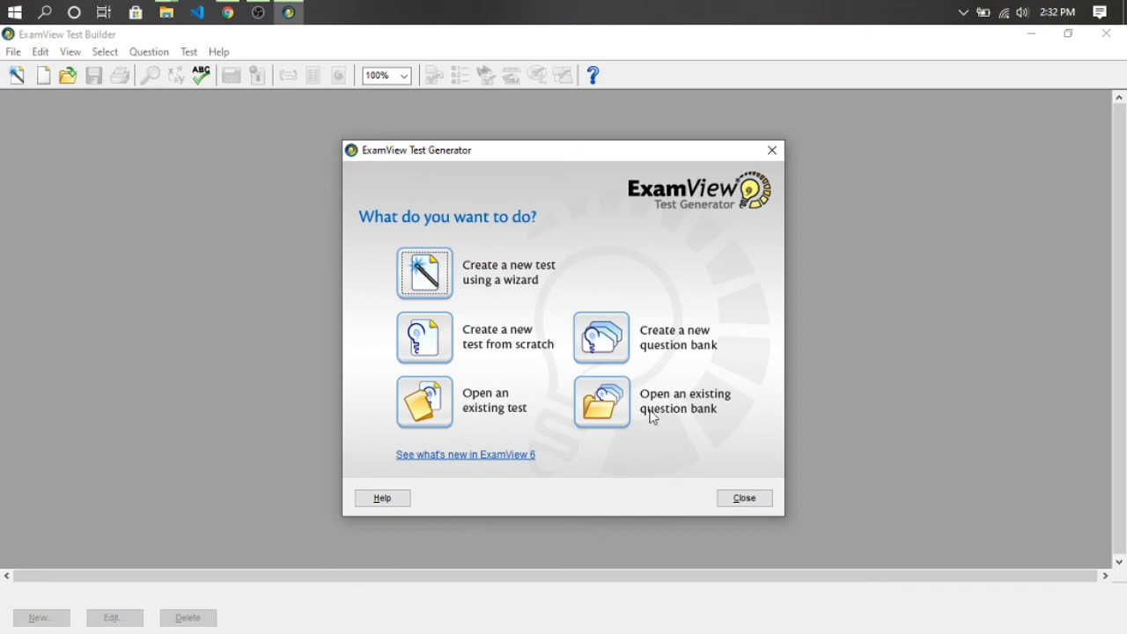
{"action": "left_click", "coordinate": [599, 412]}
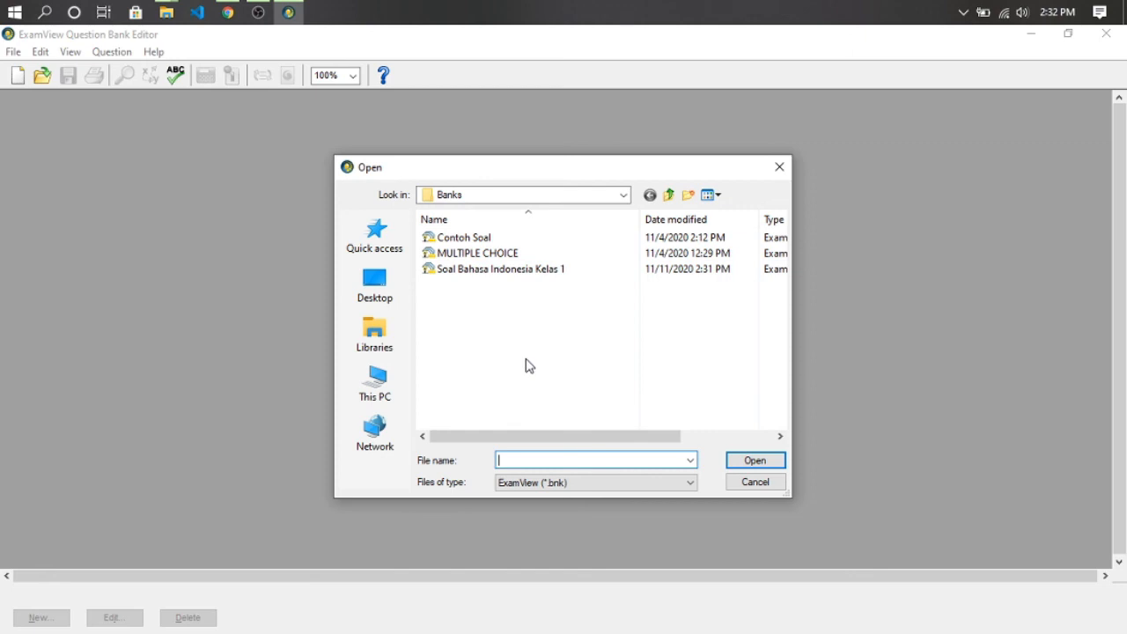
Open the question bank "Soal Bahasa Indonesia Kelas 1" from the Banks folder.
{"action": "left_click", "coordinate": [458, 202]}
{"action": "left_click", "coordinate": [459, 201]}
{"action": "left_click", "coordinate": [478, 202]}
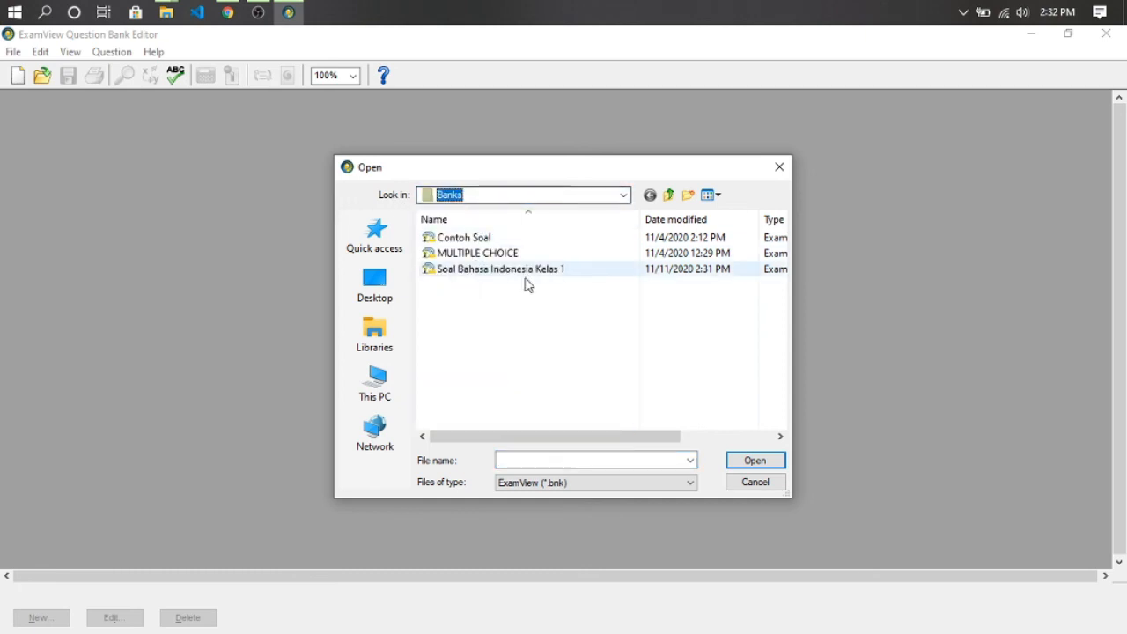
{"action": "left_click", "coordinate": [454, 272]}
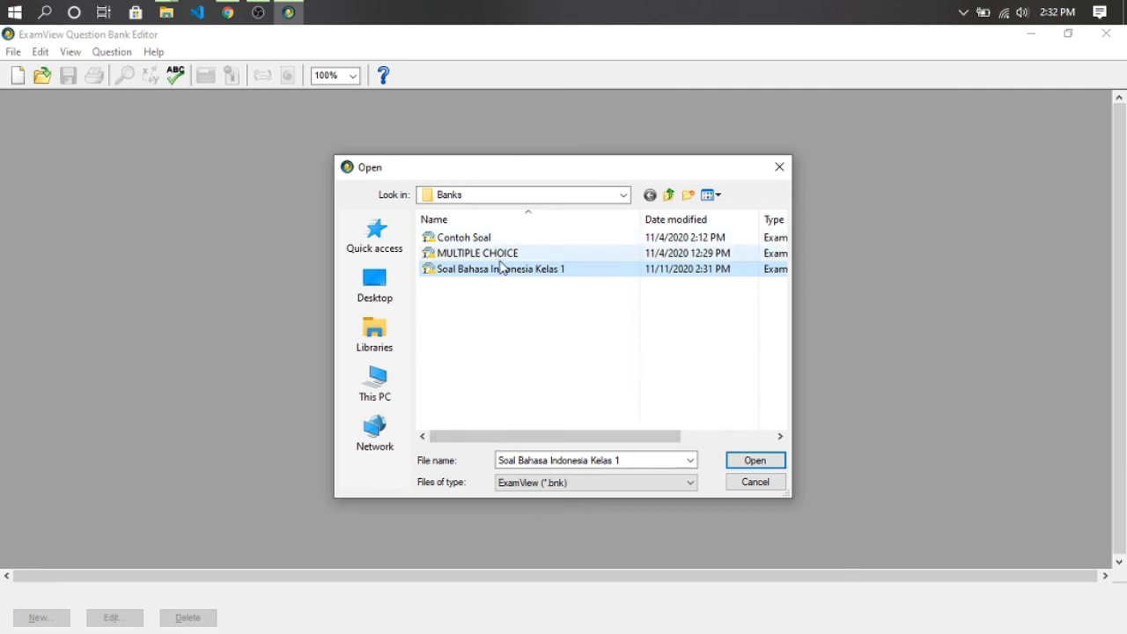
{"action": "left_click", "coordinate": [755, 460]}
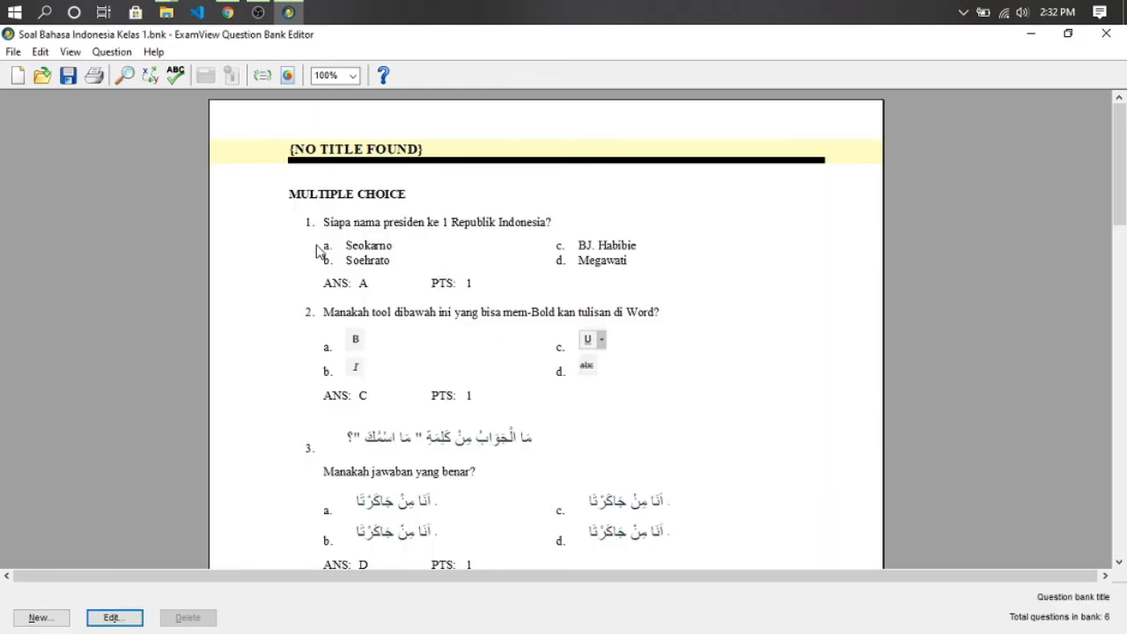
Look over the imported multiple-choice and essay questions with their answers throughout the question bank.
{"action": "scroll", "coordinate": [321, 251], "scroll_direction": "down", "scroll_amount": 8}
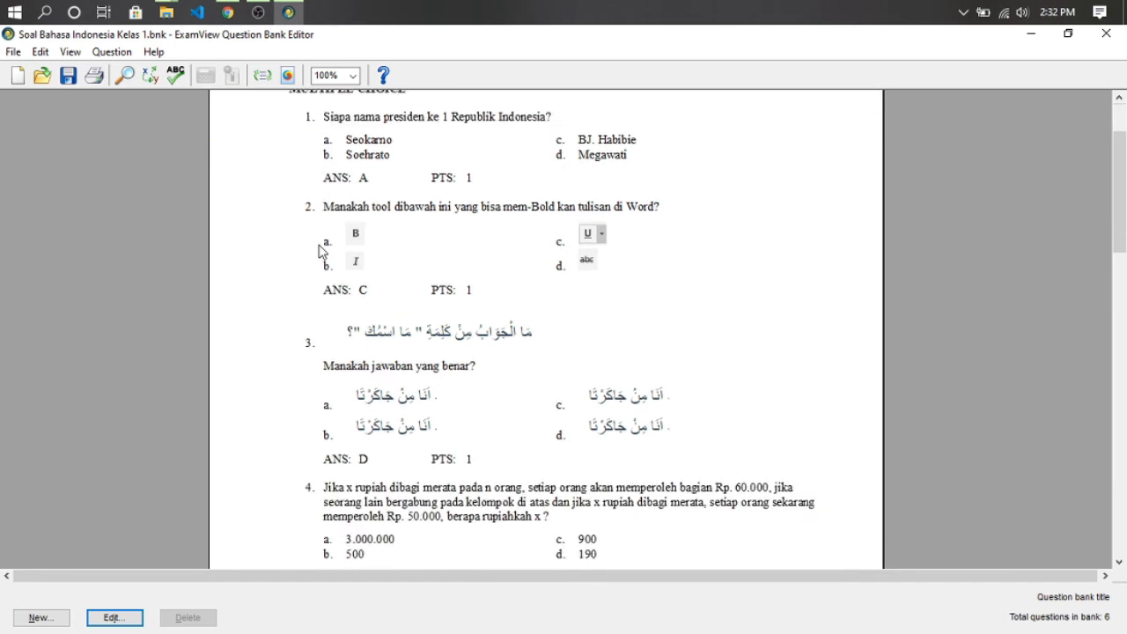
{"action": "scroll", "coordinate": [324, 251], "scroll_direction": "up", "scroll_amount": 8}
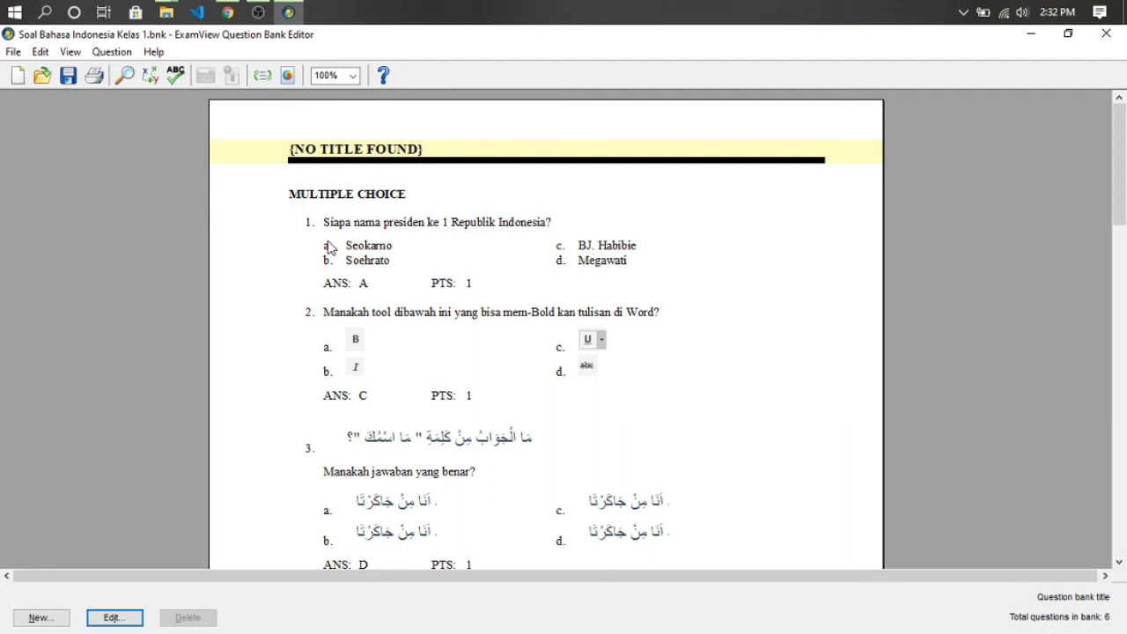
{"action": "scroll", "coordinate": [327, 247], "scroll_direction": "down", "scroll_amount": 10}
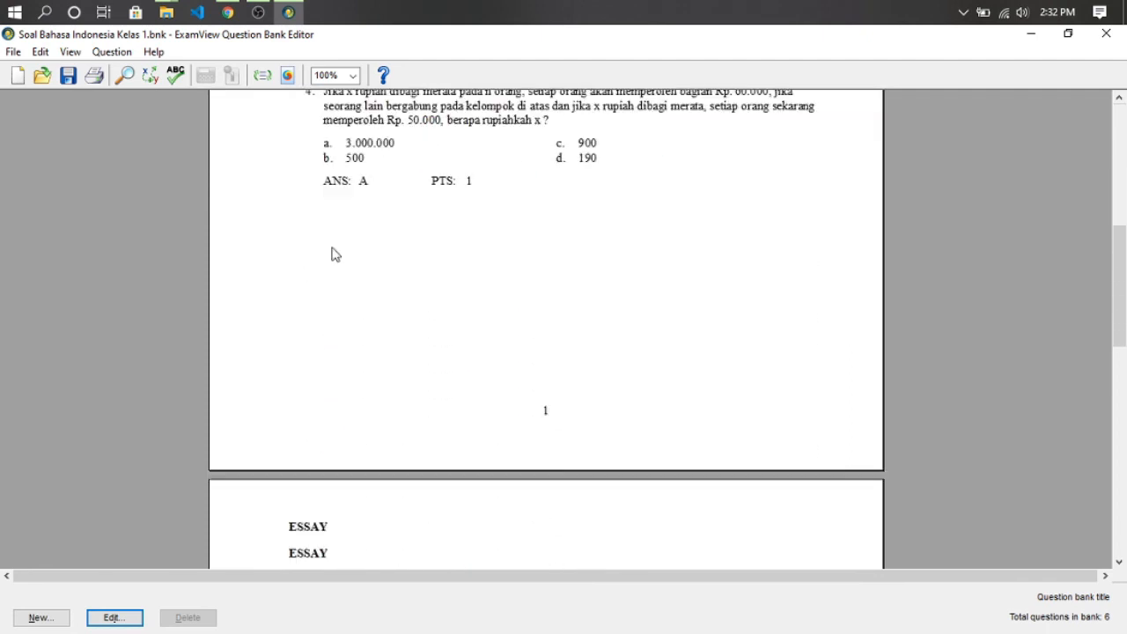
{"action": "scroll", "coordinate": [335, 254], "scroll_direction": "down", "scroll_amount": 6}
{"action": "scroll", "coordinate": [333, 255], "scroll_direction": "down", "scroll_amount": 3}
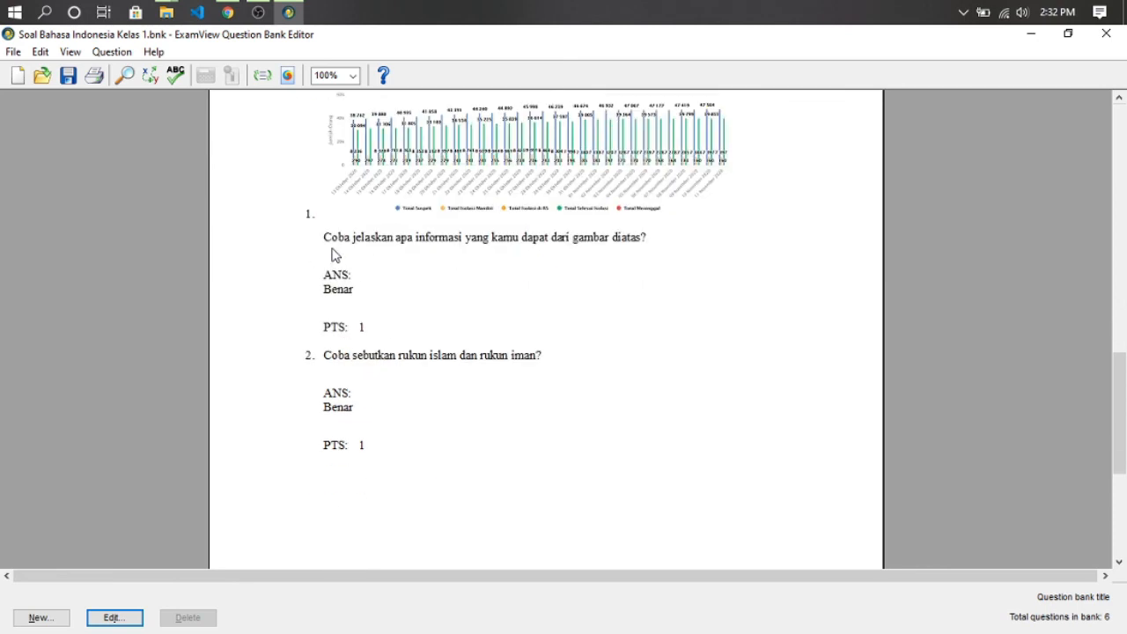
{"action": "scroll", "coordinate": [671, 297], "scroll_direction": "up", "scroll_amount": 8}
{"action": "scroll", "coordinate": [671, 298], "scroll_direction": "up", "scroll_amount": 10}
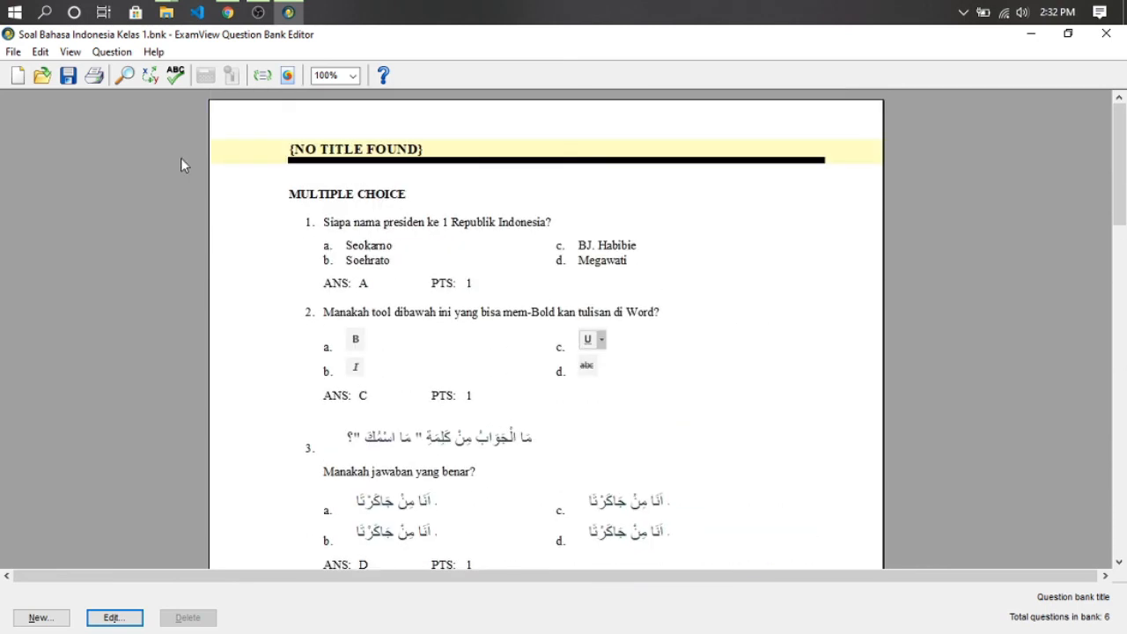
{"action": "scroll", "coordinate": [260, 339], "scroll_direction": "down", "scroll_amount": 8}
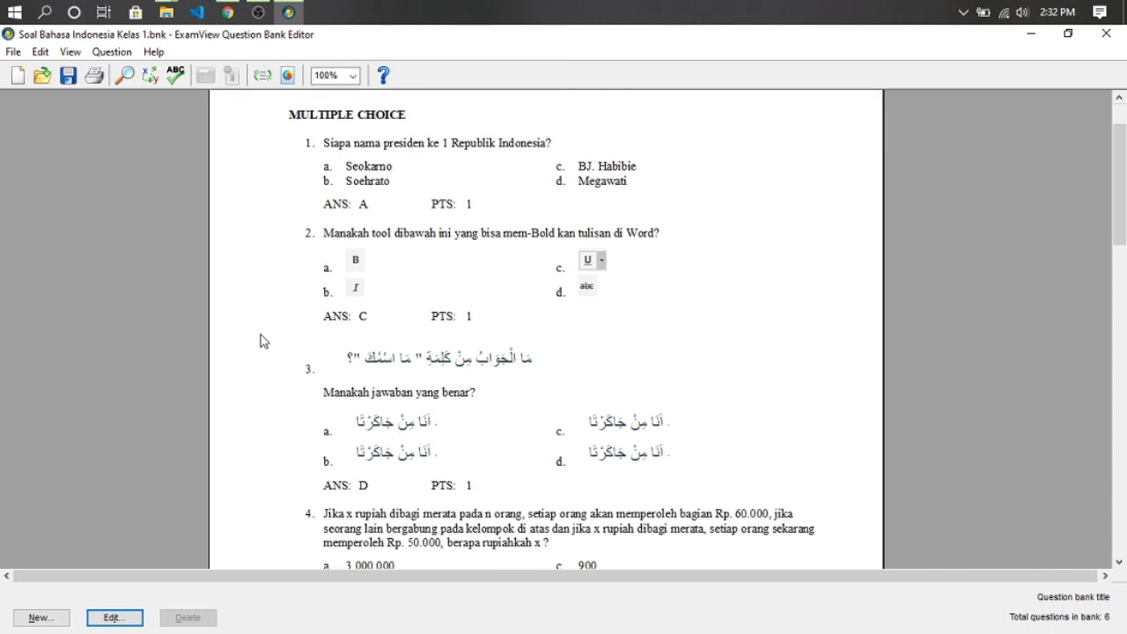
{"action": "scroll", "coordinate": [261, 341], "scroll_direction": "down", "scroll_amount": 3}
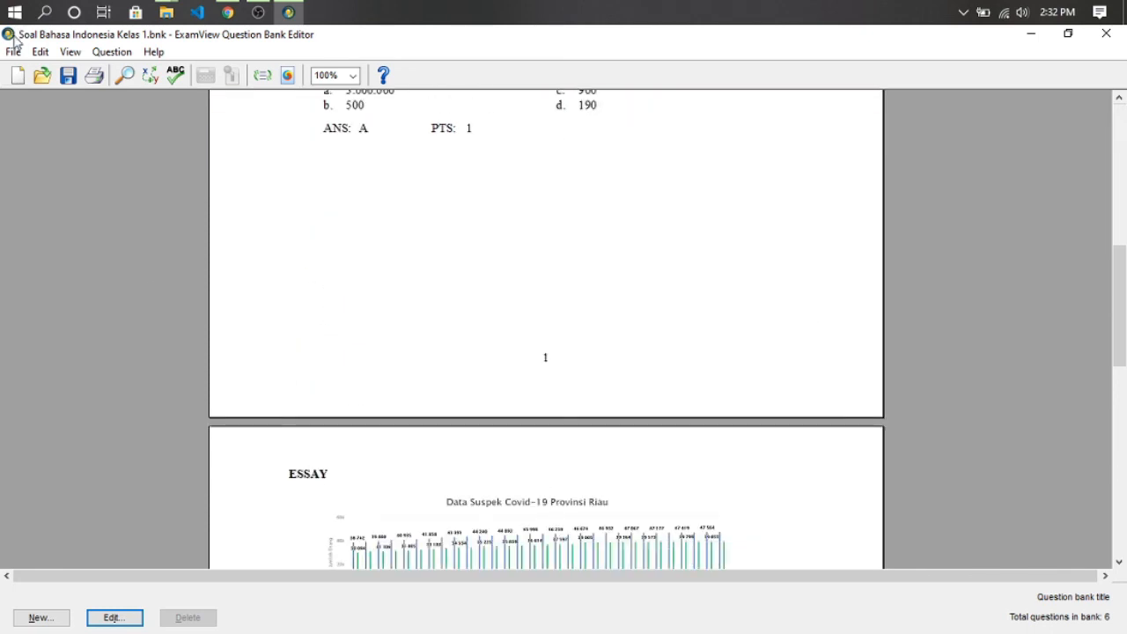
Start exporting the question bank in Blackboard 6.0-7.0 format.
{"action": "left_click", "coordinate": [13, 52]}
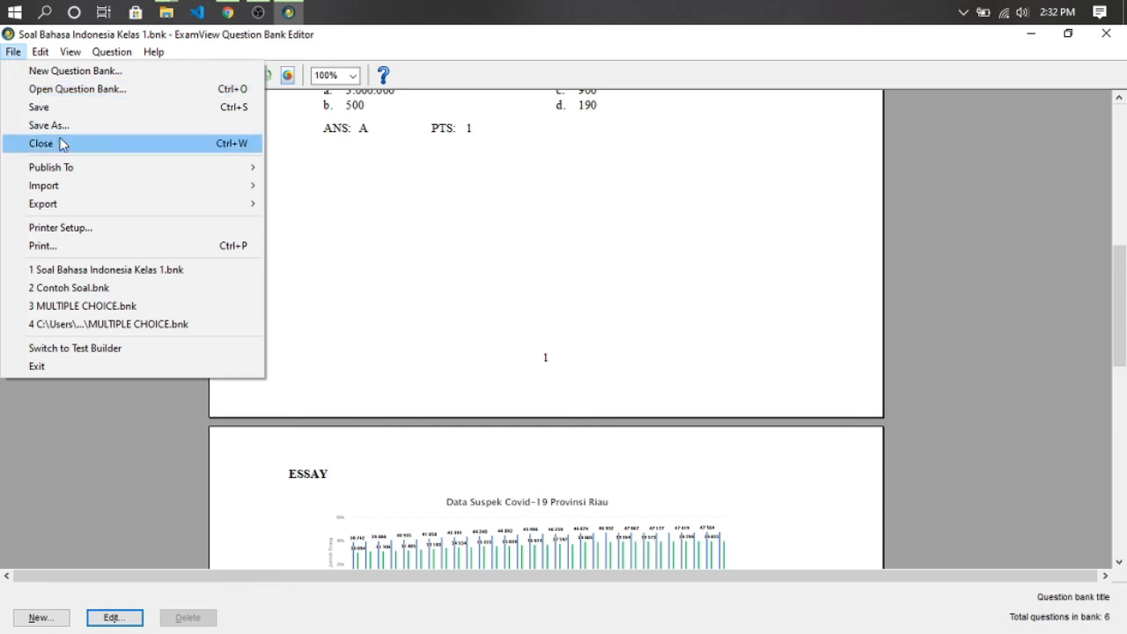
{"action": "mouse_move", "coordinate": [161, 207]}
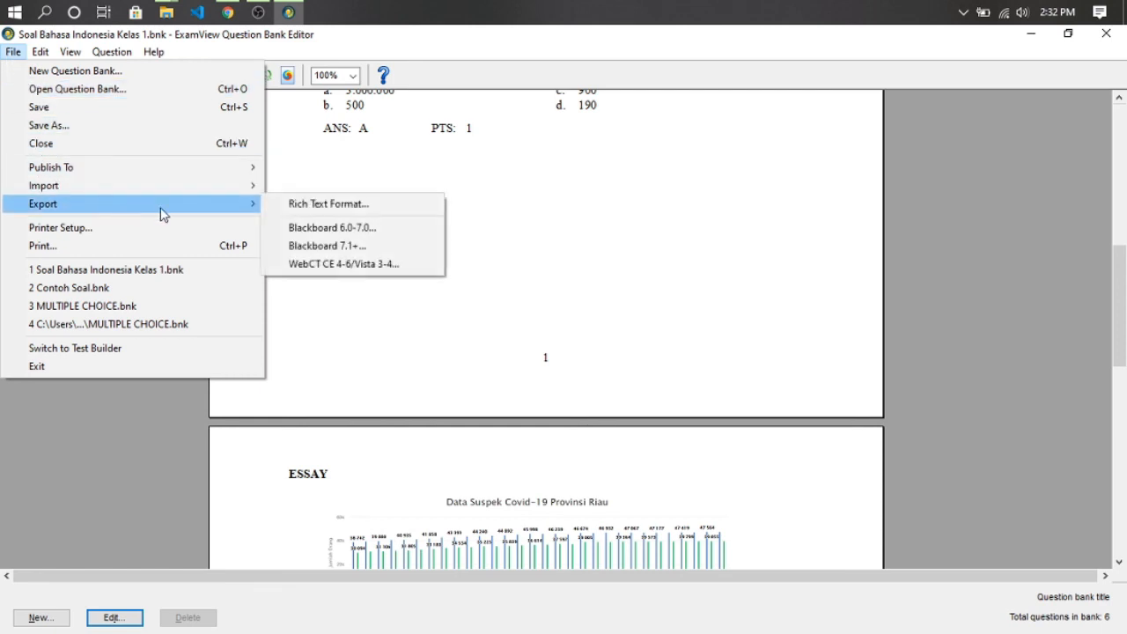
{"action": "left_click", "coordinate": [366, 231]}
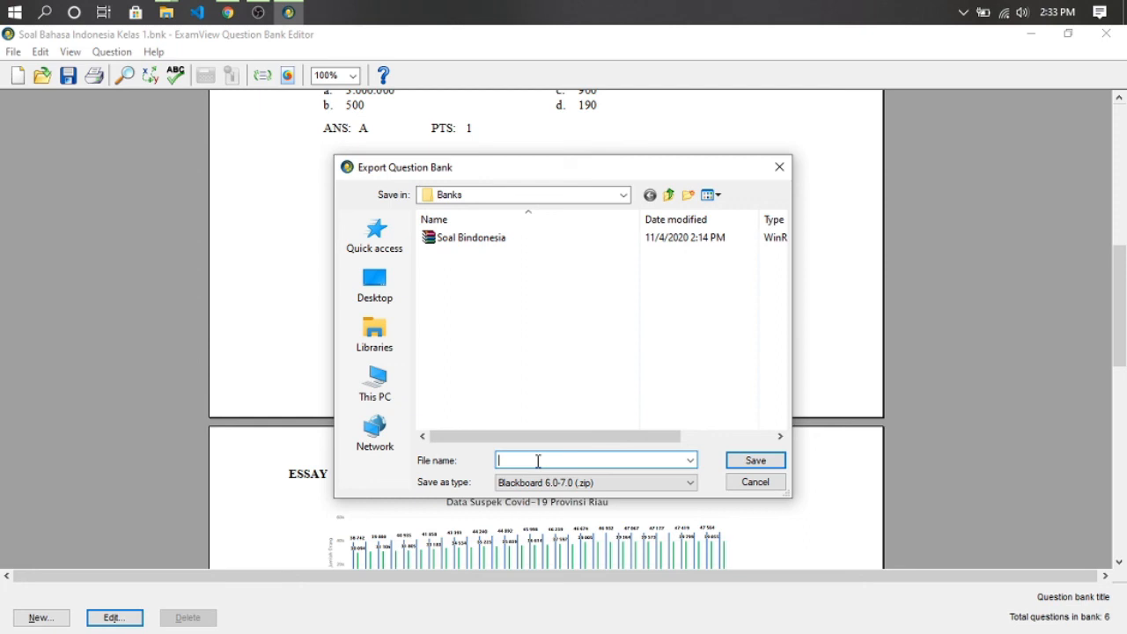
Name the export file "Soal Bahasa Indonesia Kelas 1" and save it in the Banks folder.
{"action": "type", "text": "Ba"}
{"action": "key", "text": "BackSpace"}
{"action": "key", "text": "BackSpace"}
{"action": "type", "text": "S"}
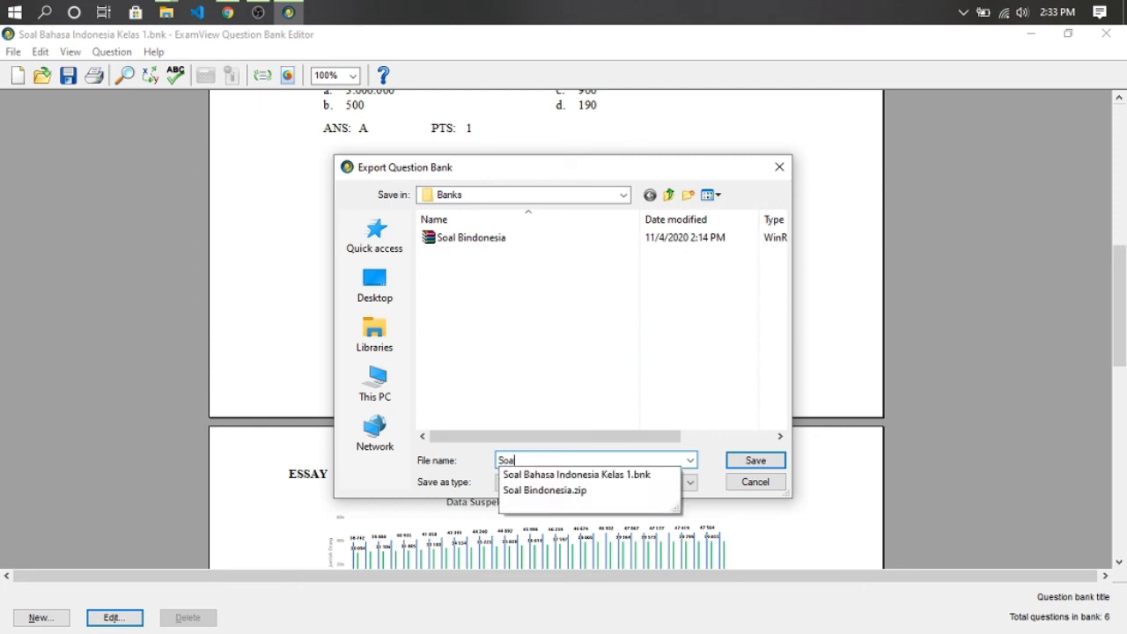
{"action": "type", "text": "oal B"}
{"action": "key", "text": "Down"}
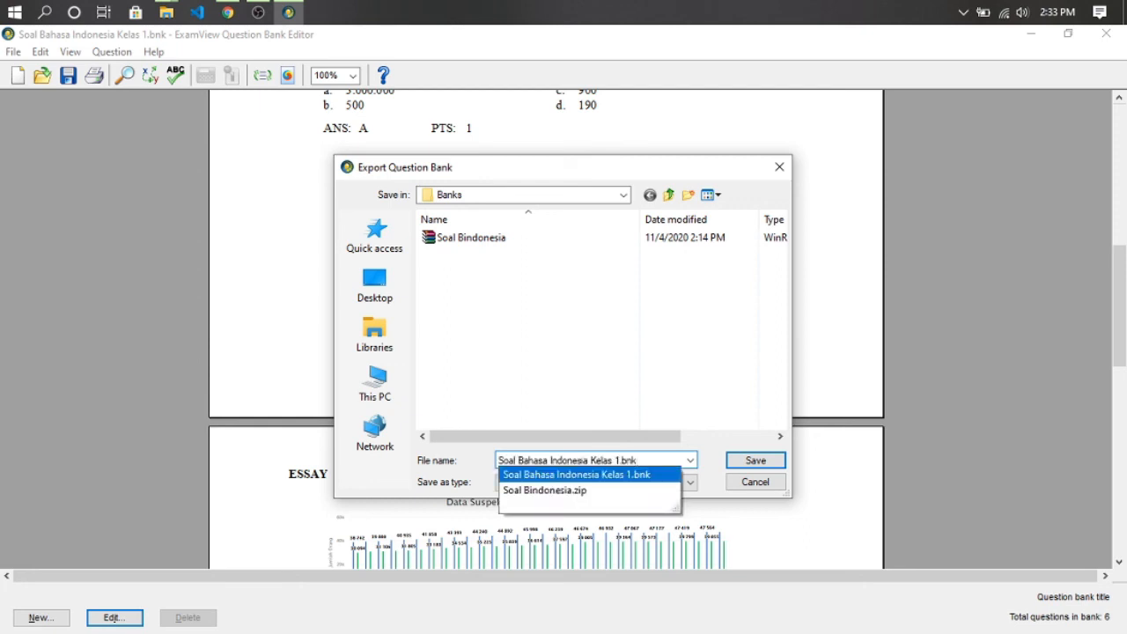
{"action": "key", "text": "BackSpace"}
{"action": "key", "text": "BackSpace"}
{"action": "key", "text": "BackSpace"}
{"action": "key", "text": "BackSpace"}
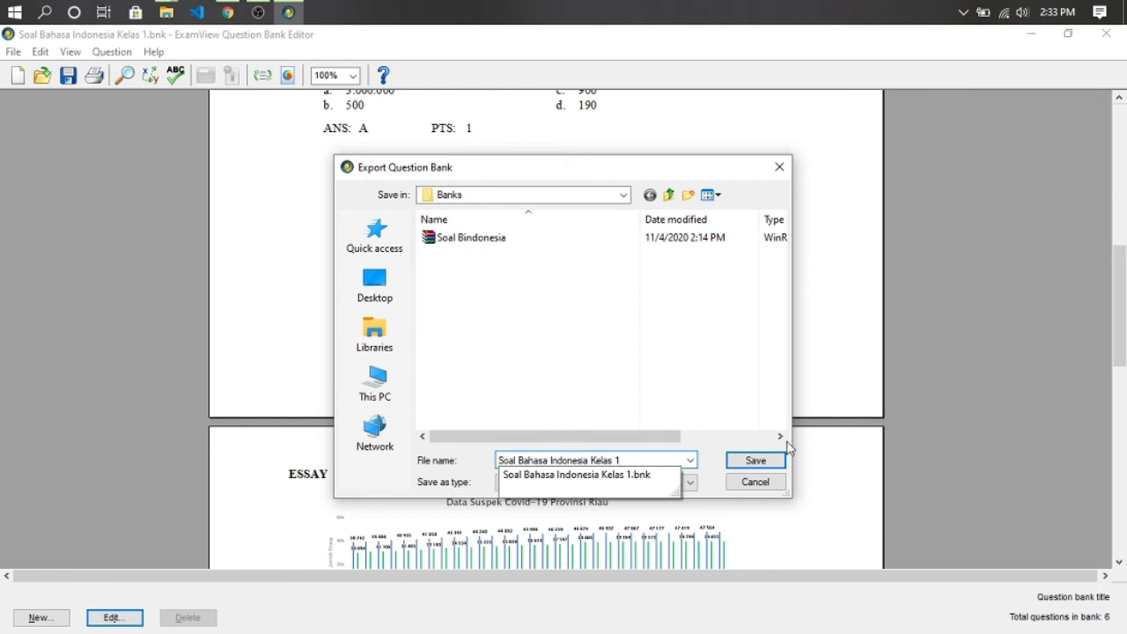
{"action": "left_click", "coordinate": [750, 463]}
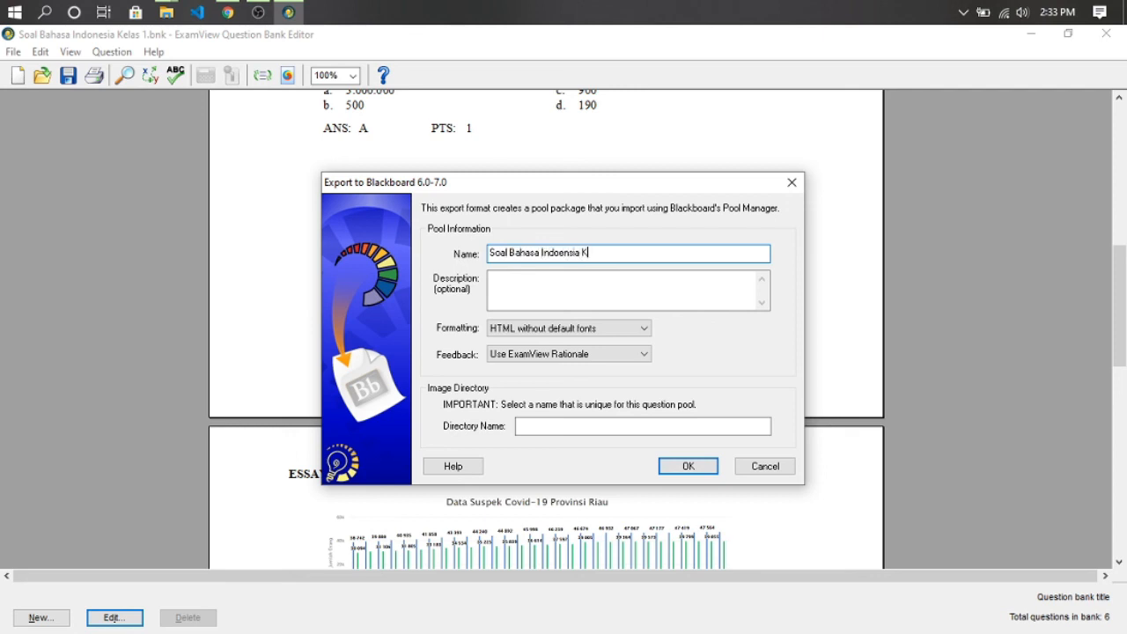
Copy the pool name "Soal Bahasa Indoensia Kelas 1" into the image directory name, complete the export and close the question bank editor.
{"action": "key", "text": "ctrl+a"}
{"action": "key", "text": "ctrl+c"}
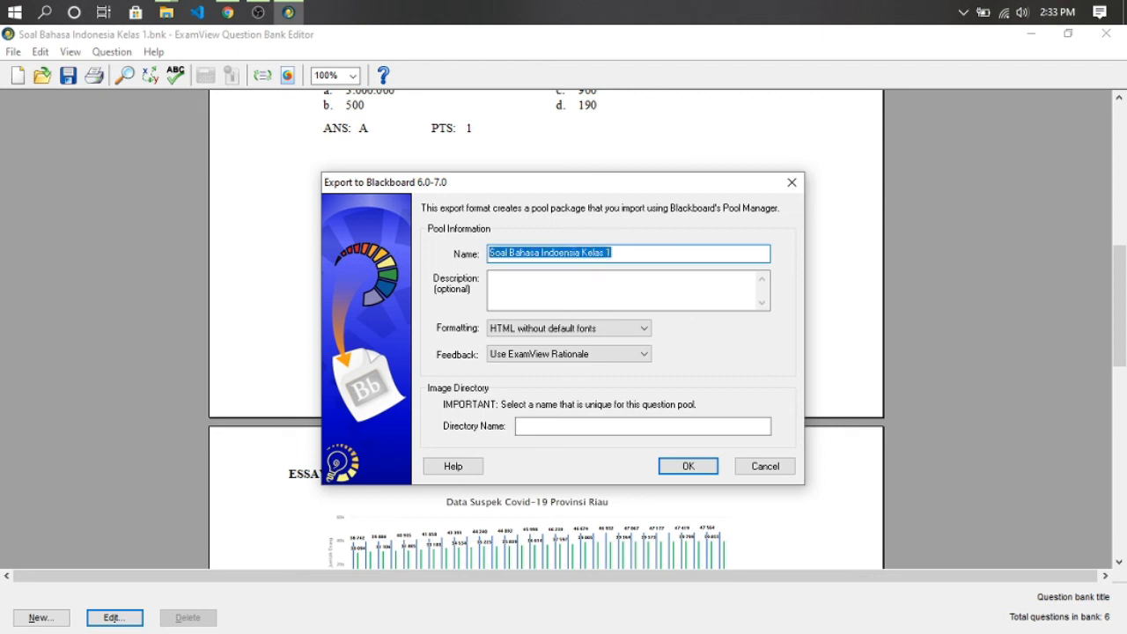
{"action": "left_click", "coordinate": [543, 430]}
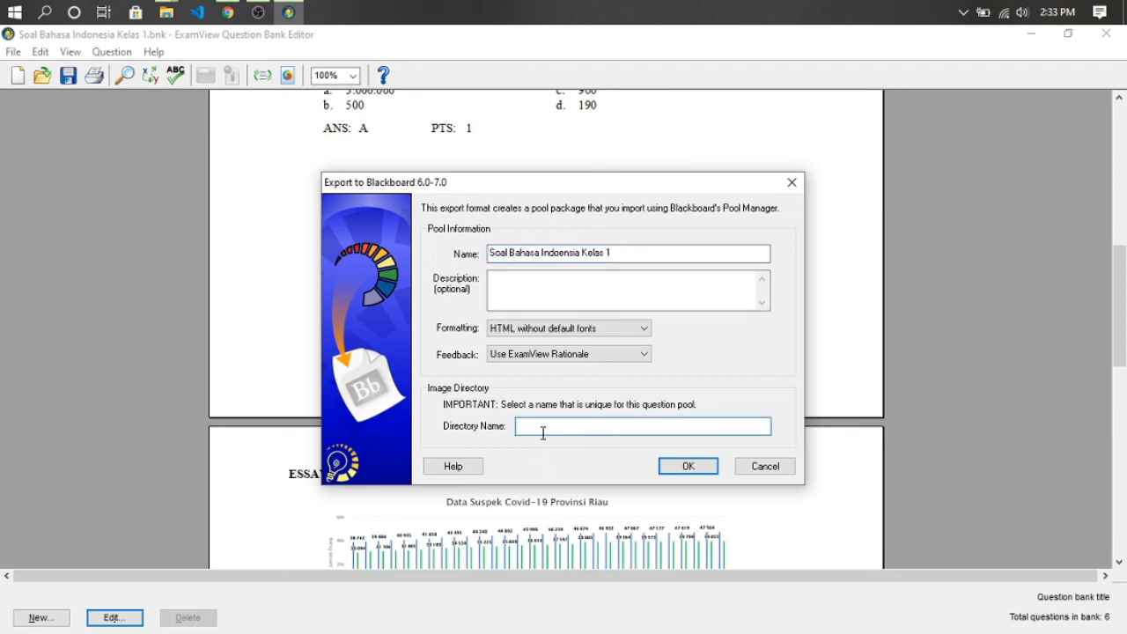
{"action": "key", "text": "ctrl+v"}
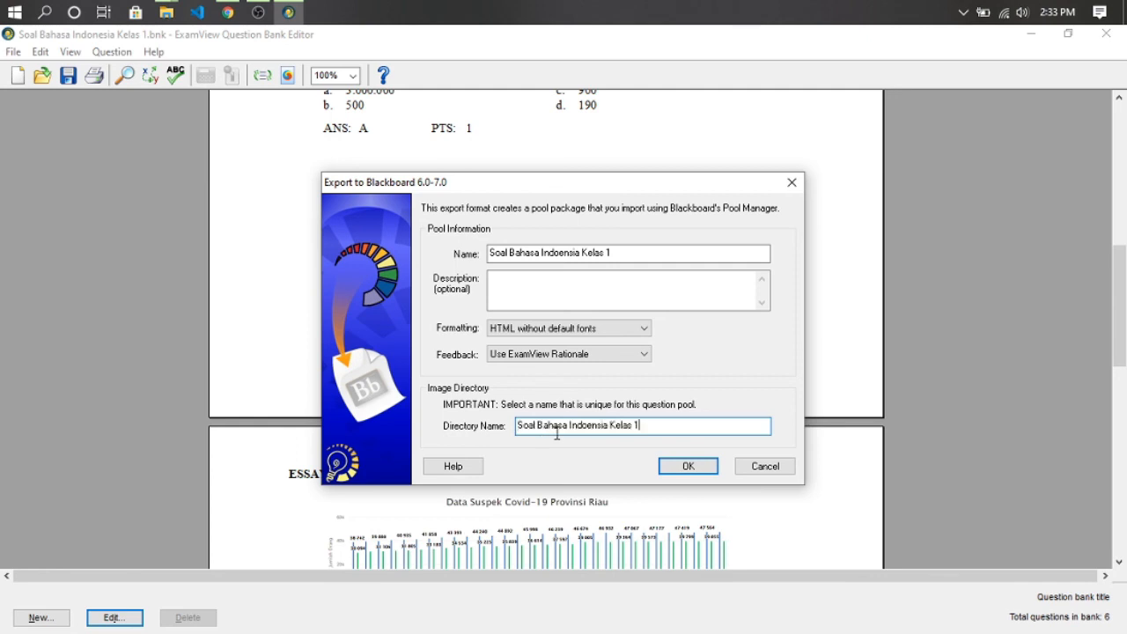
{"action": "left_click", "coordinate": [669, 464]}
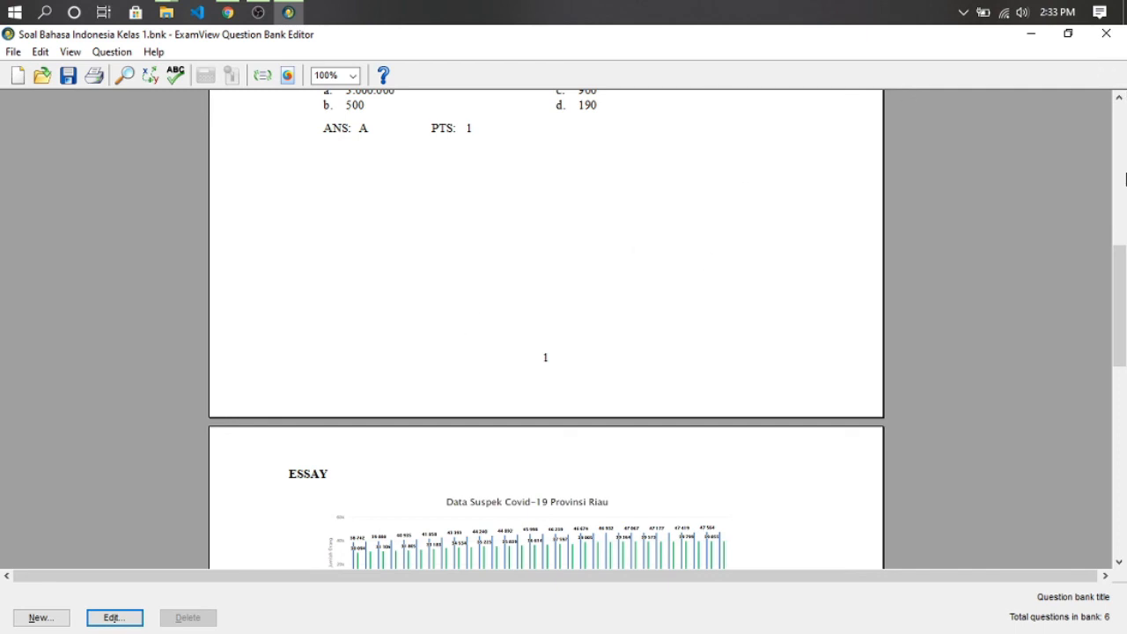
{"action": "left_click", "coordinate": [1108, 38]}
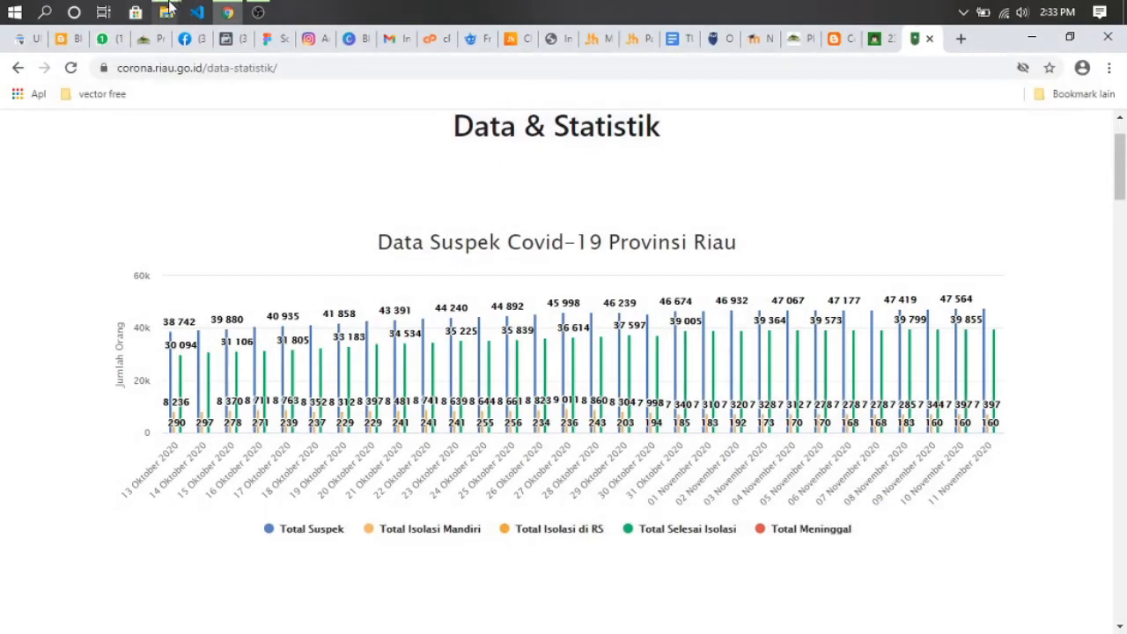
Look for the exported archive in the "exam views" folder under Documents in File Explorer.
{"action": "mouse_move", "coordinate": [167, 12]}
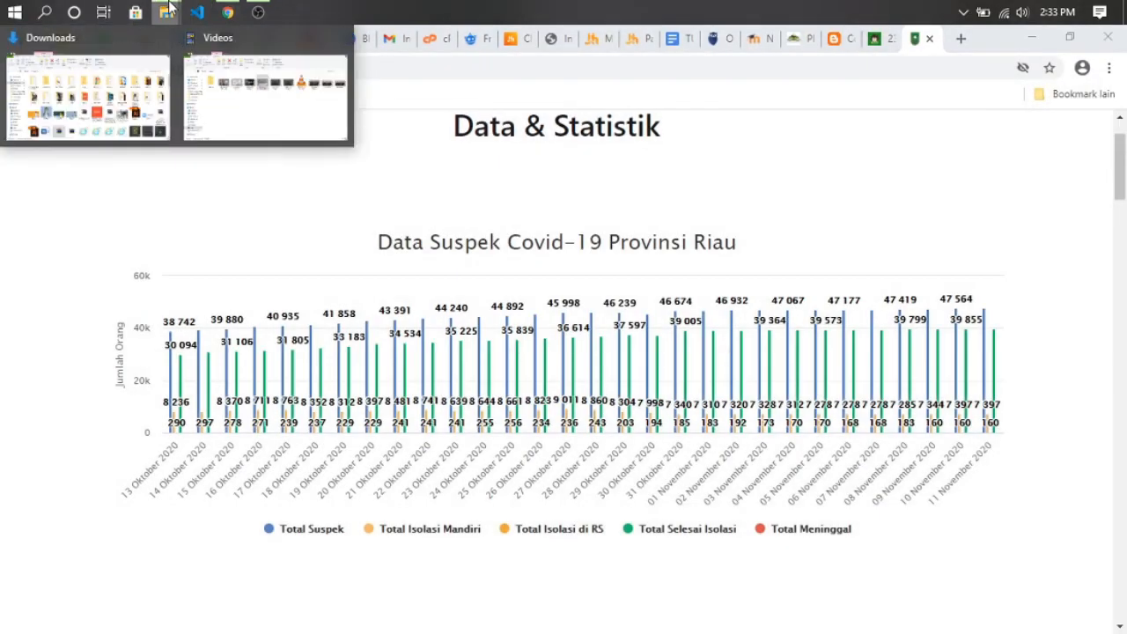
{"action": "left_click", "coordinate": [124, 102]}
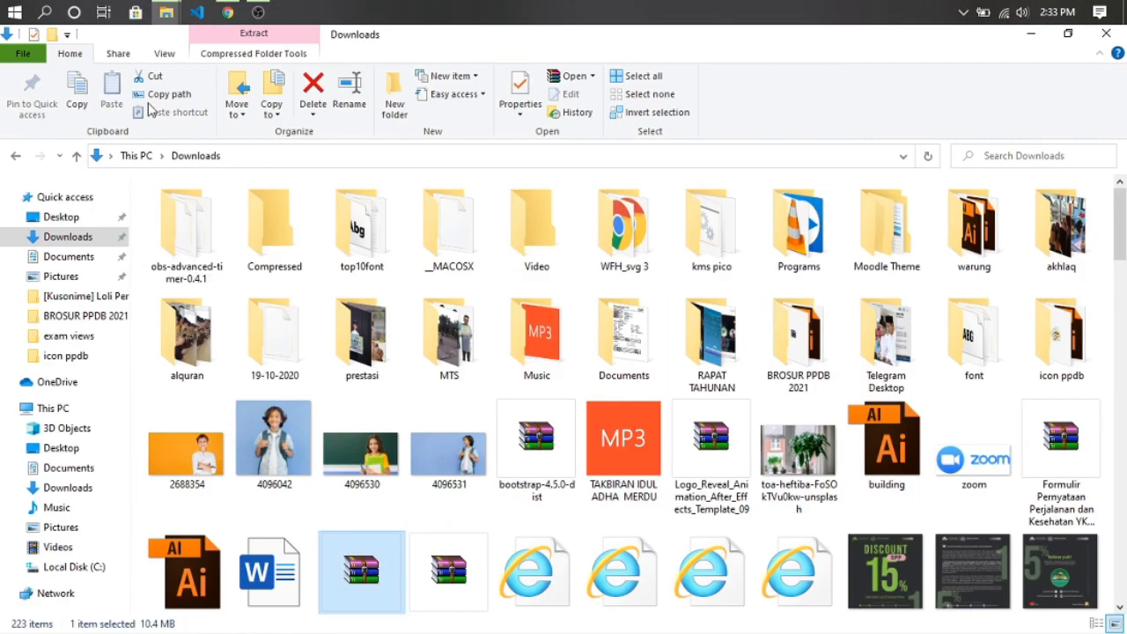
{"action": "left_click", "coordinate": [57, 255]}
{"action": "double_click", "coordinate": [300, 243]}
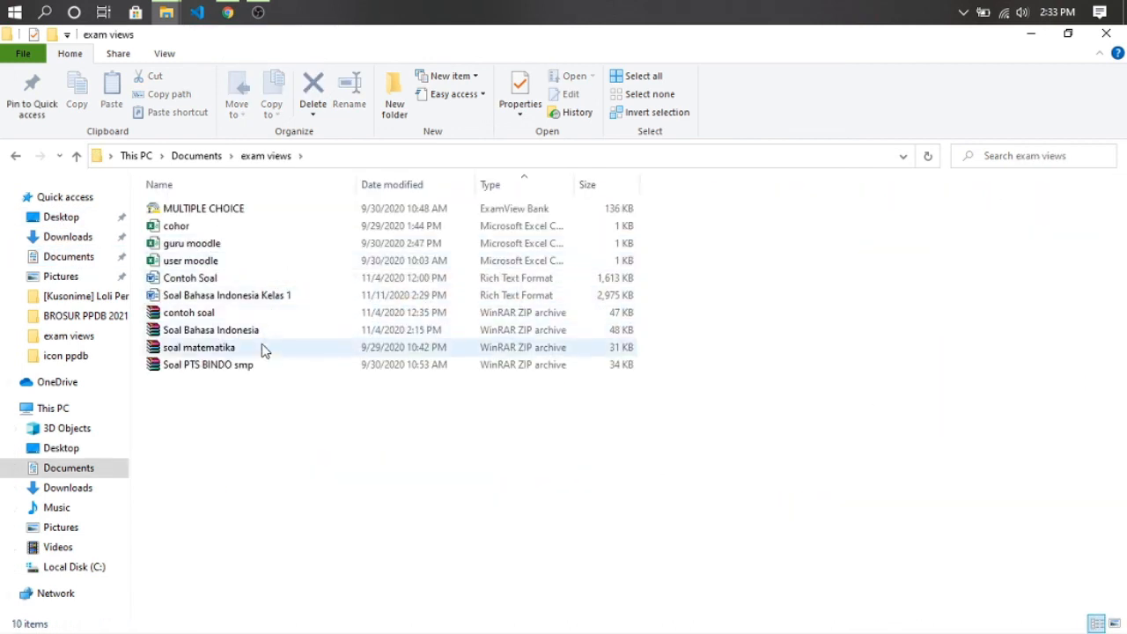
{"action": "left_click", "coordinate": [49, 256]}
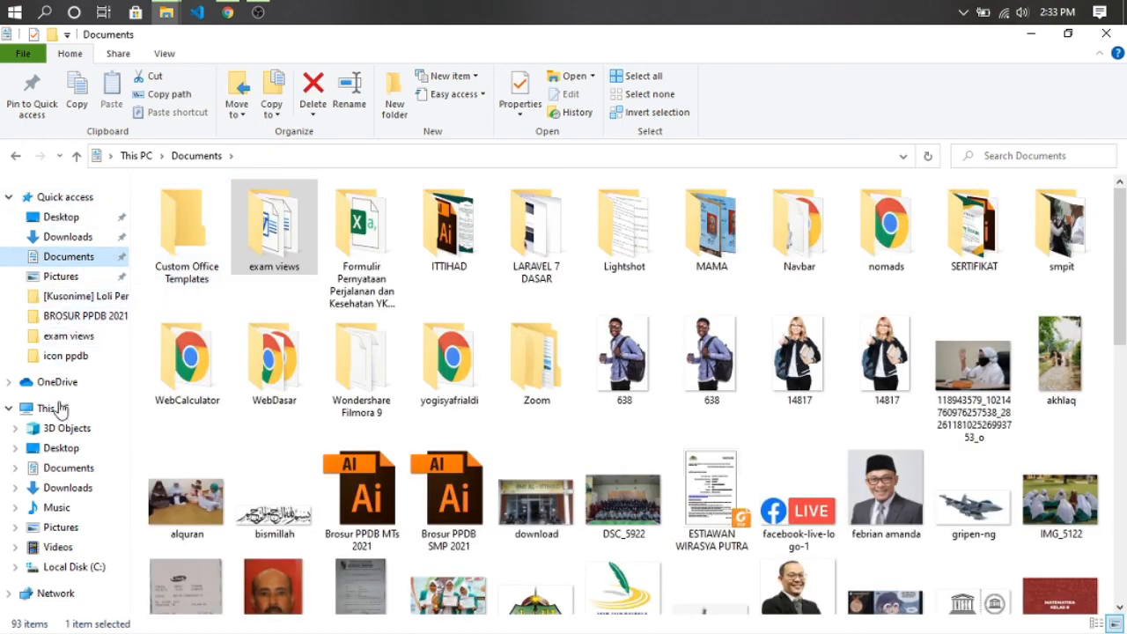
Select the exported ZIP archive "Soal Bahasa Indonesia Kelas 1" in the ExamView Banks folder on Local Disk (C:).
{"action": "left_click", "coordinate": [80, 407]}
{"action": "double_click", "coordinate": [190, 333]}
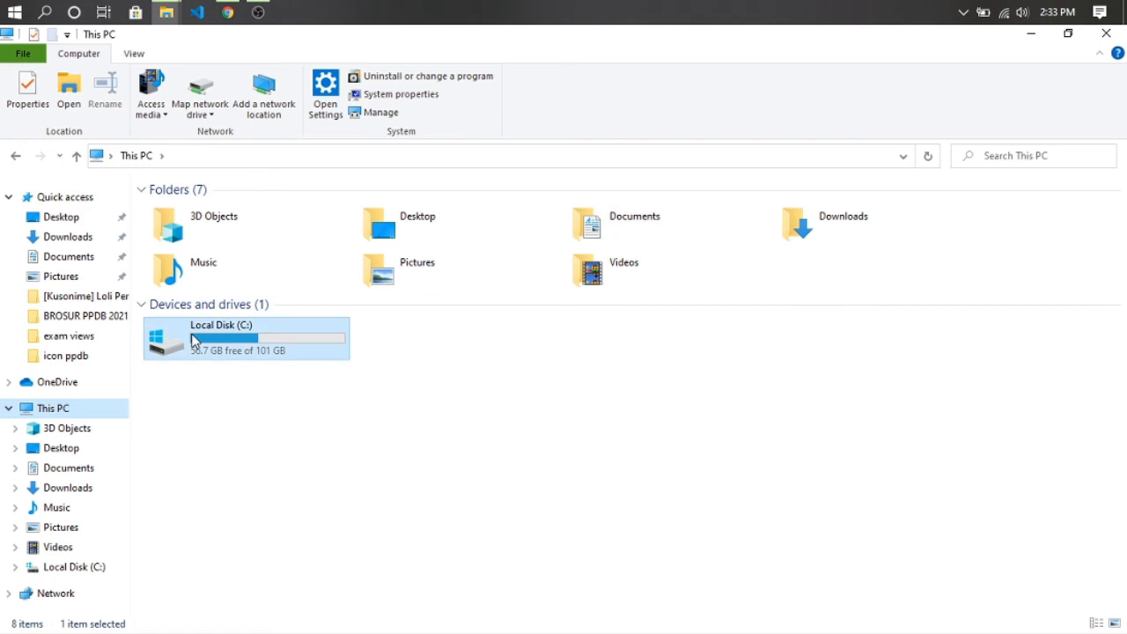
{"action": "double_click", "coordinate": [206, 211]}
{"action": "double_click", "coordinate": [195, 215]}
{"action": "left_click", "coordinate": [203, 263]}
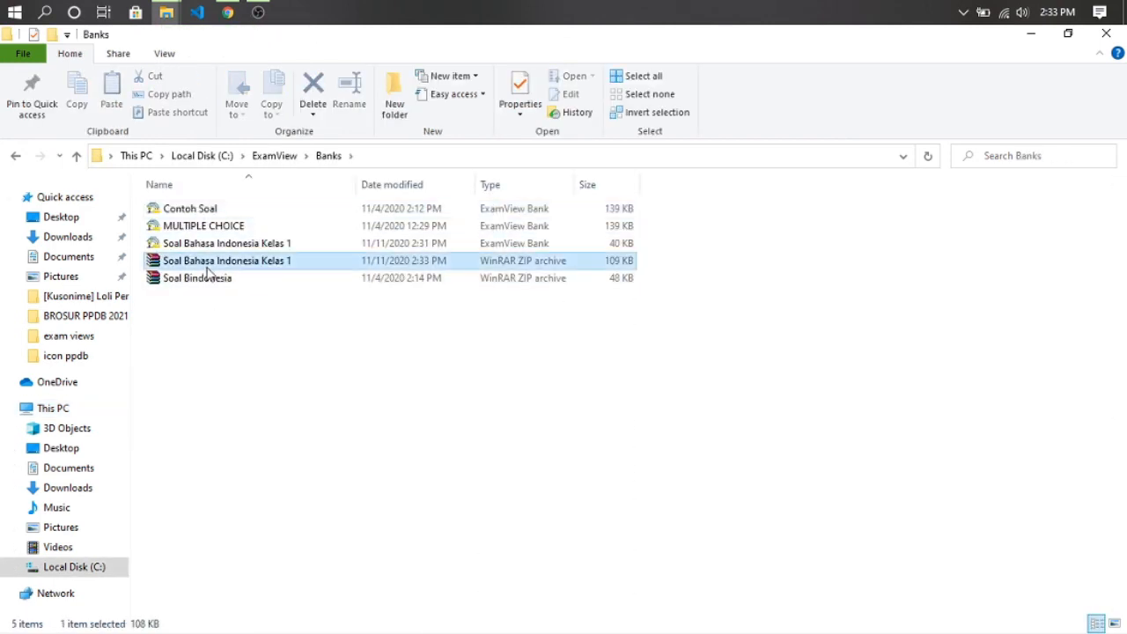